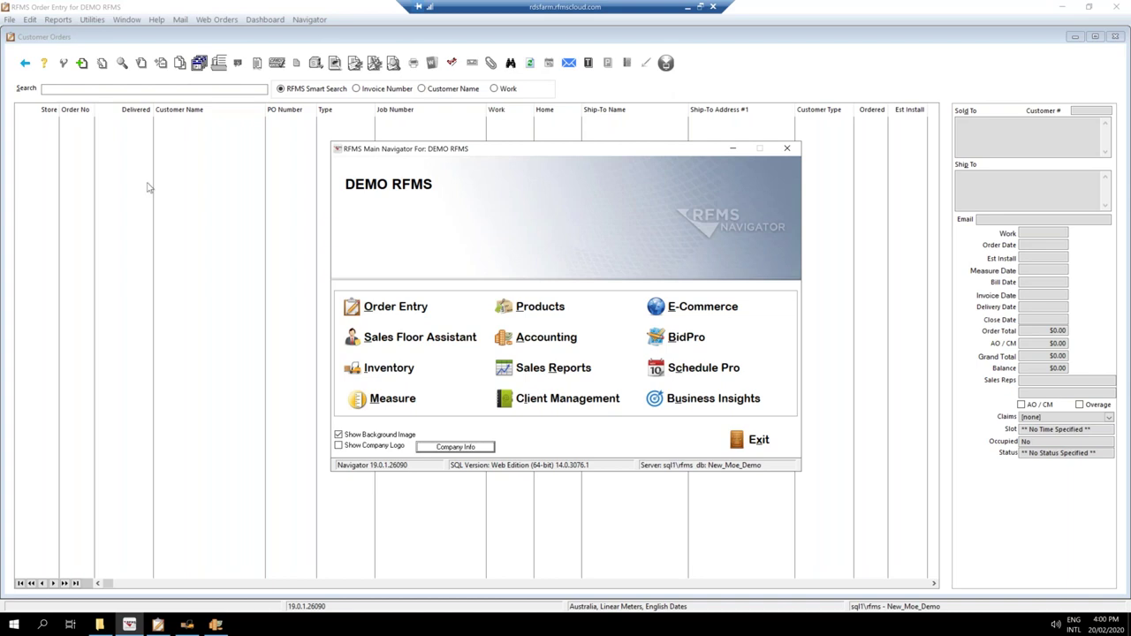
Step: Close the RFMS Main Navigator and bring up the Find Orders search criteria
left_click(162, 42)
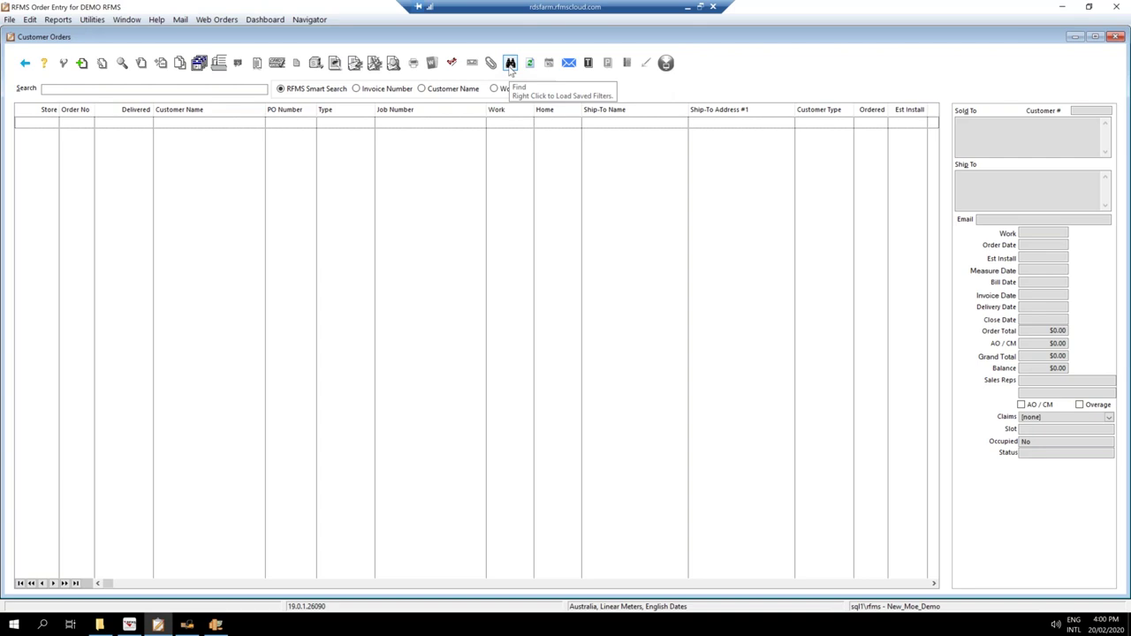
left_click(509, 68)
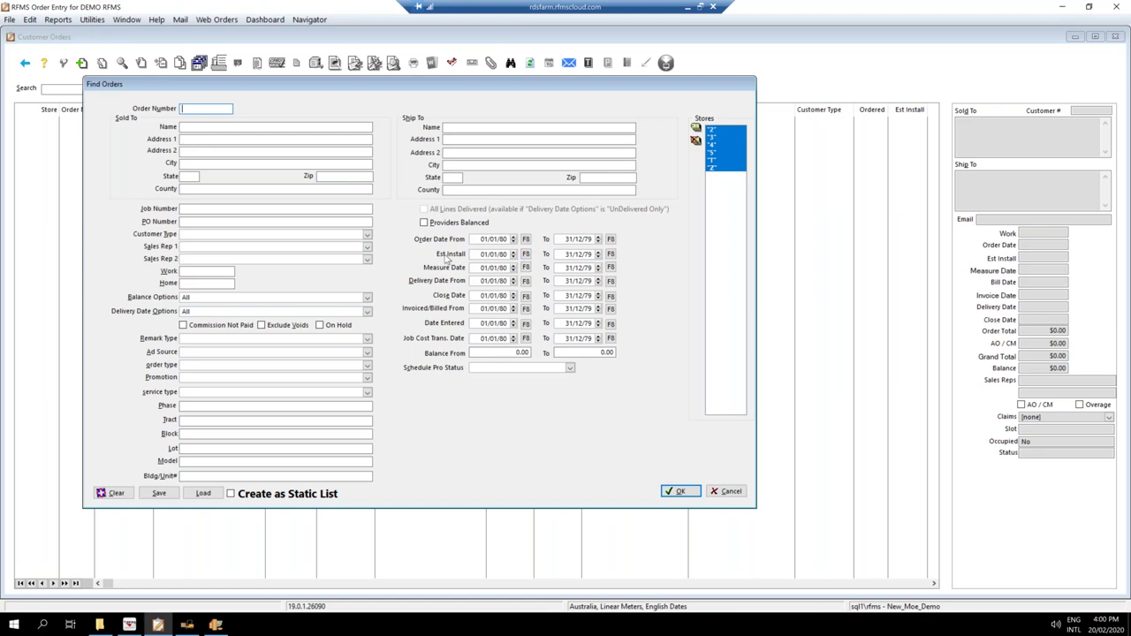
Step: Limit the order search to UnDelivered Only orders
left_click(477, 256)
key("Tab")
left_click(367, 311)
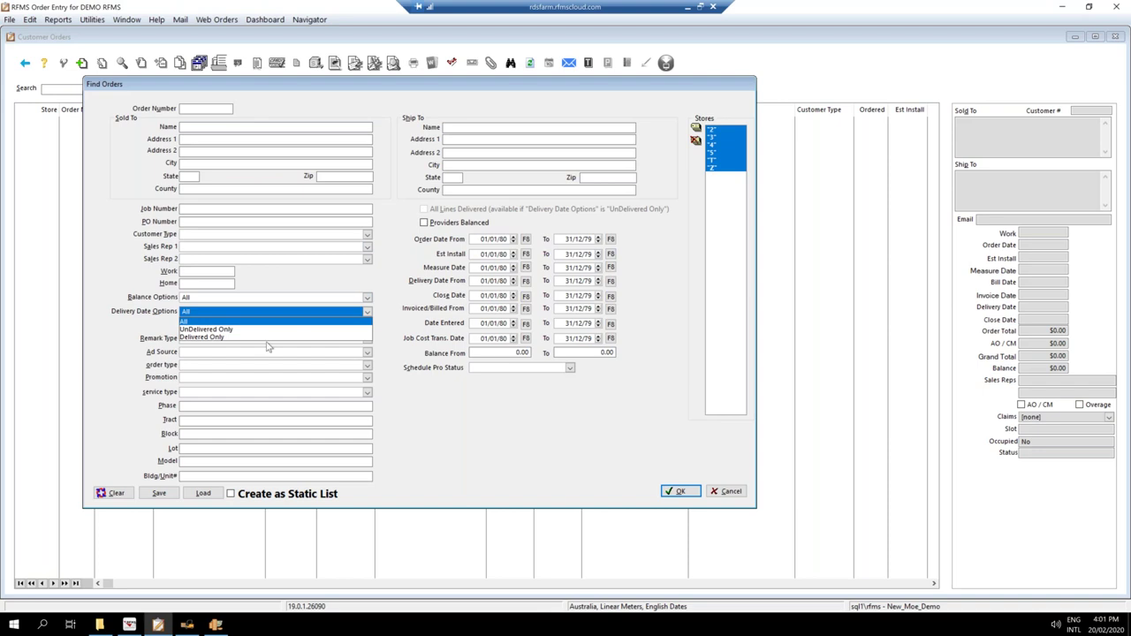
left_click(260, 329)
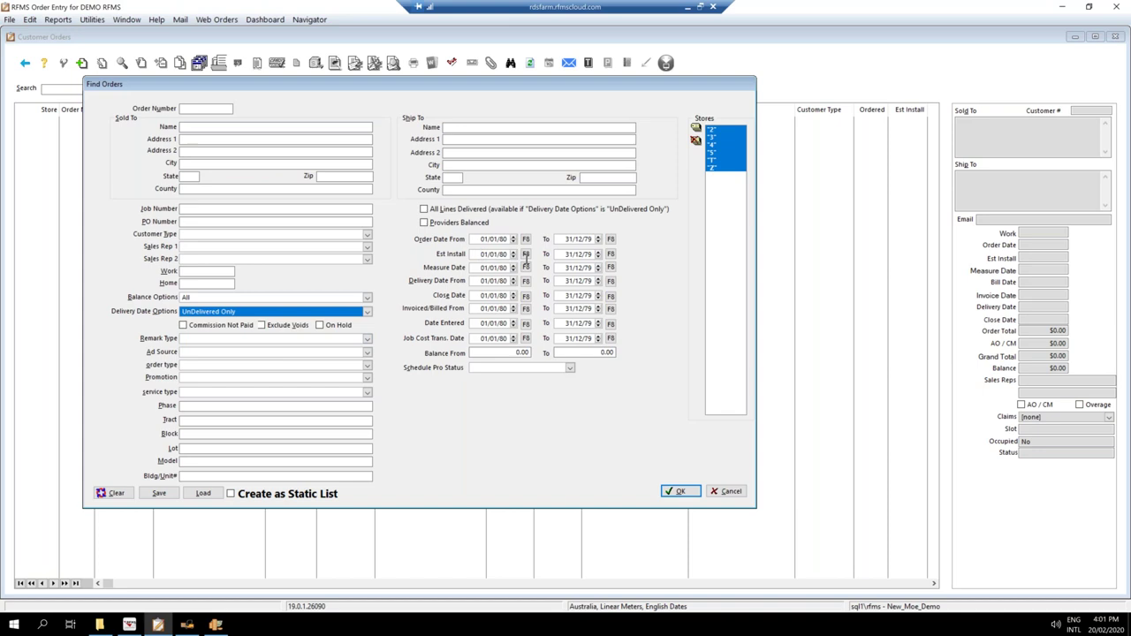
Step: Set Est Install dates from 01/12/19 to today's date and run the search
left_click(481, 253)
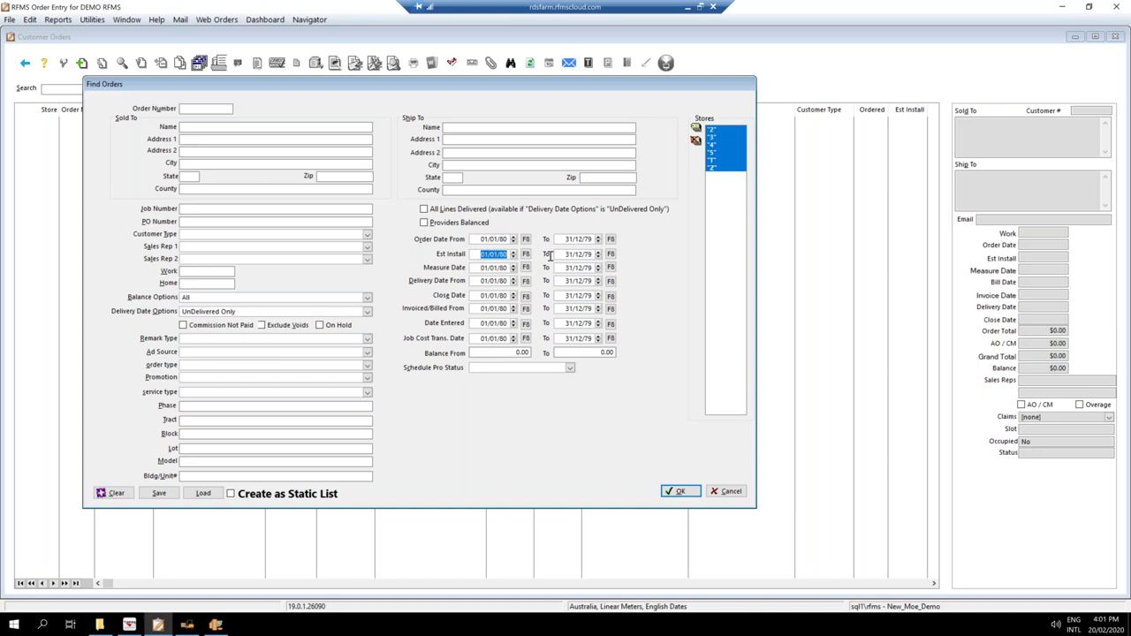
type("010")
type("180")
type("011219")
key("Tab")
type("31")
left_click(617, 250)
left_click(680, 492)
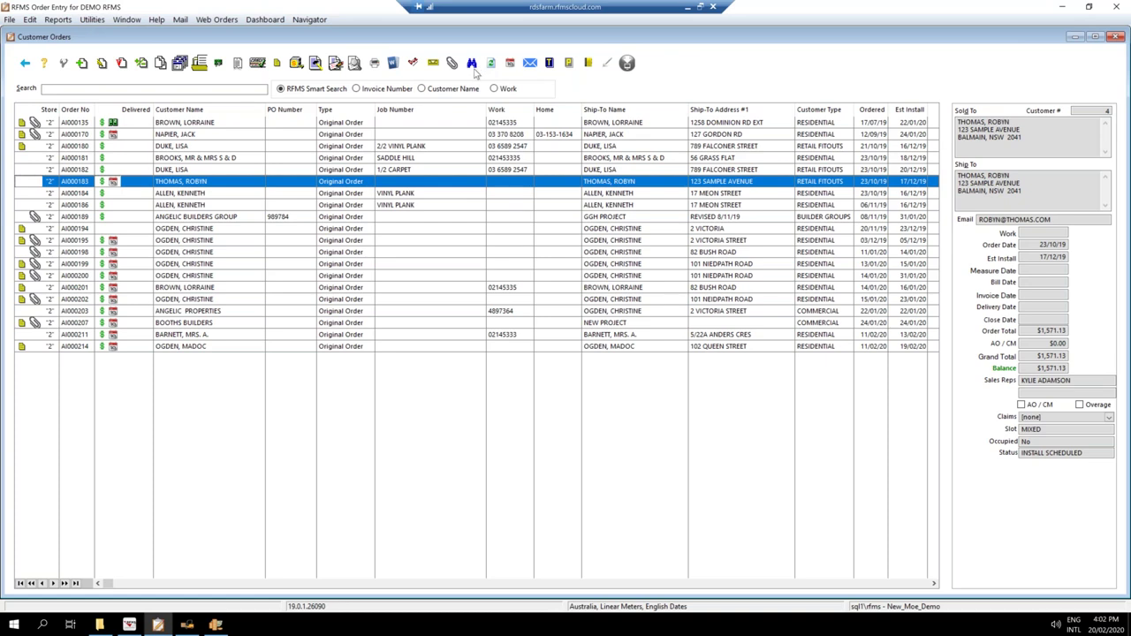
Step: Reopen Find Orders and reset the Est Install date range to default
left_click(473, 63)
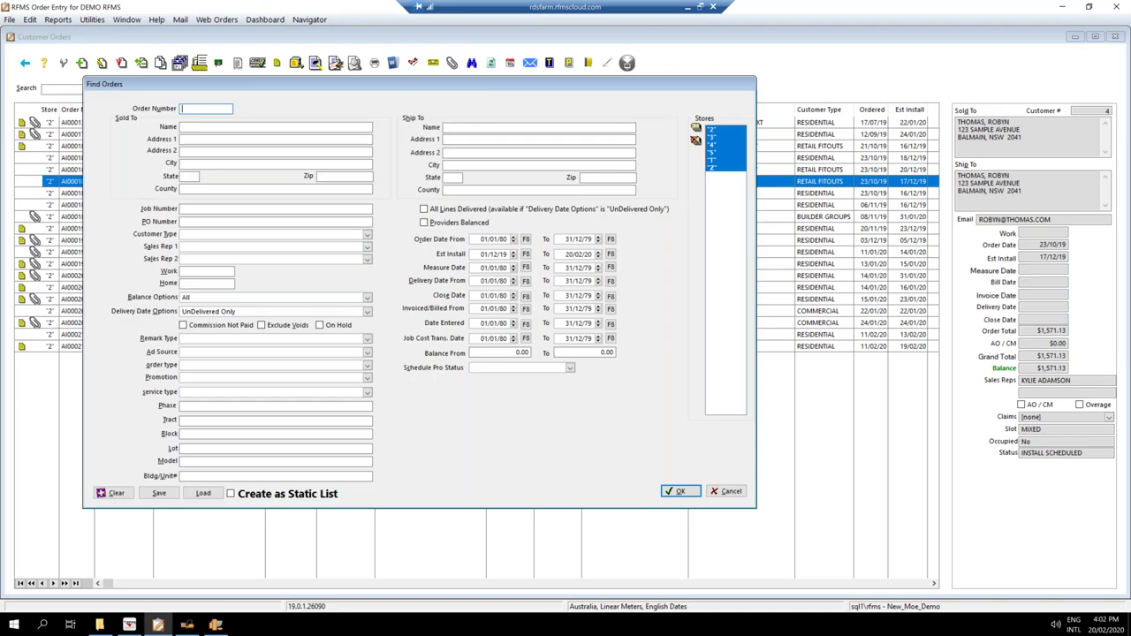
type("8")
left_click(491, 254)
left_click(576, 255)
key("Delete")
Step: Set the Invoiced/Billed To date to today (20/02/20) and run the search
left_click(491, 308)
key("Tab")
key("t")
left_click(679, 491)
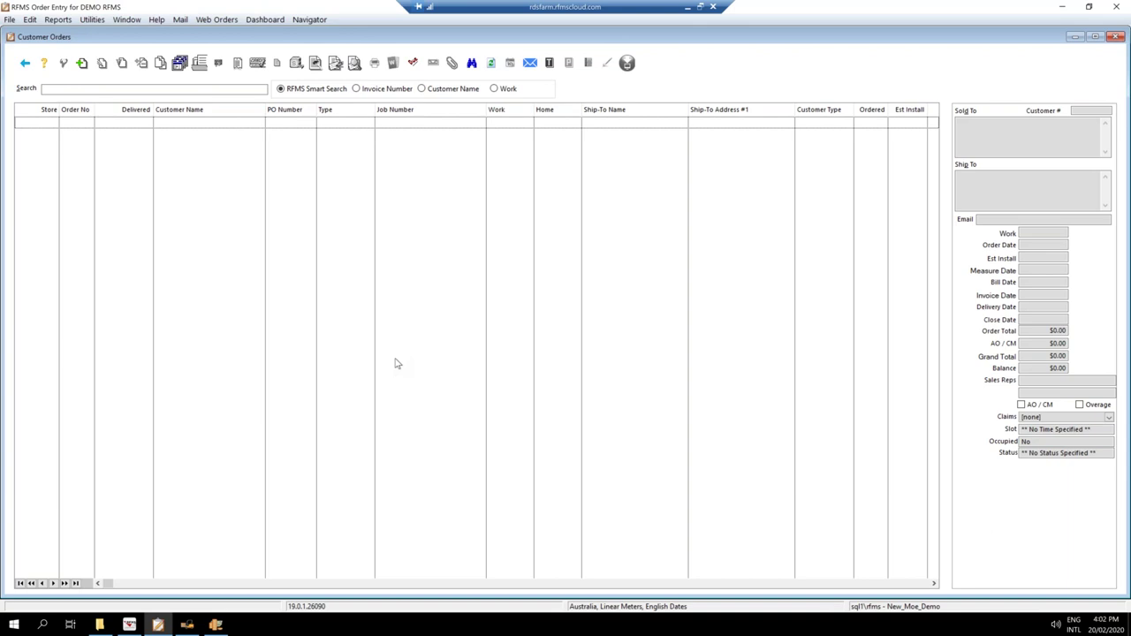
Step: Bring the Find Orders dialog back up after the empty result
left_click(472, 64)
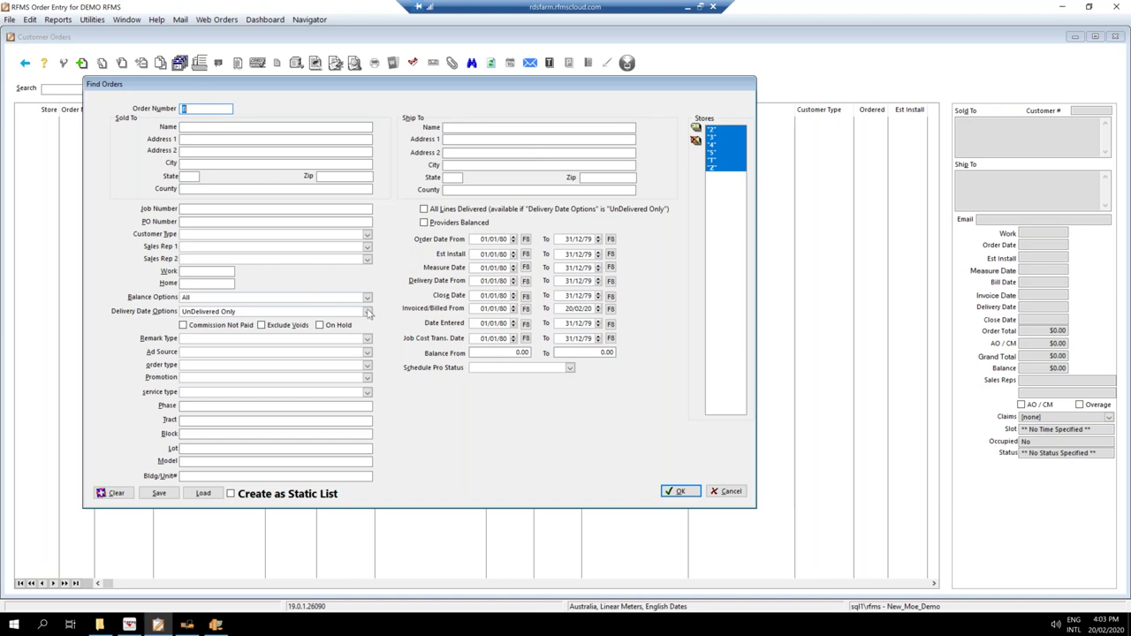
Step: Switch Delivery Date Options from UnDelivered Only to All
left_click(367, 314)
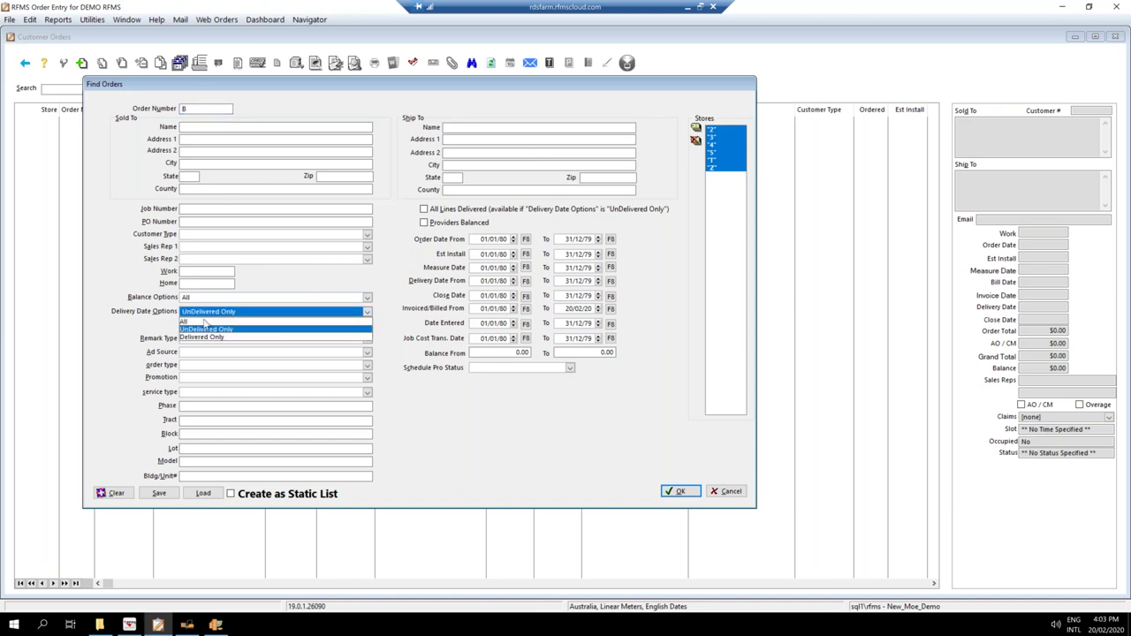
left_click(308, 331)
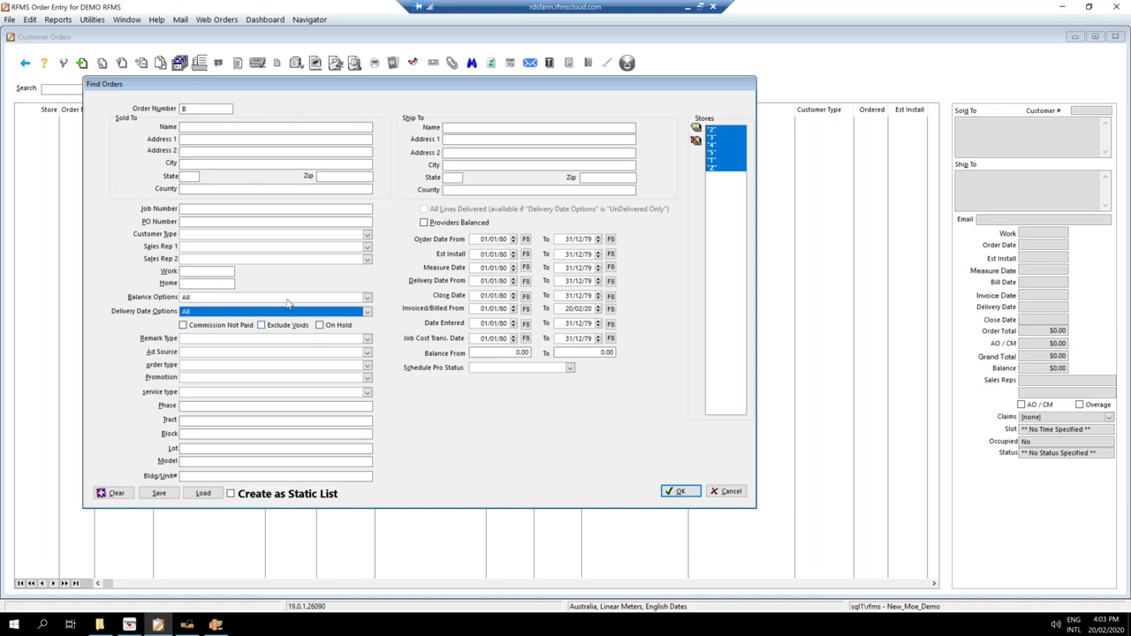
left_click(367, 301)
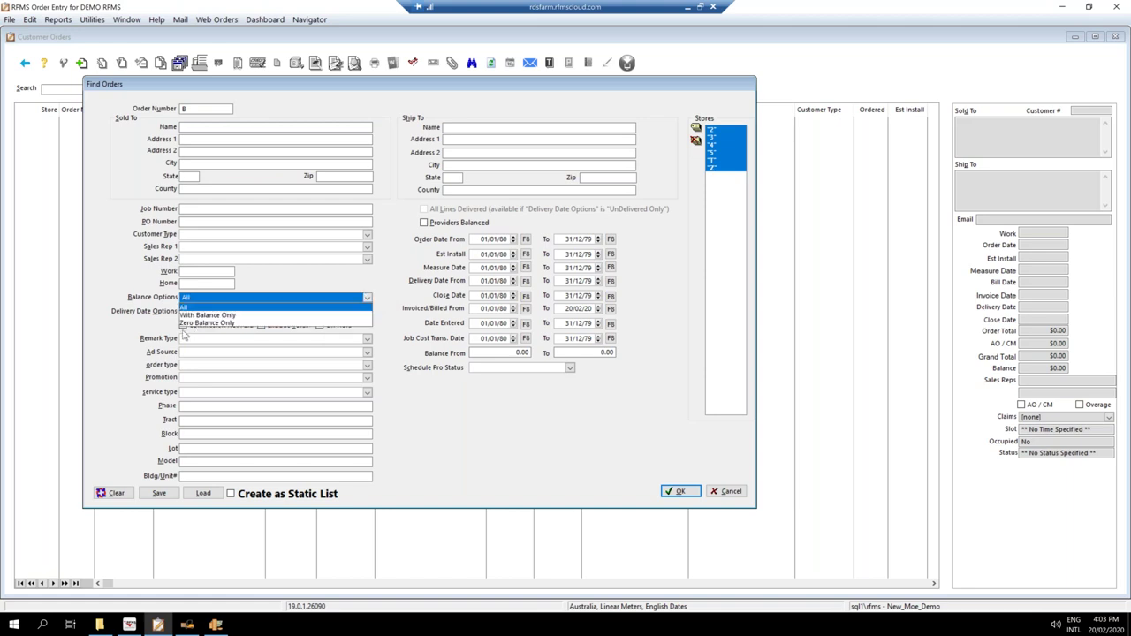
Step: Set Balance Options to With Balance Only, ranging from 0.01 to 10.00
left_click(195, 320)
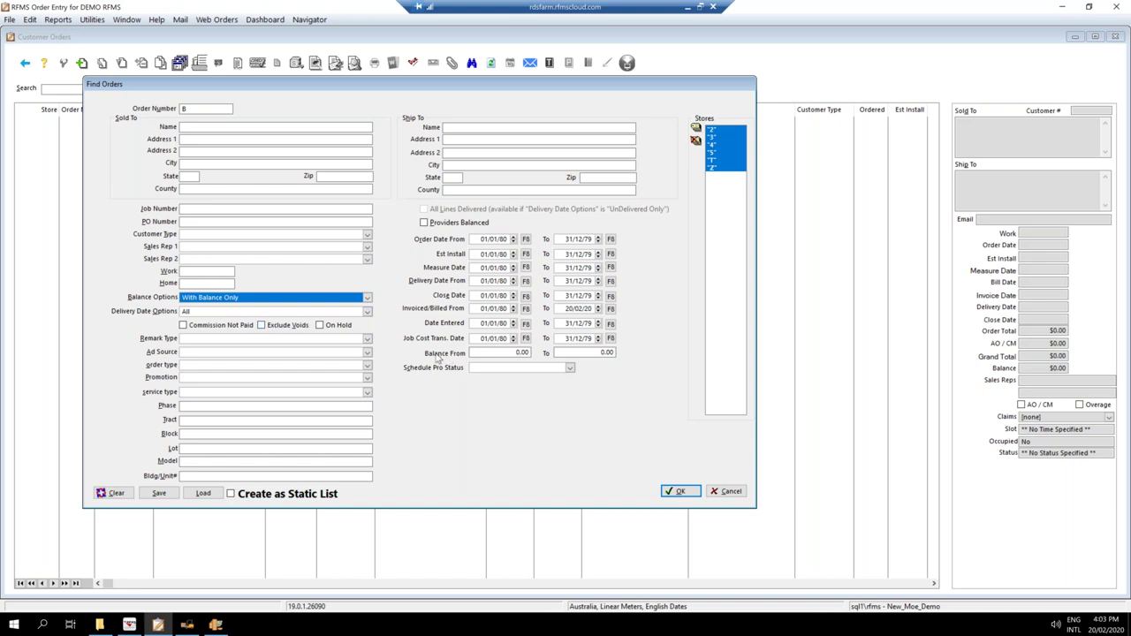
left_click(496, 352)
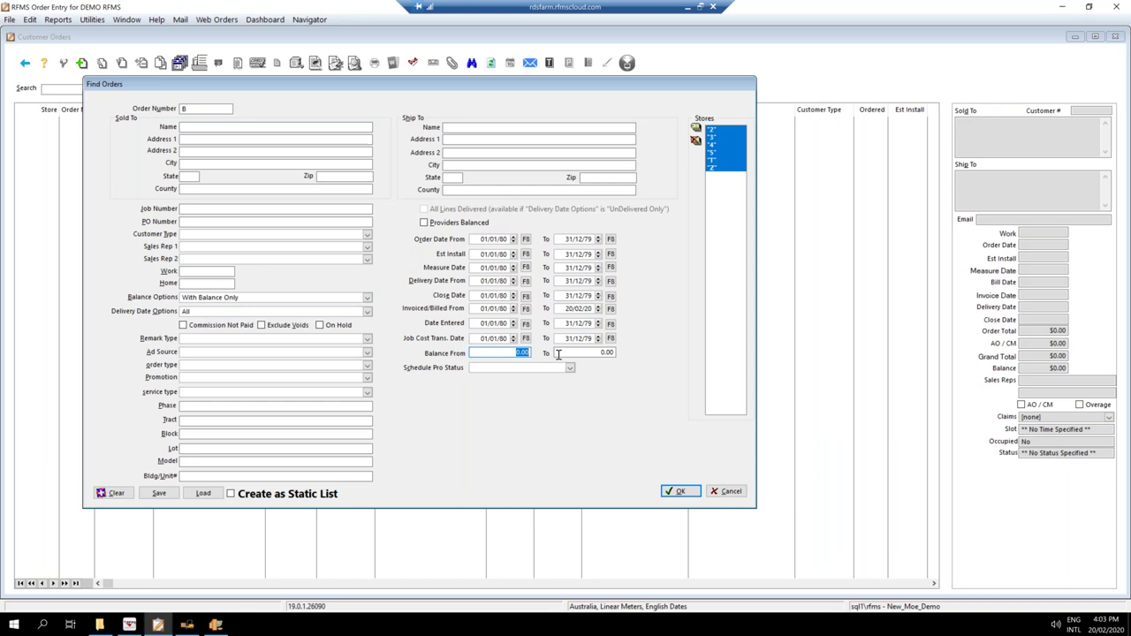
key("BackSpace")
type(".01")
key("Tab")
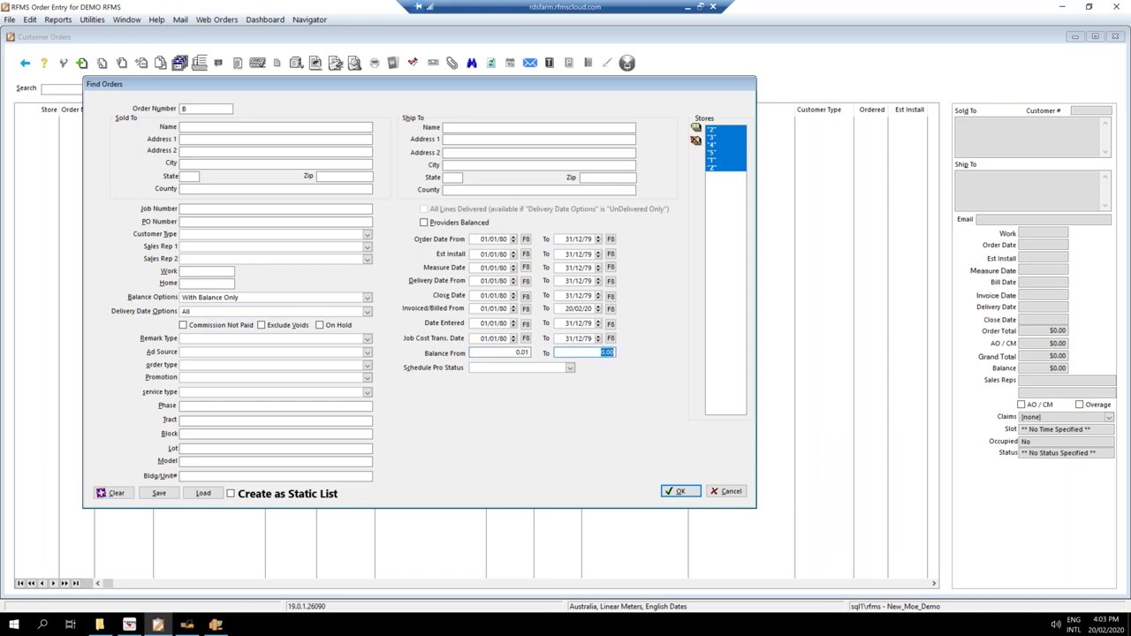
type("10")
key("Tab")
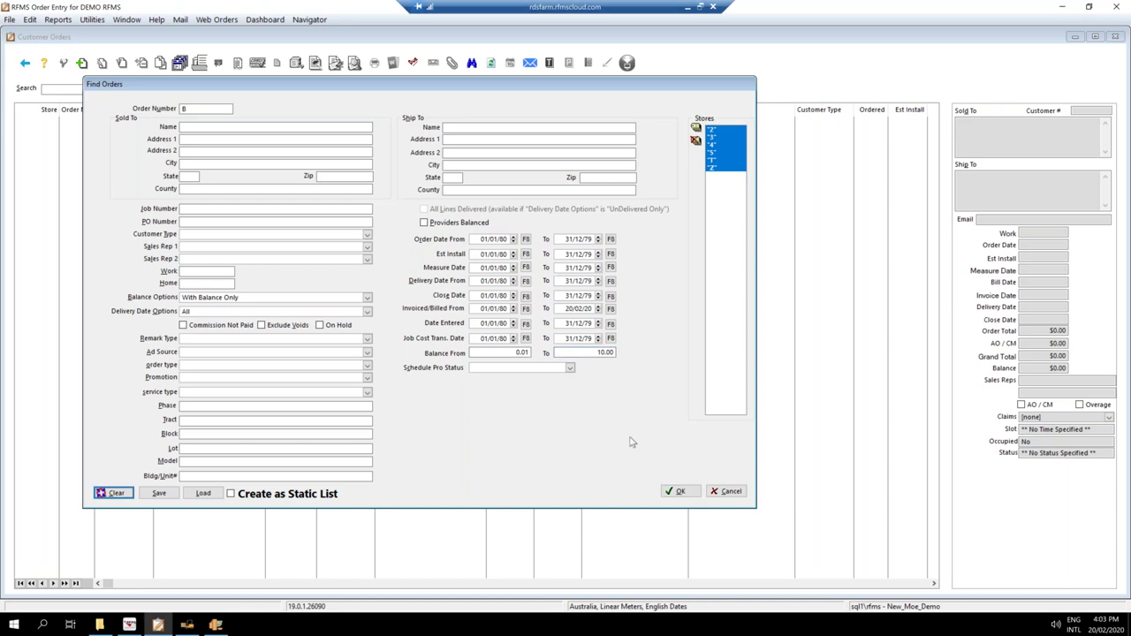
Step: Run the 0.01–10.00 balance search, then reopen Find Orders and select Balance From
left_click(693, 497)
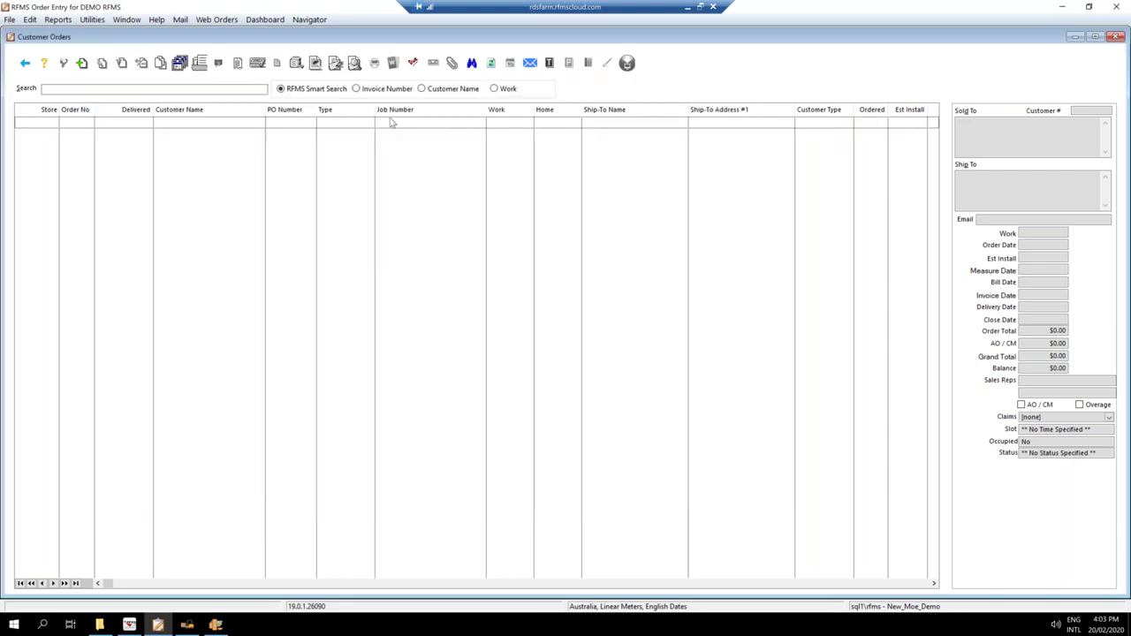
left_click(471, 64)
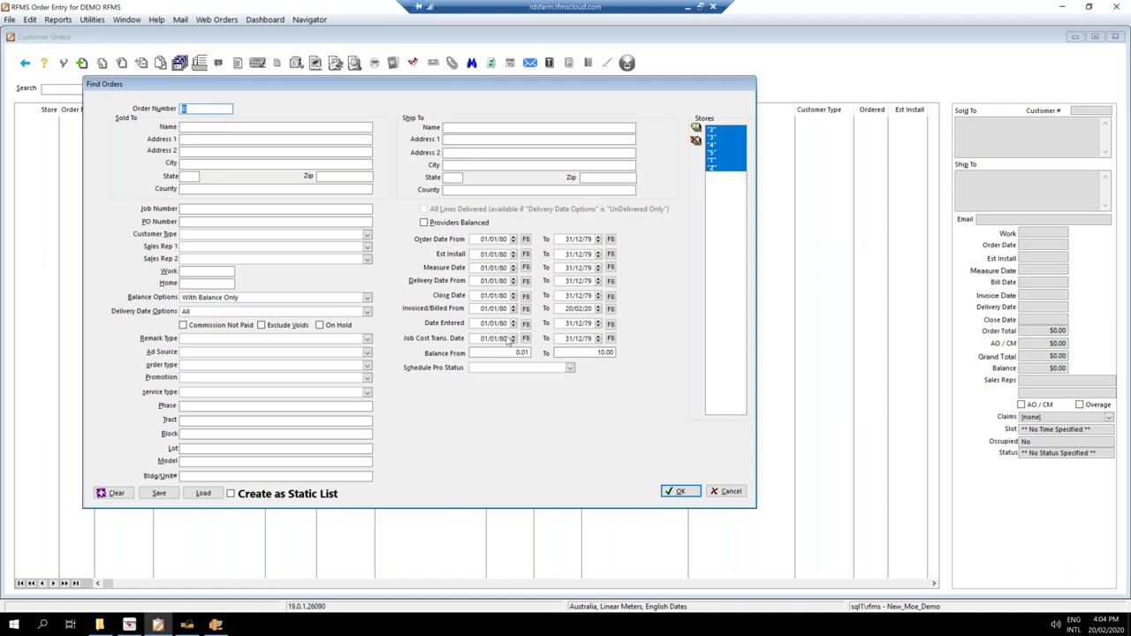
left_click_drag(514, 353, 538, 357)
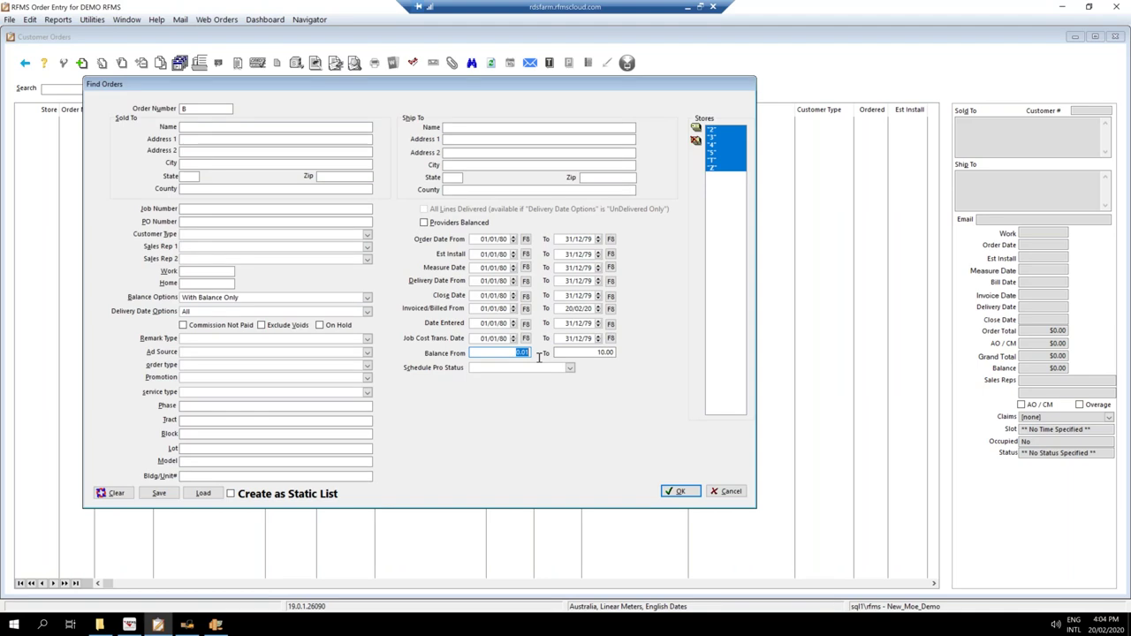
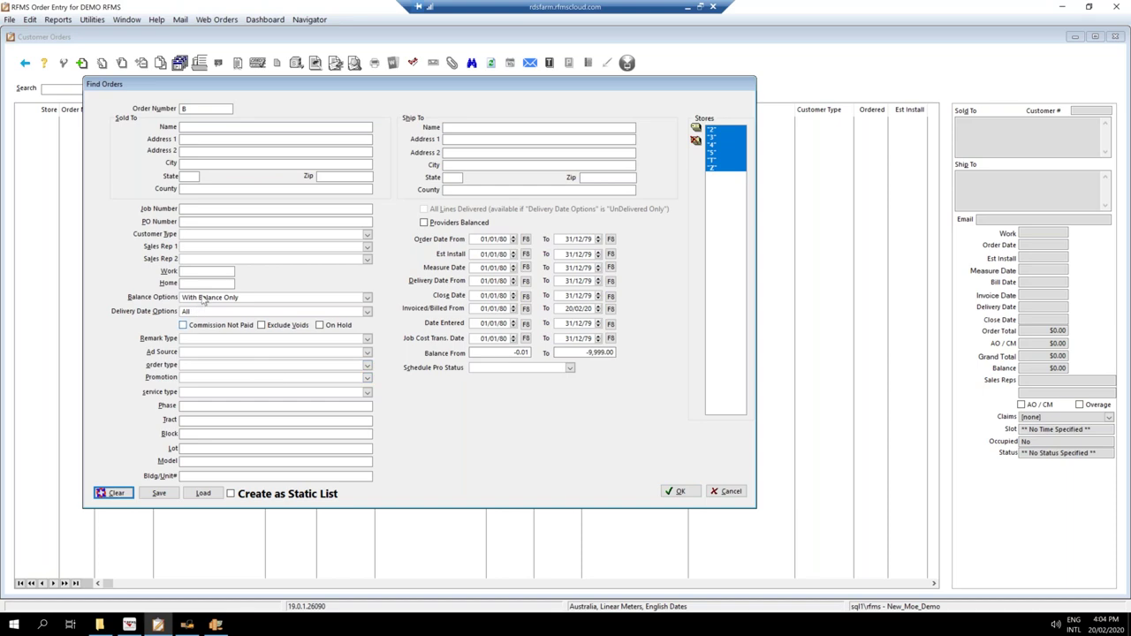
Step: Select the -9,999.00 upper balance limit in Find Orders, with With Balance Only set
left_click(583, 353)
Step: Run the search, then reset the Invoiced/Billed To date to 31/12/79
left_click(678, 491)
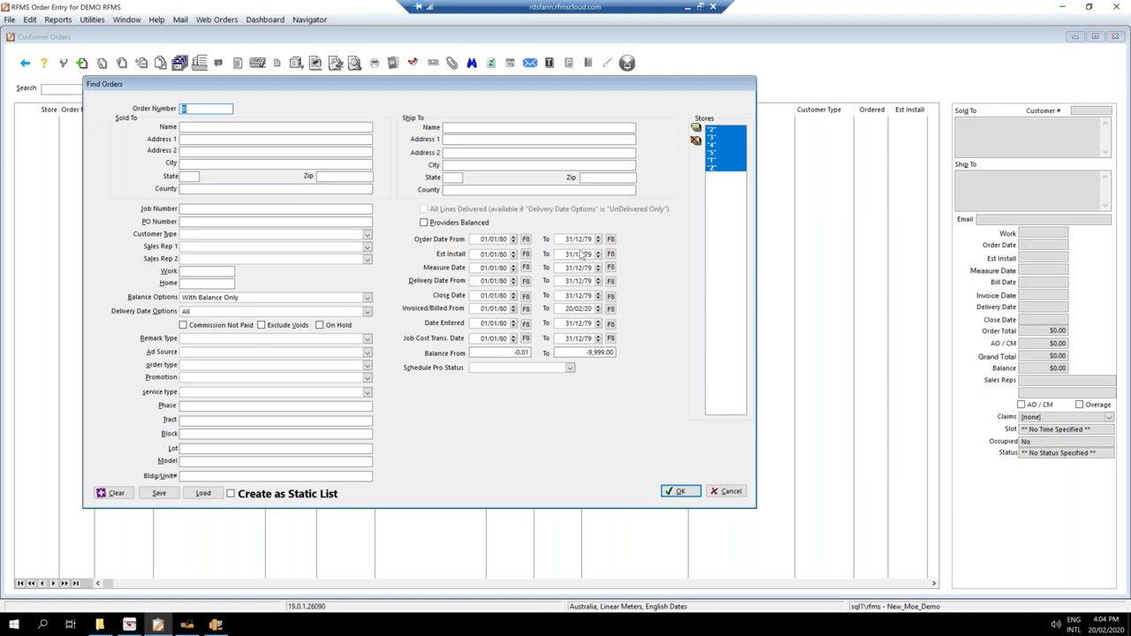
left_click(574, 309)
key("Delete")
Step: Search with a 0.10 to 5.00 balance range, then set Balance Options to All
left_click(517, 352)
key("Delete")
key("Tab")
type("5")
key("Tab")
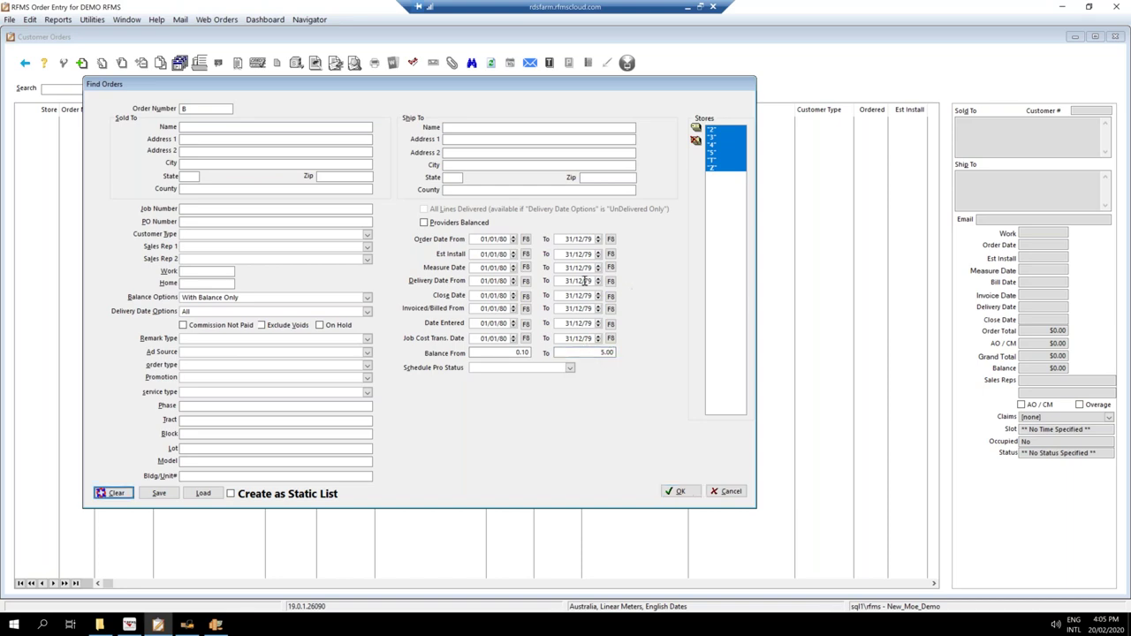
left_click(673, 492)
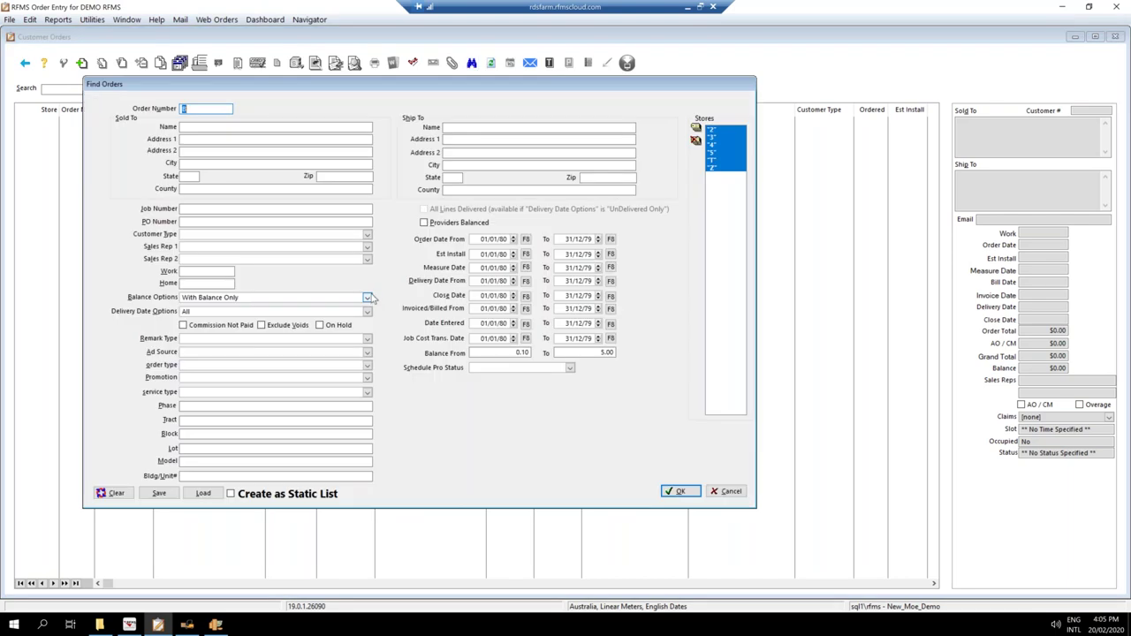
left_click(337, 300)
left_click(202, 308)
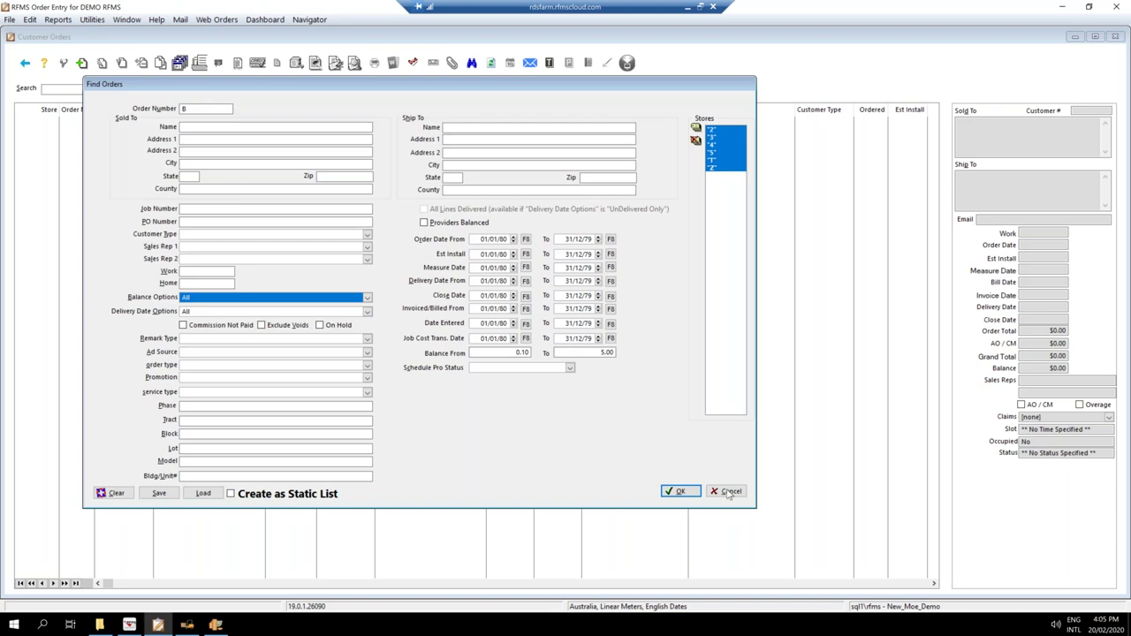
Step: Limit delivery to UnDelivered Only and tick All Lines Delivered and Providers Balanced
left_click(681, 492)
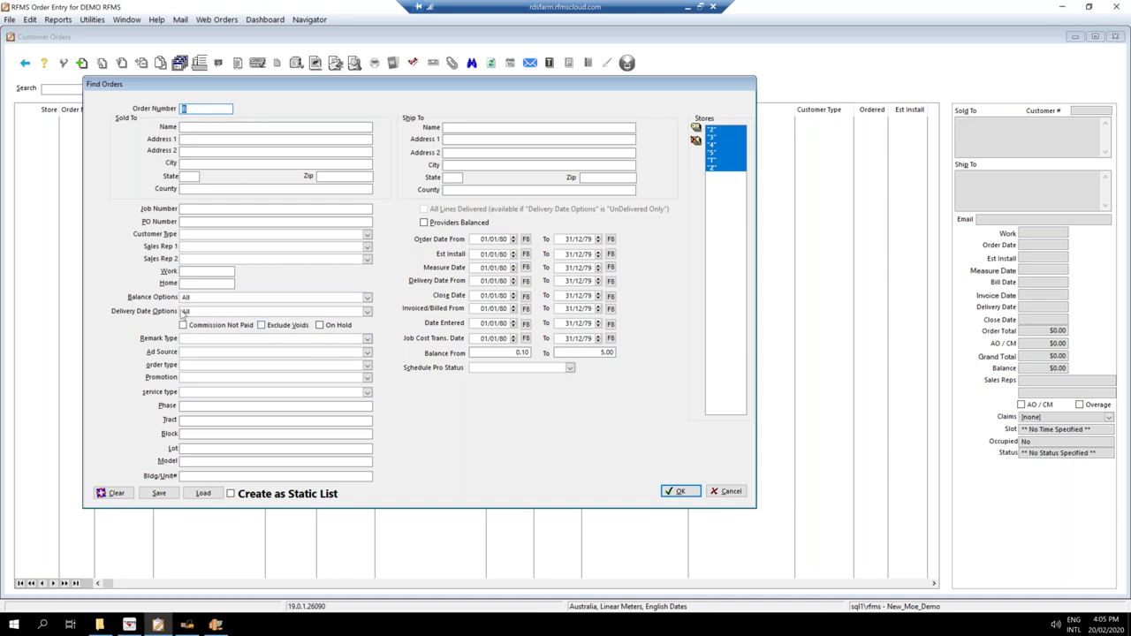
left_click(366, 312)
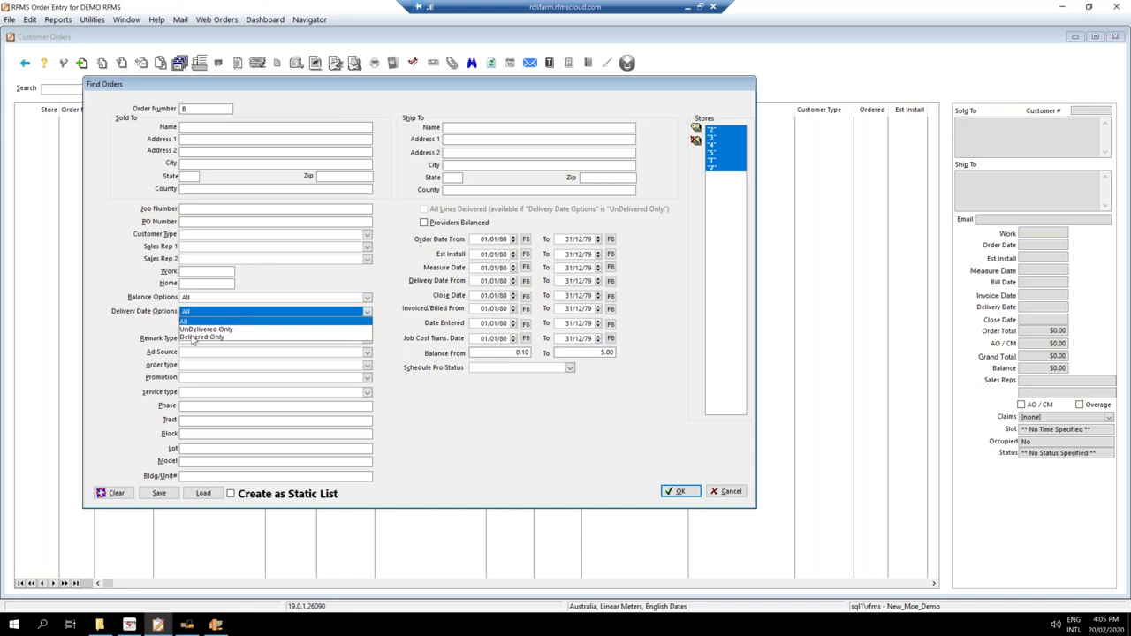
left_click(198, 329)
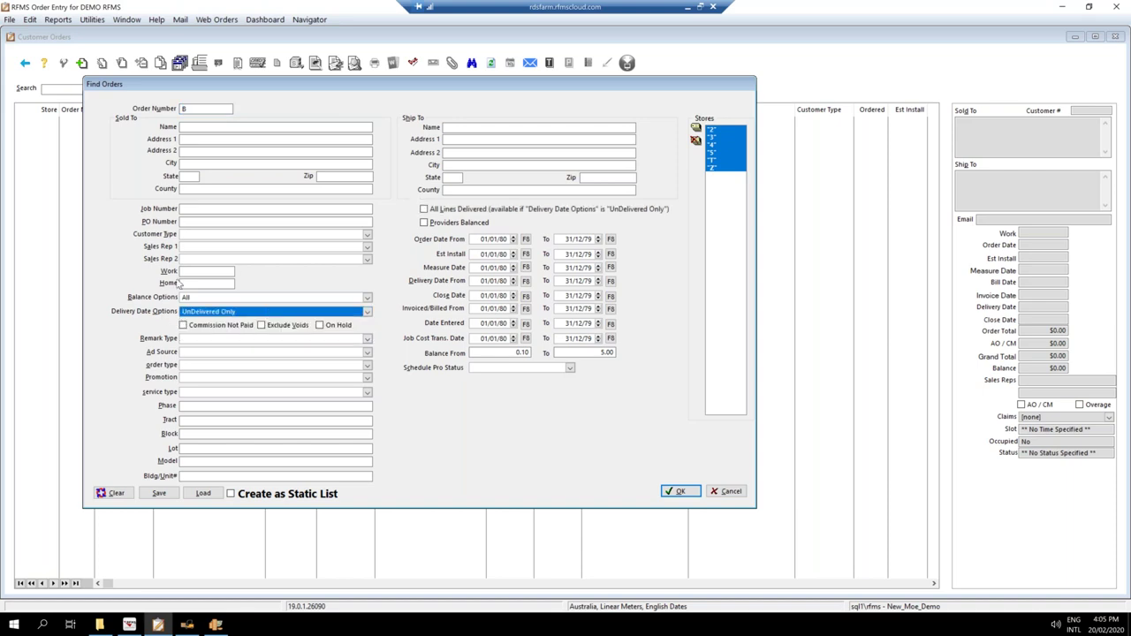
left_click(437, 211)
left_click(447, 224)
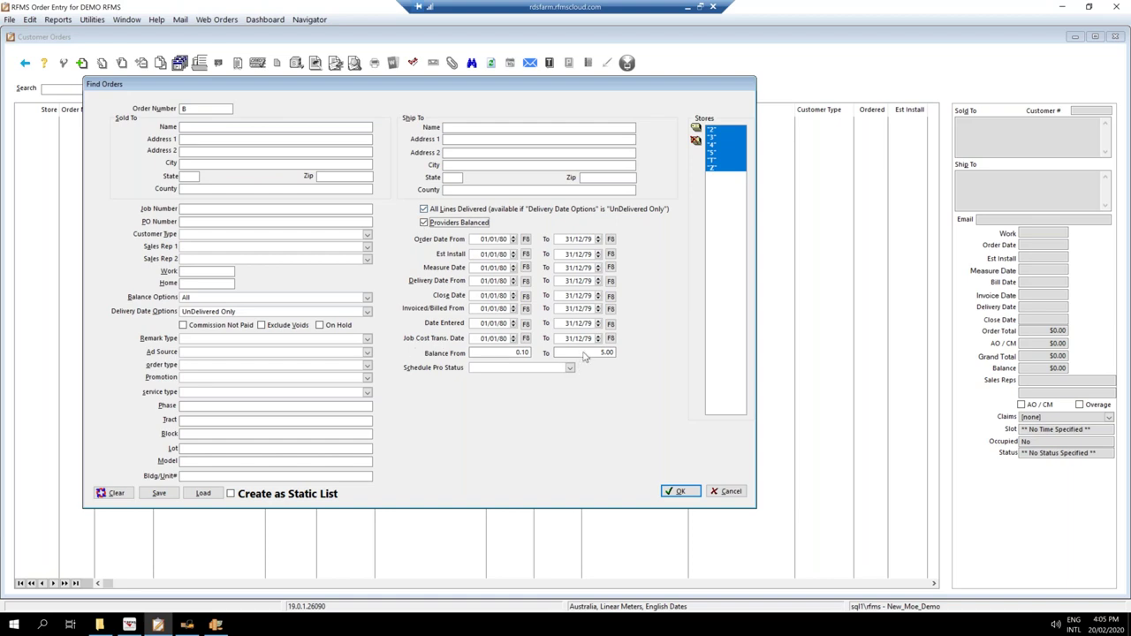
Step: Clear the balance range to 0.00 and run the search
double_click(517, 352)
key("BackSpace")
key("Tab")
key("BackSpace")
left_click(686, 492)
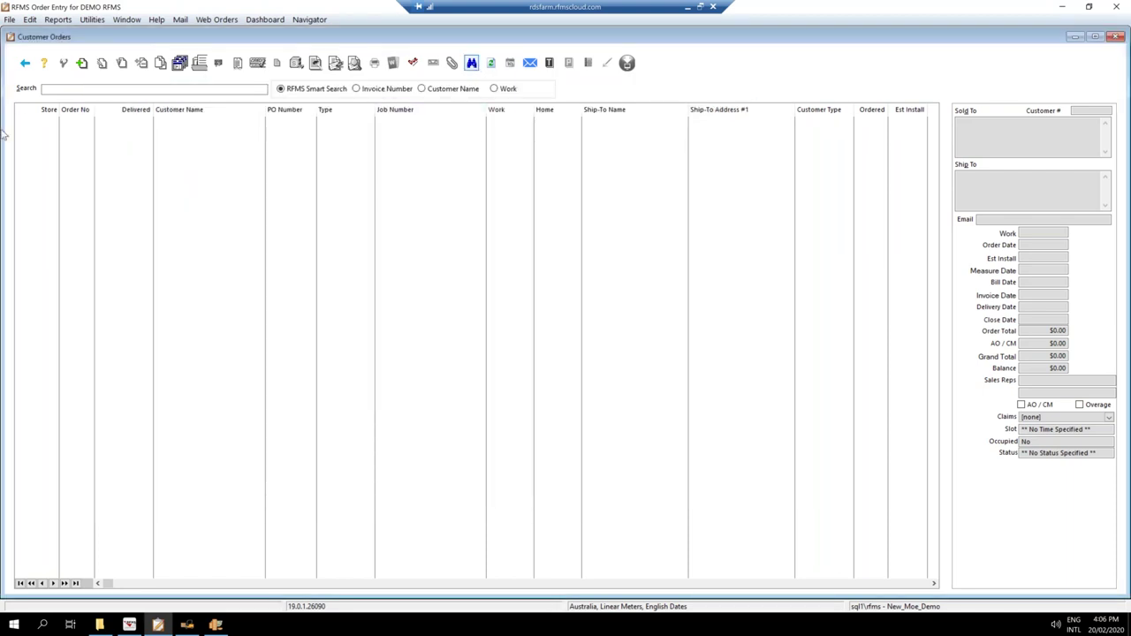
Step: Rerun the order search from Find Orders, then log out of Order Entry via Navigator
left_click(25, 64)
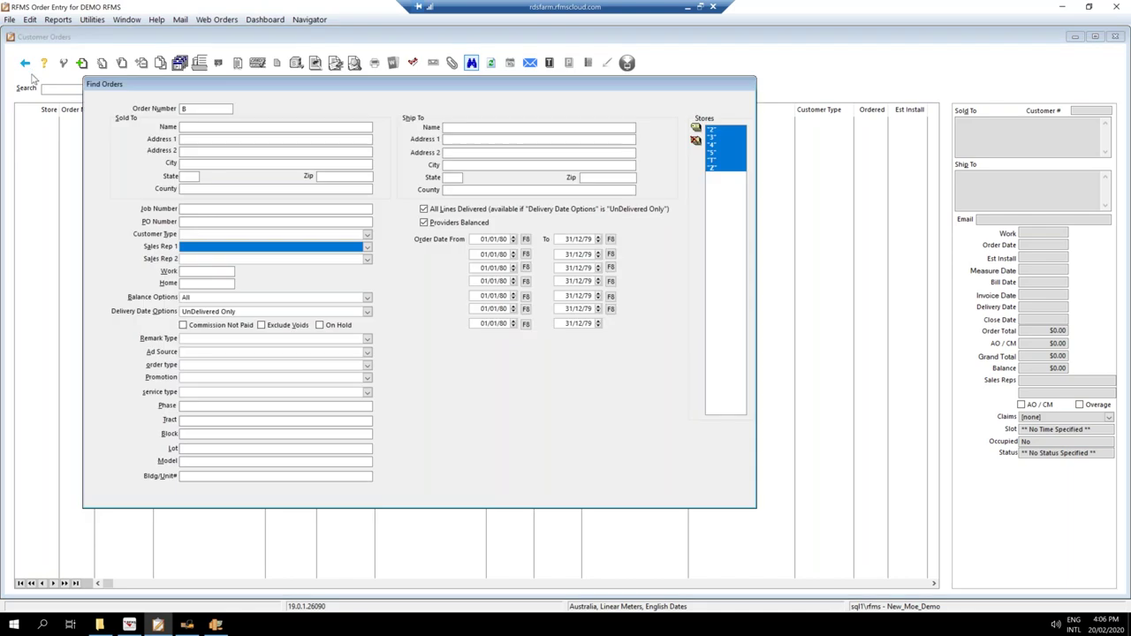
left_click(681, 491)
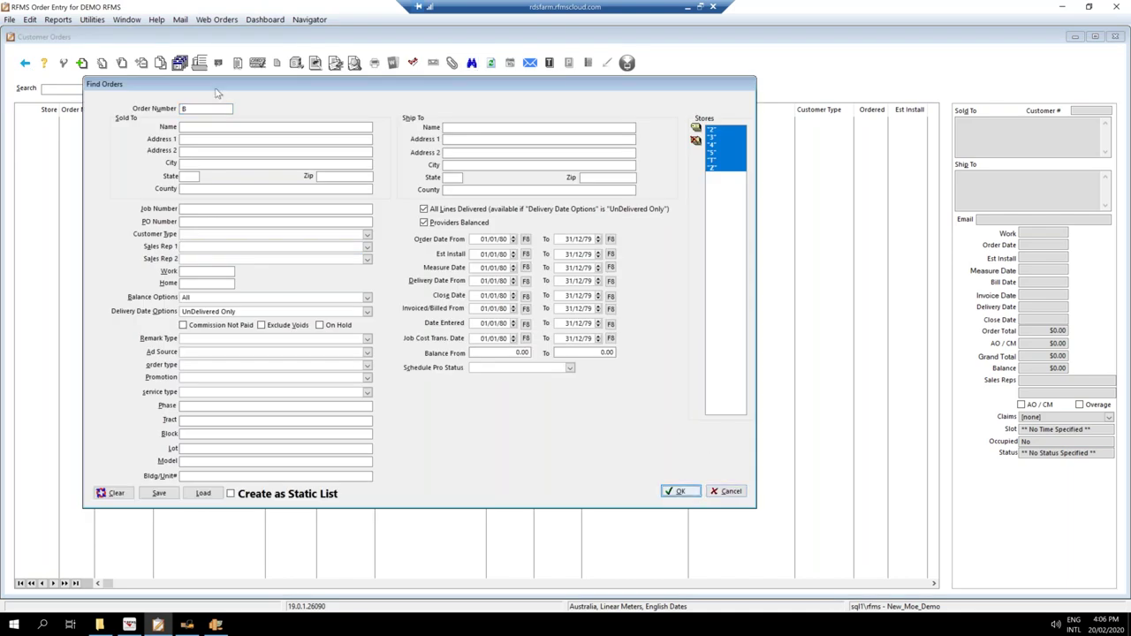
left_click(310, 20)
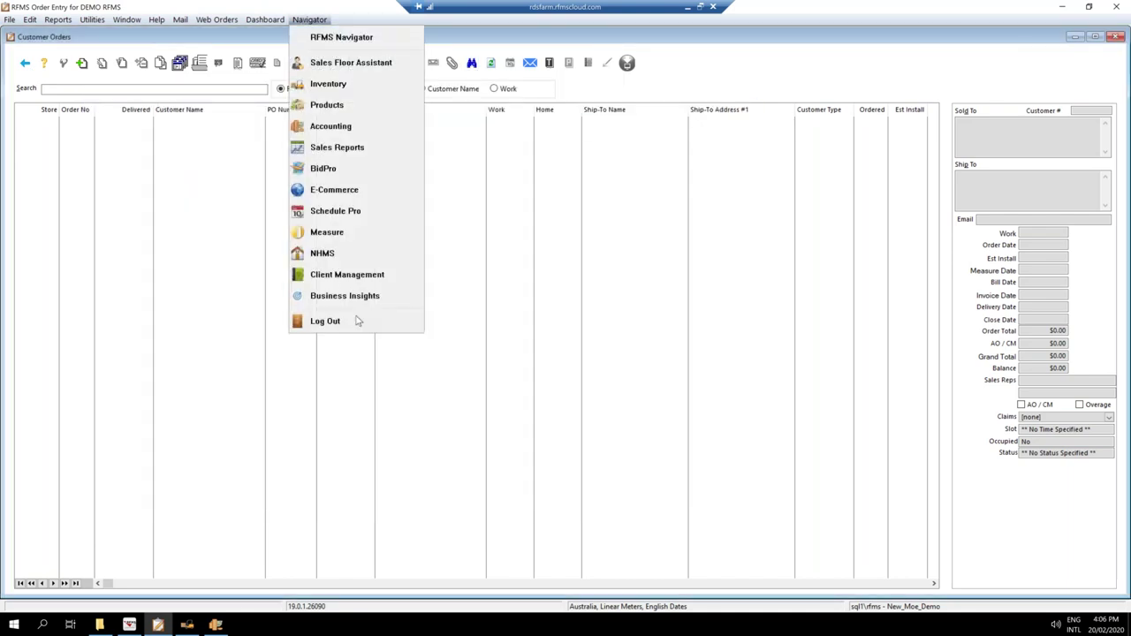
left_click(543, 338)
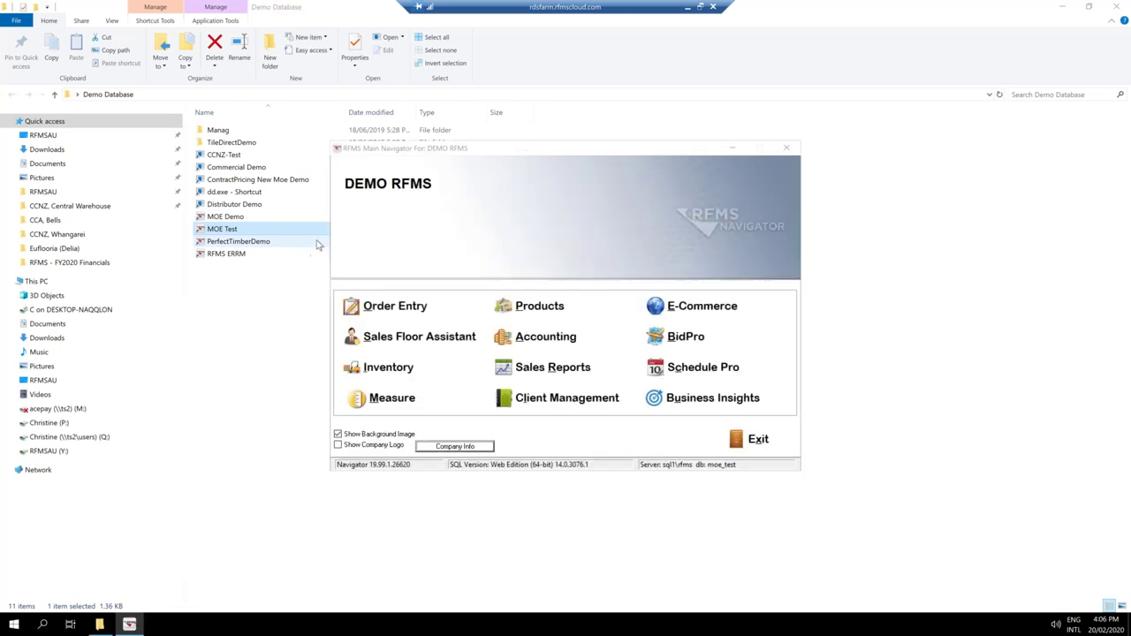
Step: Open Order Entry, acknowledge the never-backed-up warning, and launch Accounting from Navigator
key("Return")
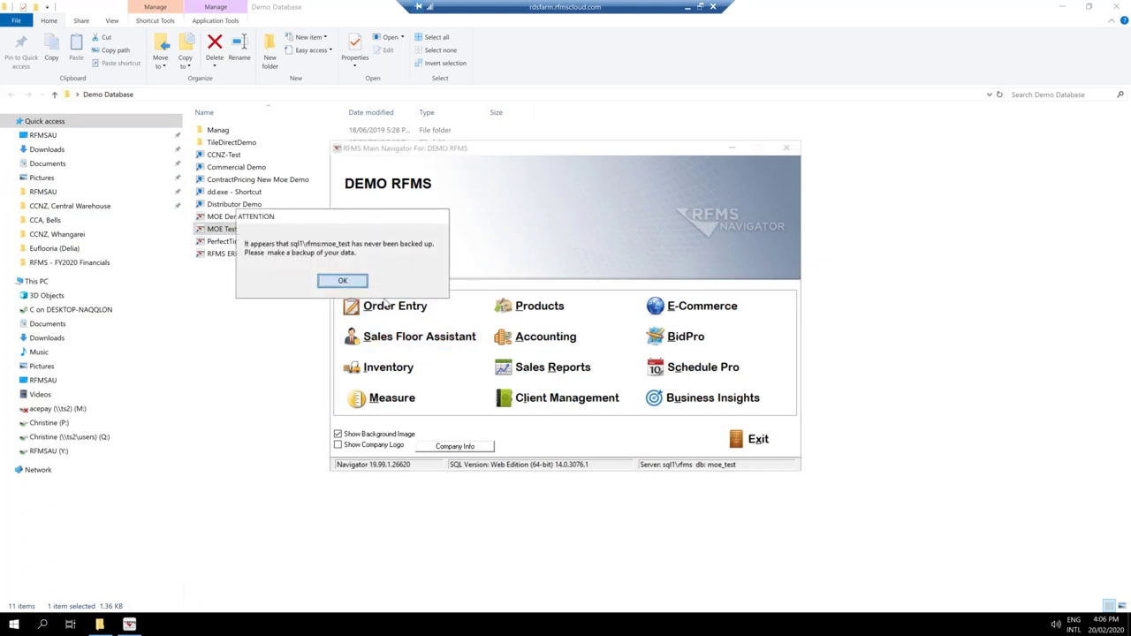
key("Return")
left_click(384, 303)
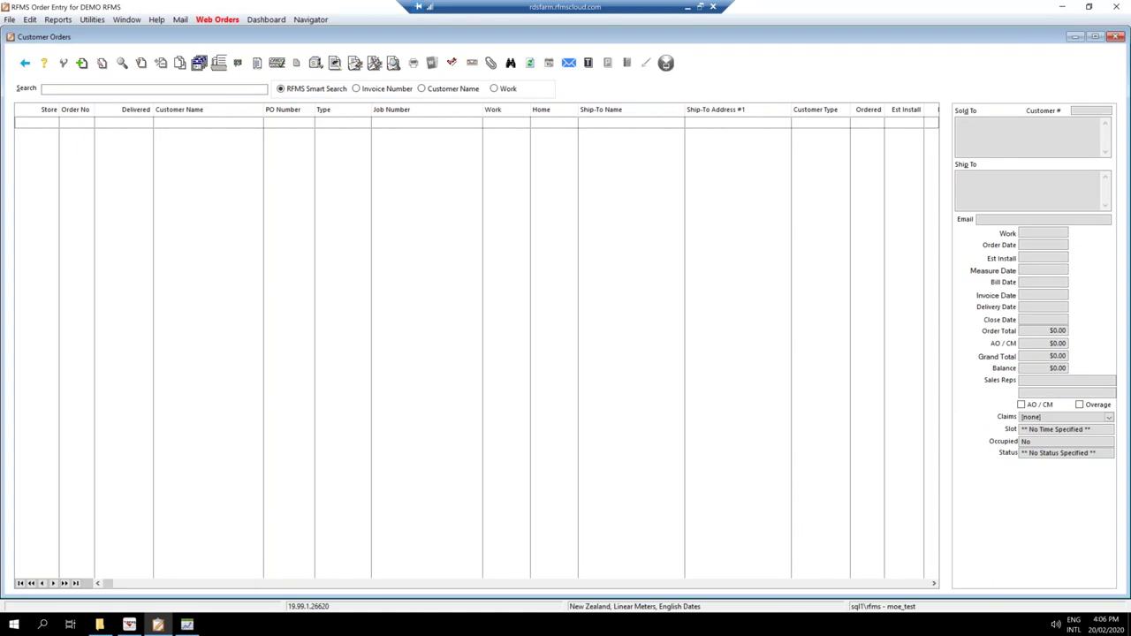
left_click(310, 20)
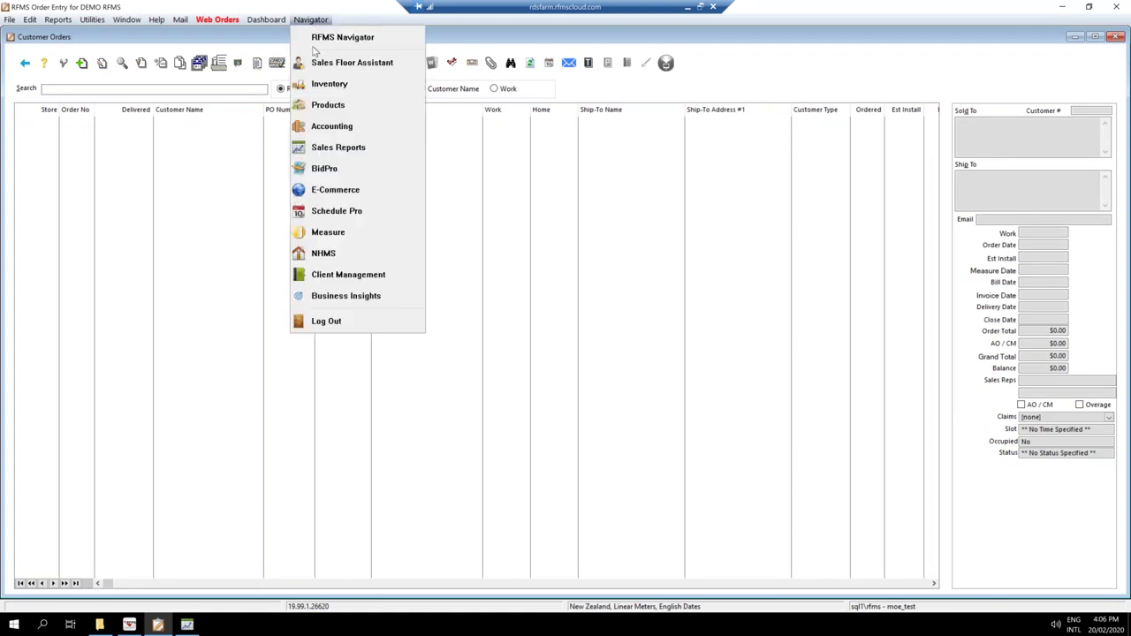
left_click(331, 131)
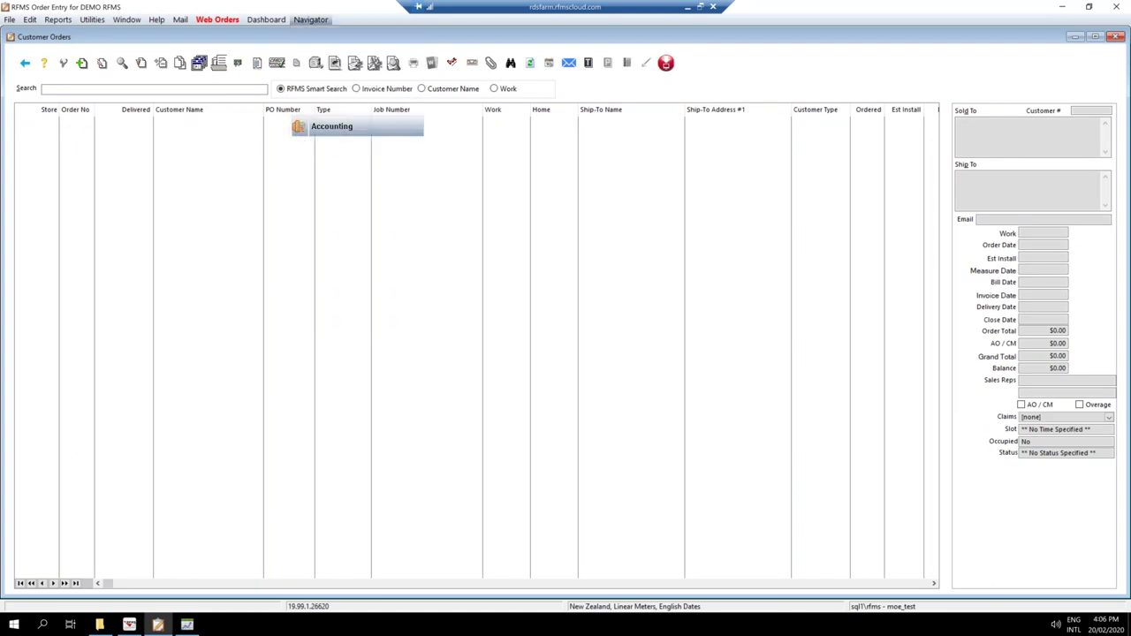
left_click(301, 20)
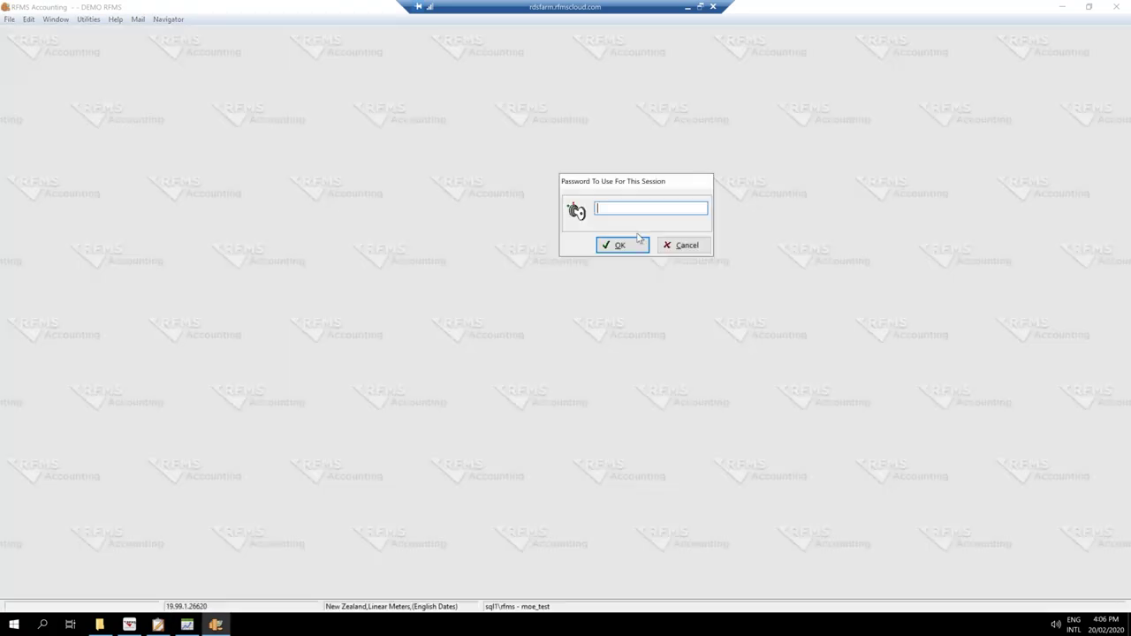
Step: Launch Inventory, dismiss the session password prompt, and return to Order Entry
left_click(638, 240)
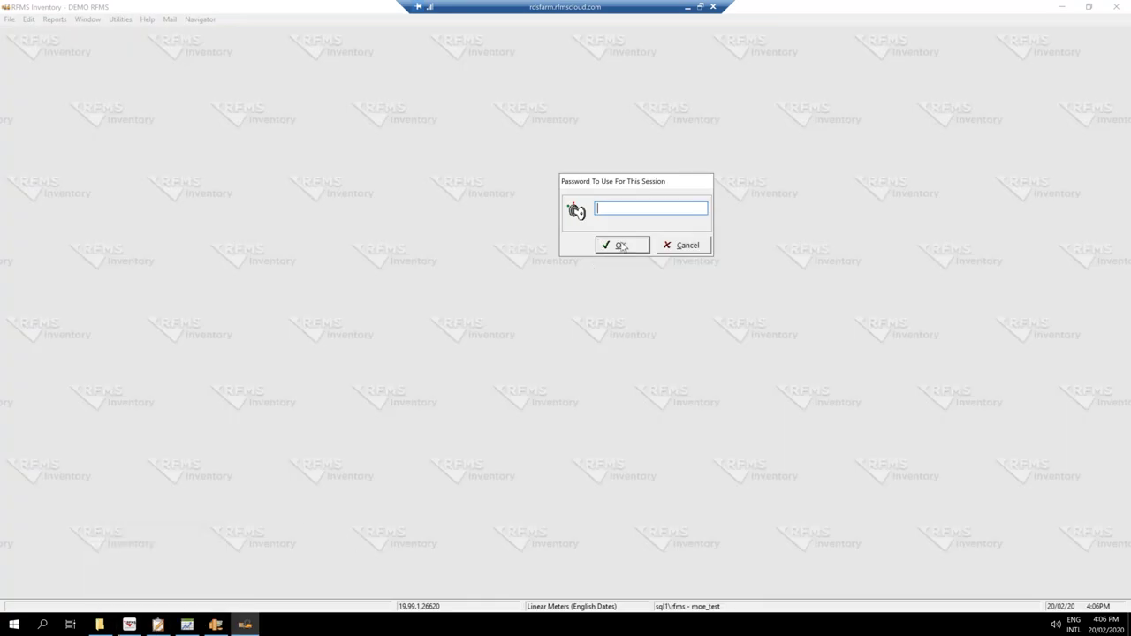
key("Return")
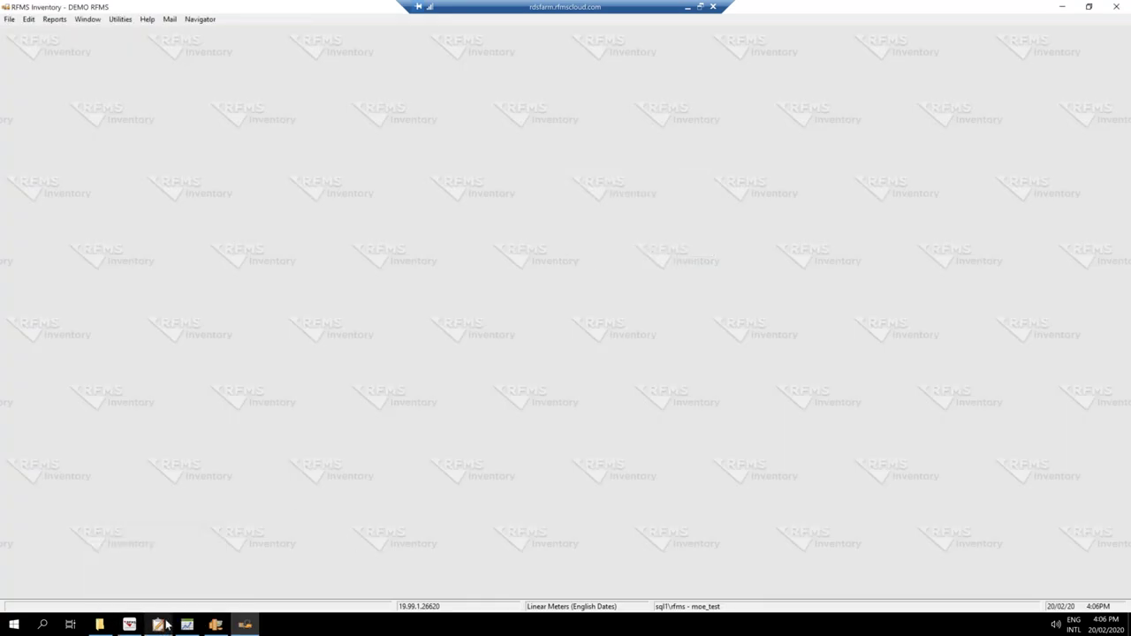
left_click(166, 622)
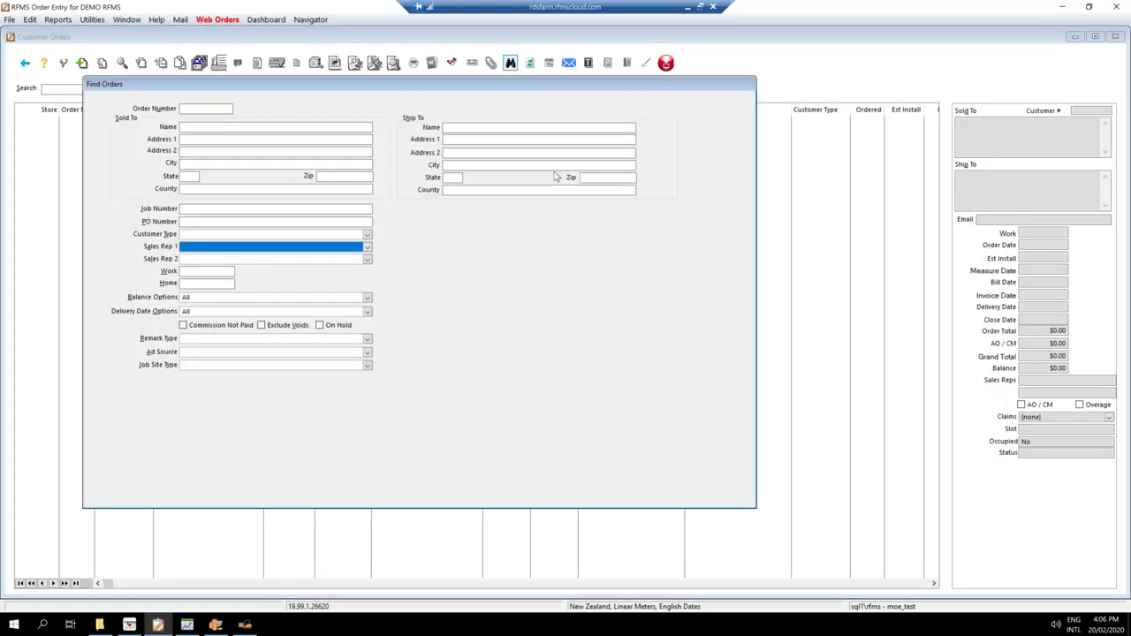
Step: Enter a balance range of 0.01 to 5.00 in Find Orders
type("0.01")
key("Tab")
type("5")
key("Tab")
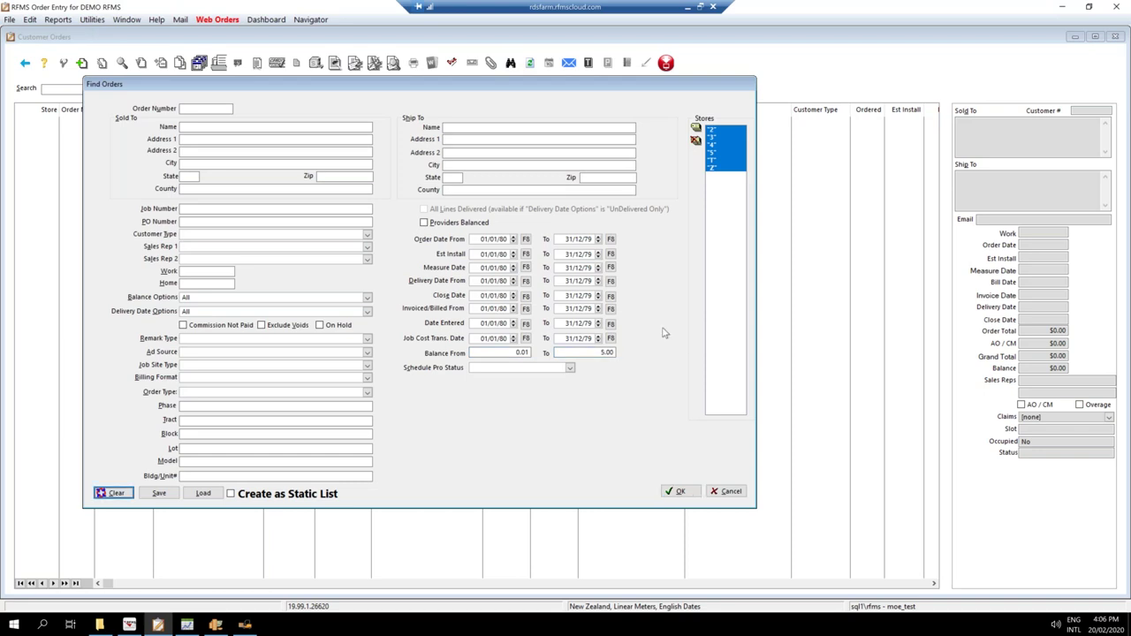
Step: Run the 0.01–5.00 search, log out of Order Entry, and select the MOE Demo shortcut
left_click(680, 493)
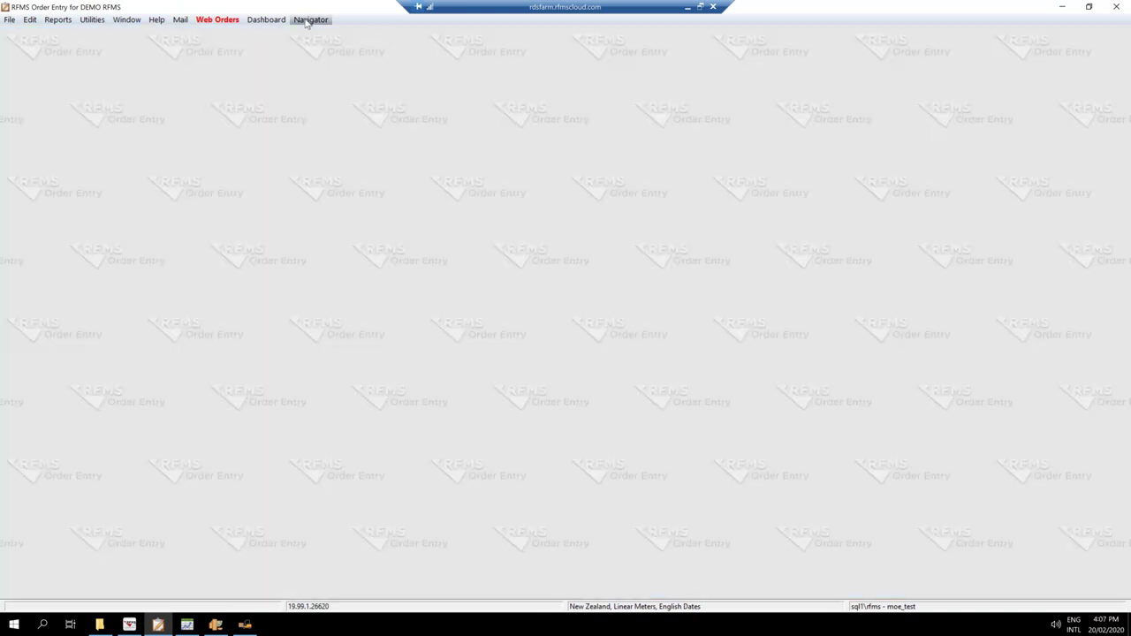
left_click(310, 20)
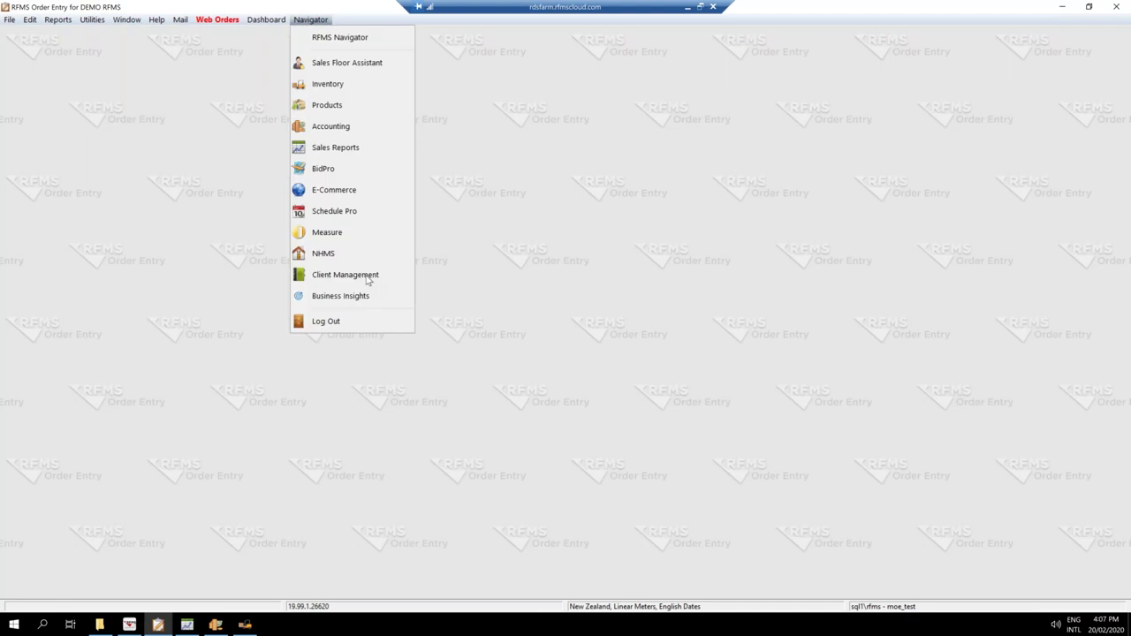
left_click(358, 324)
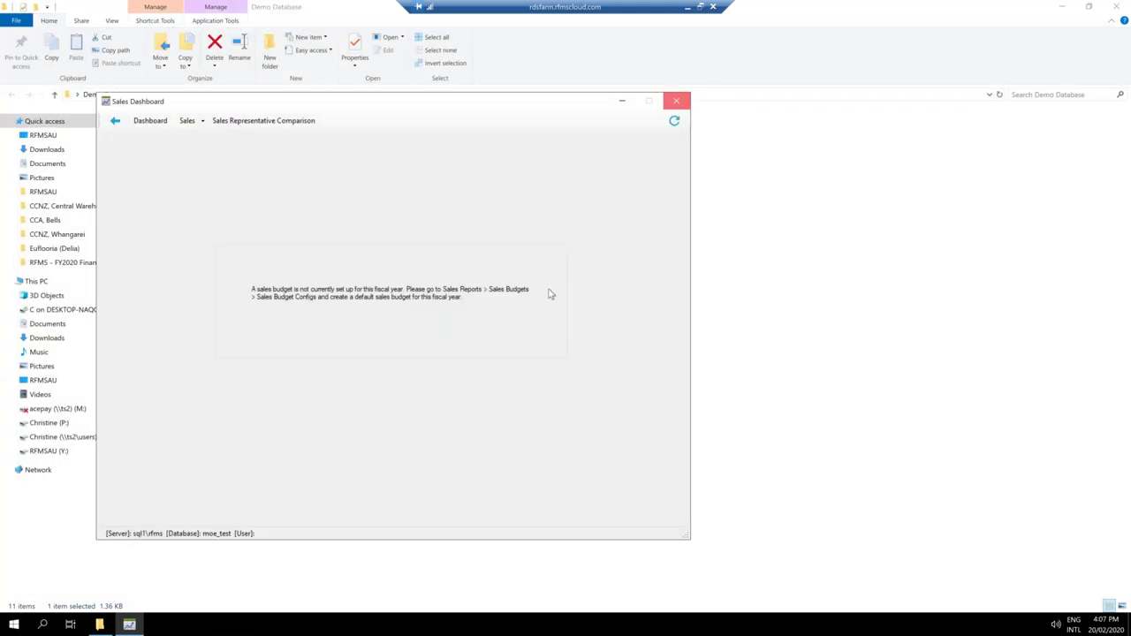
key("Up")
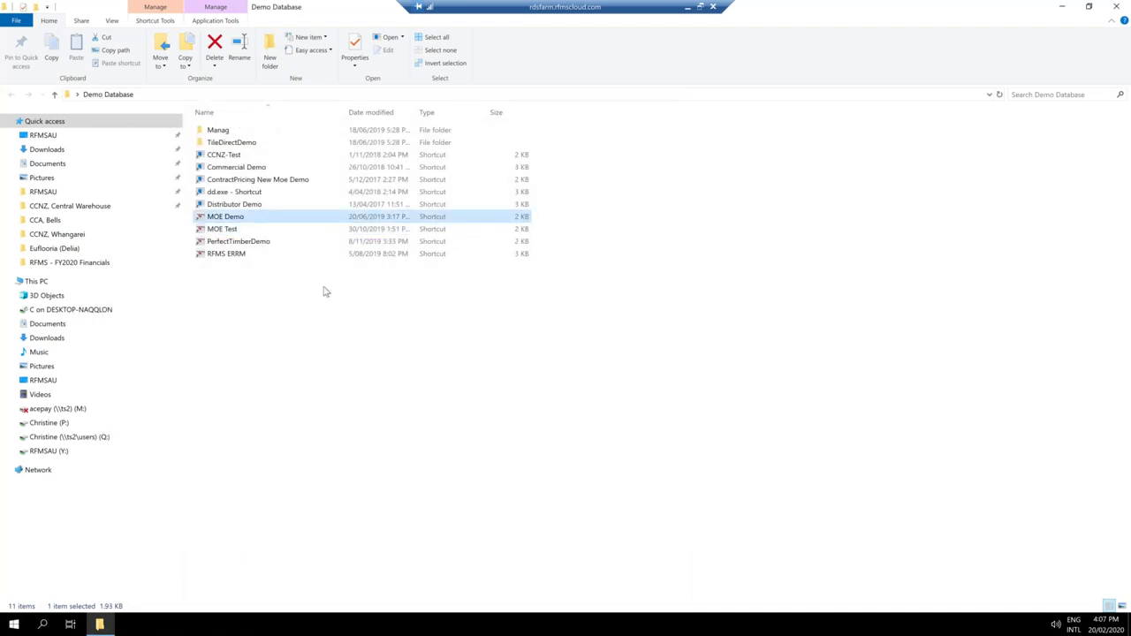
Step: Launch MOE Demo Order Entry, open Accounting and Inventory, then return to Order Entry
key("Return")
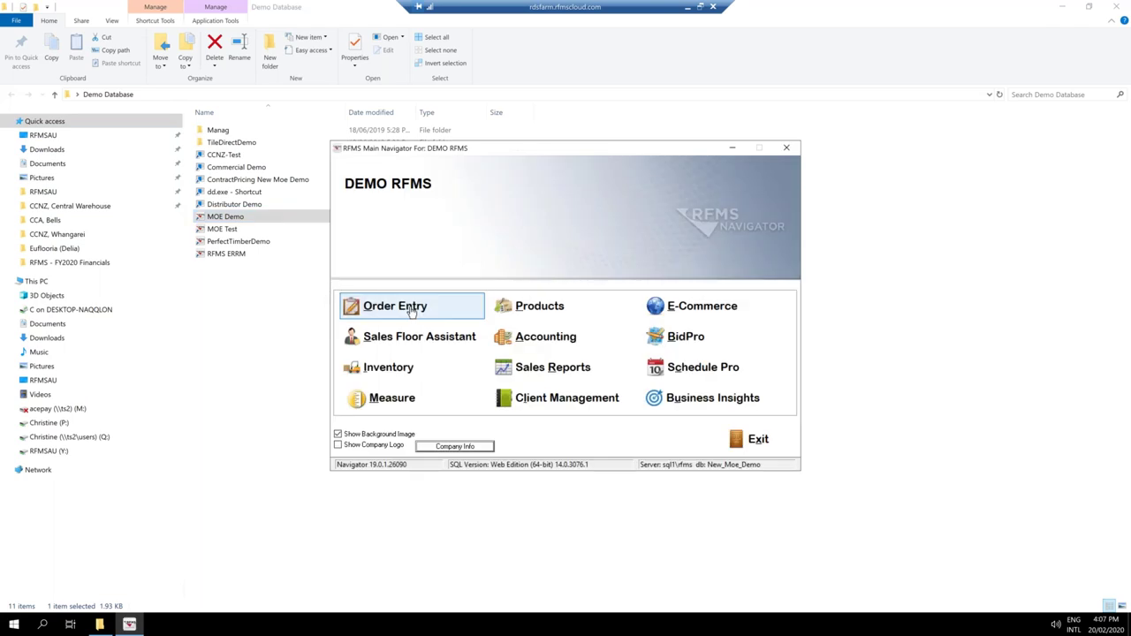
left_click(412, 309)
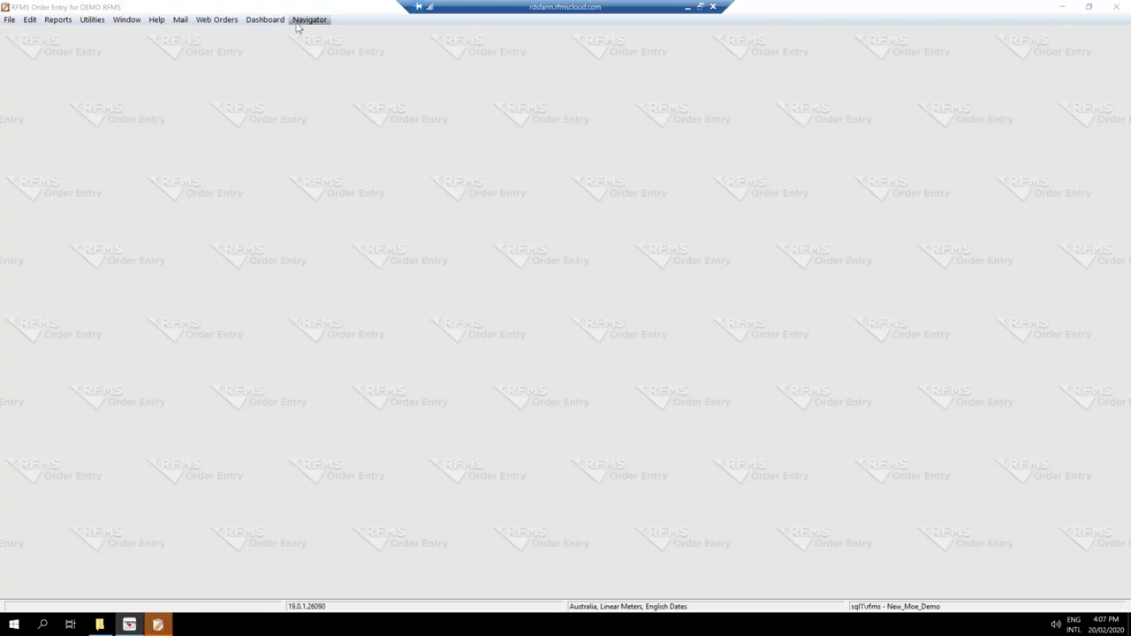
left_click(302, 21)
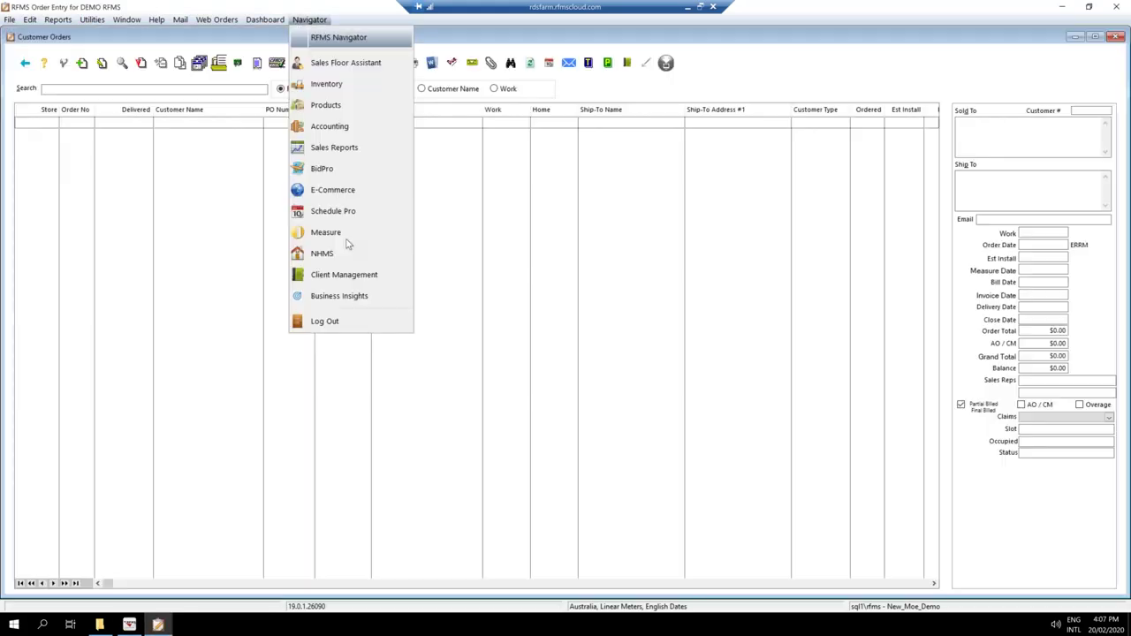
left_click(335, 129)
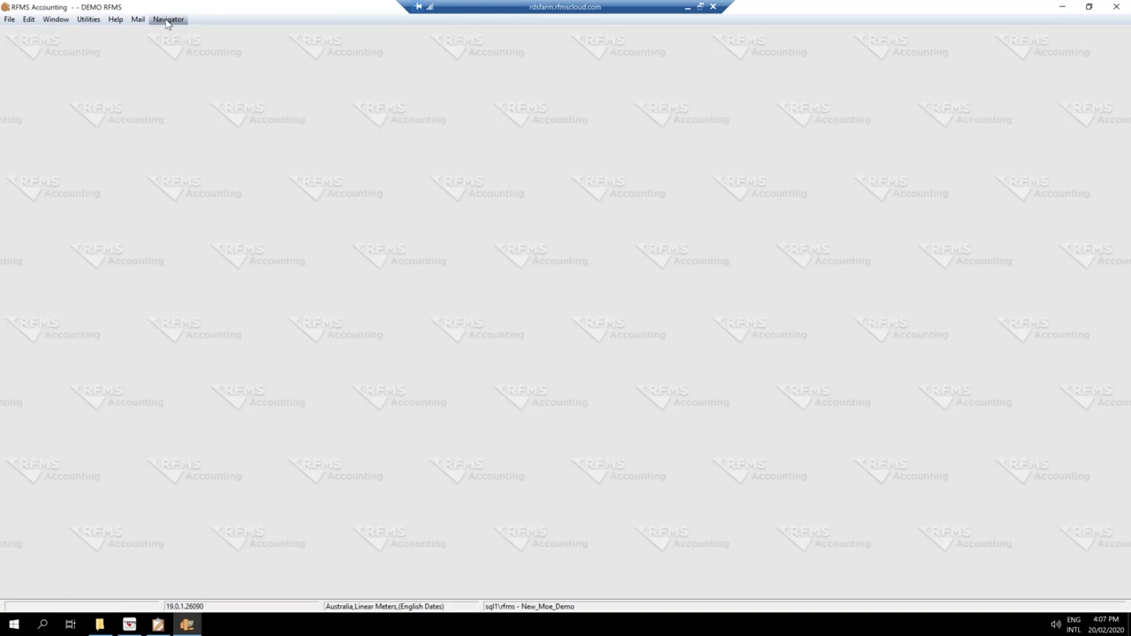
left_click(167, 20)
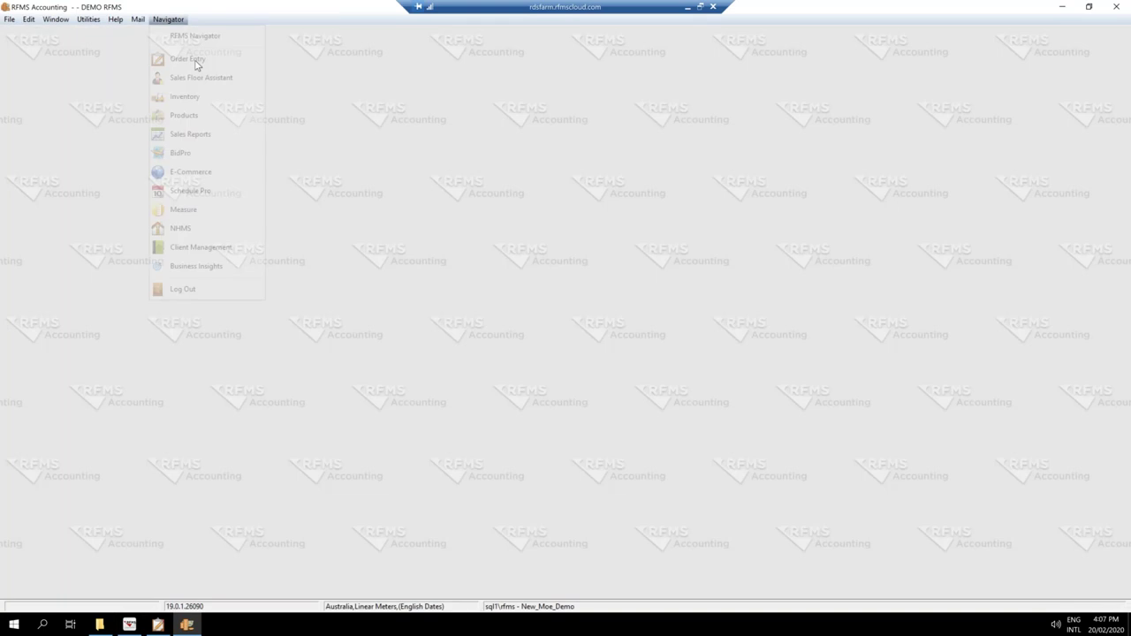
left_click(197, 100)
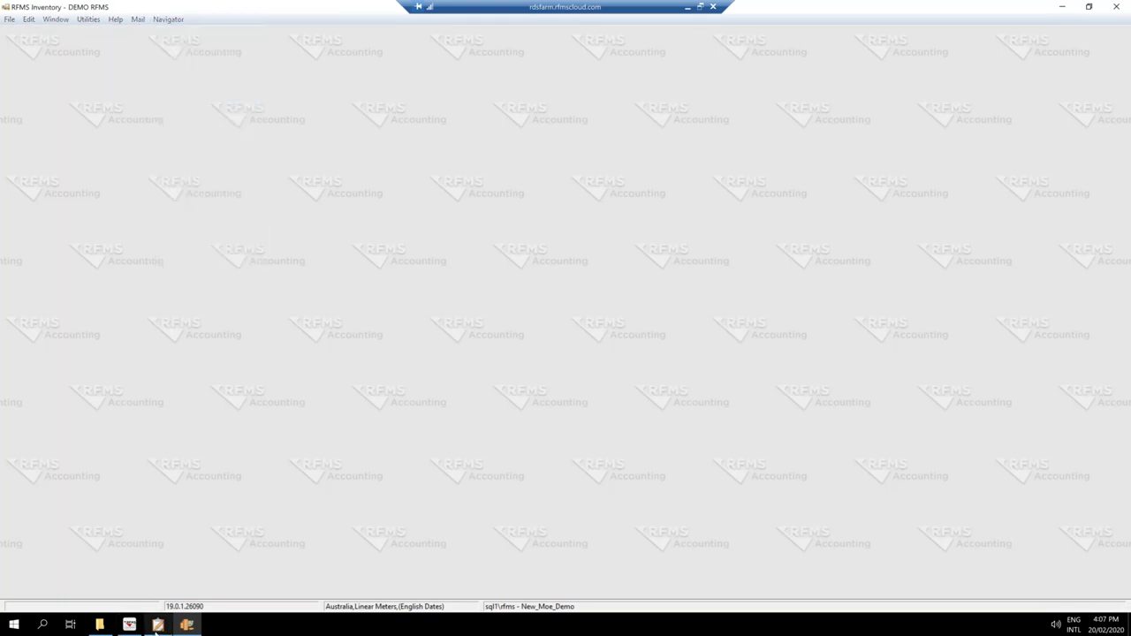
mouse_move(156, 628)
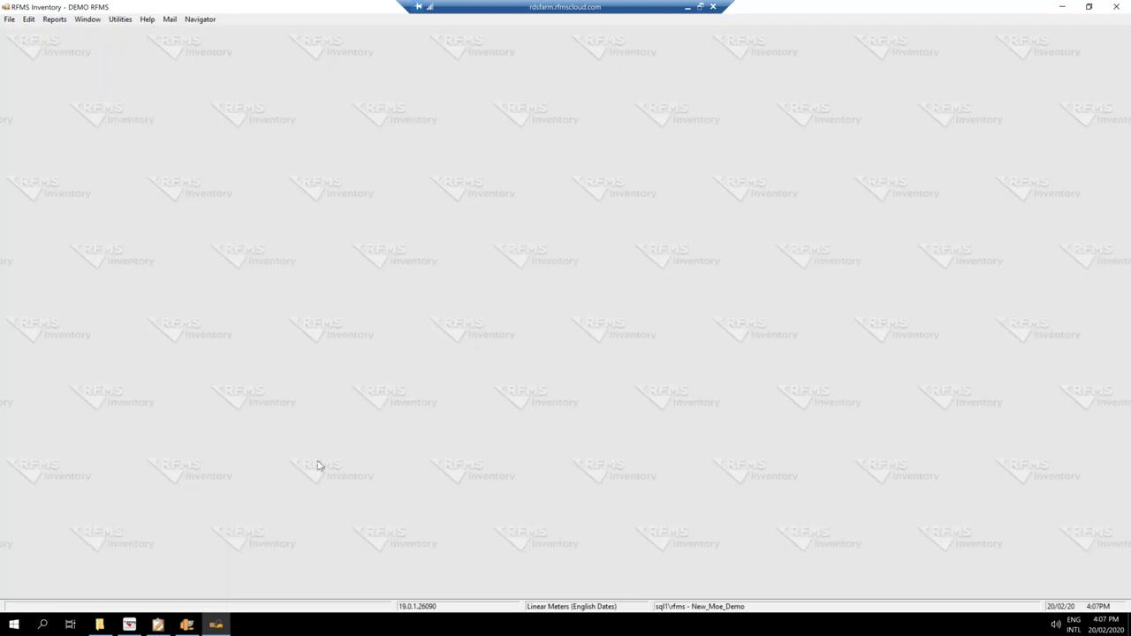
left_click(157, 625)
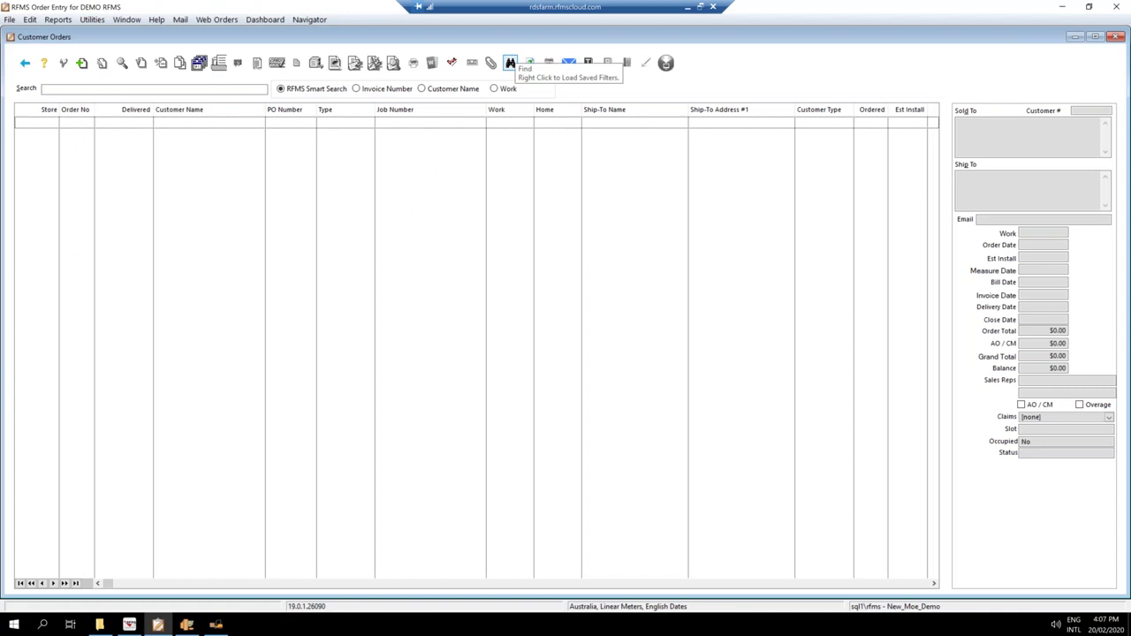
Step: Exit Order Entry through the File menu and relaunch it from the Main Navigator
left_click(510, 63)
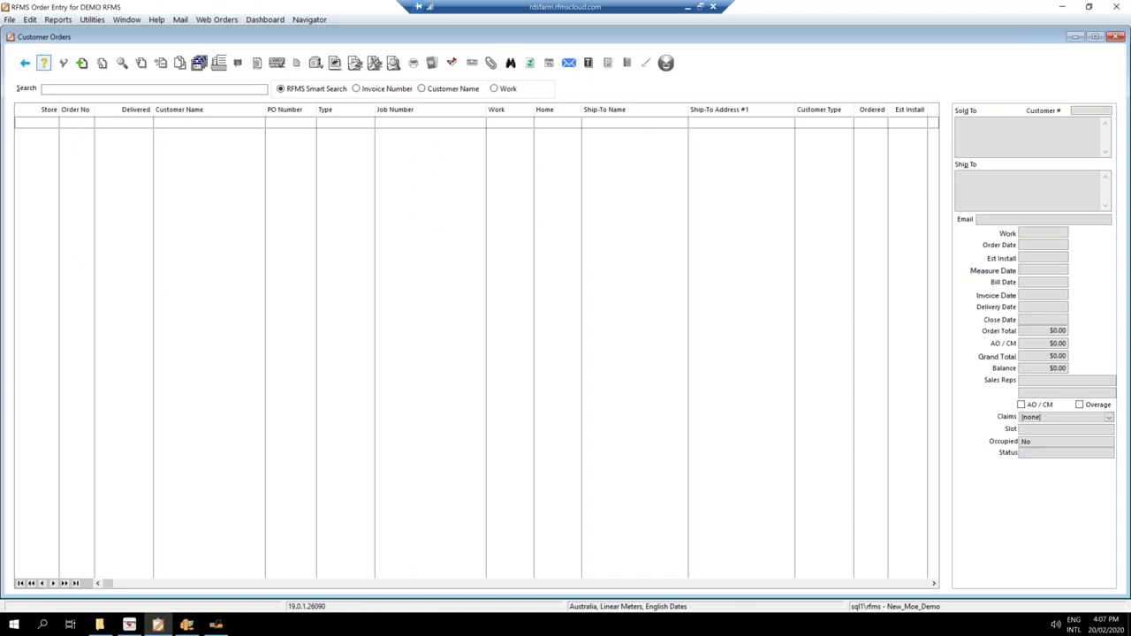
left_click(24, 63)
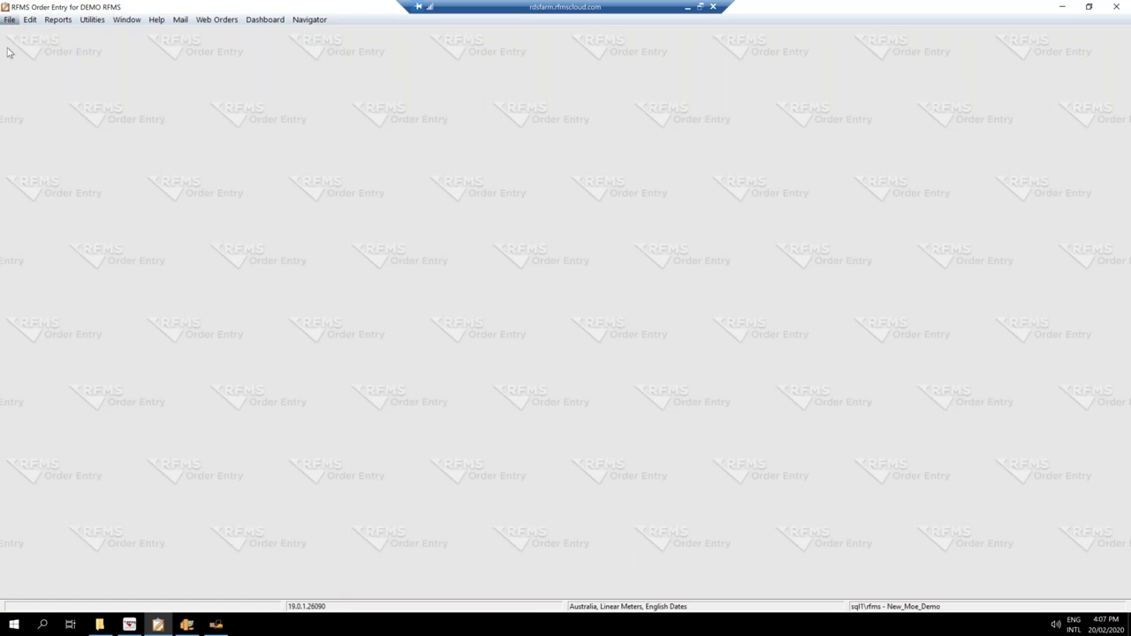
left_click(9, 19)
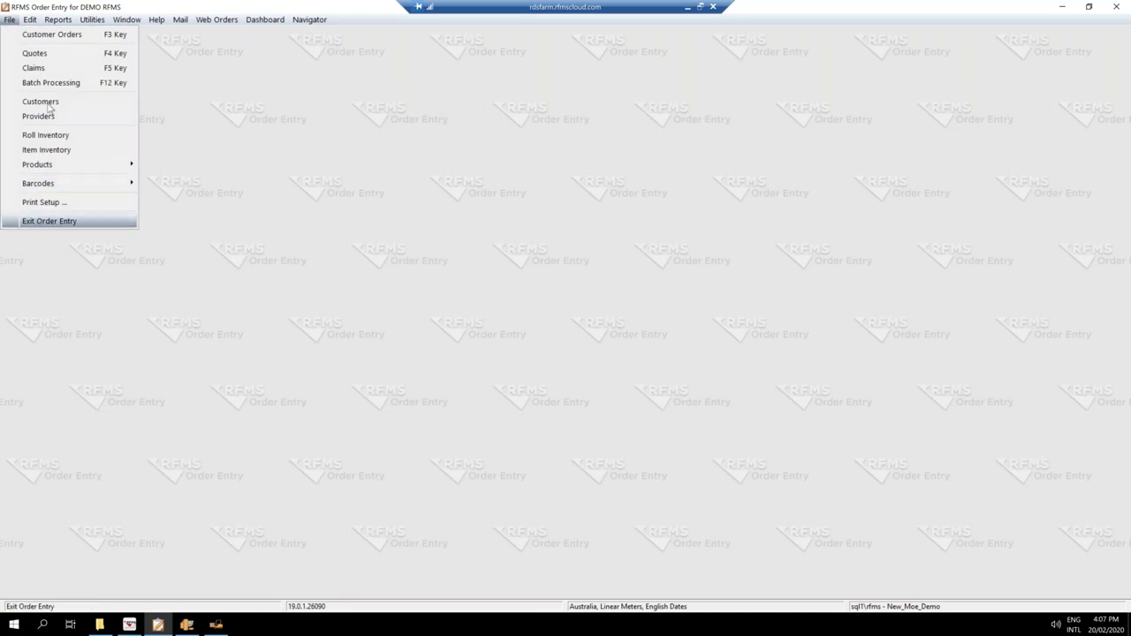
key("Return")
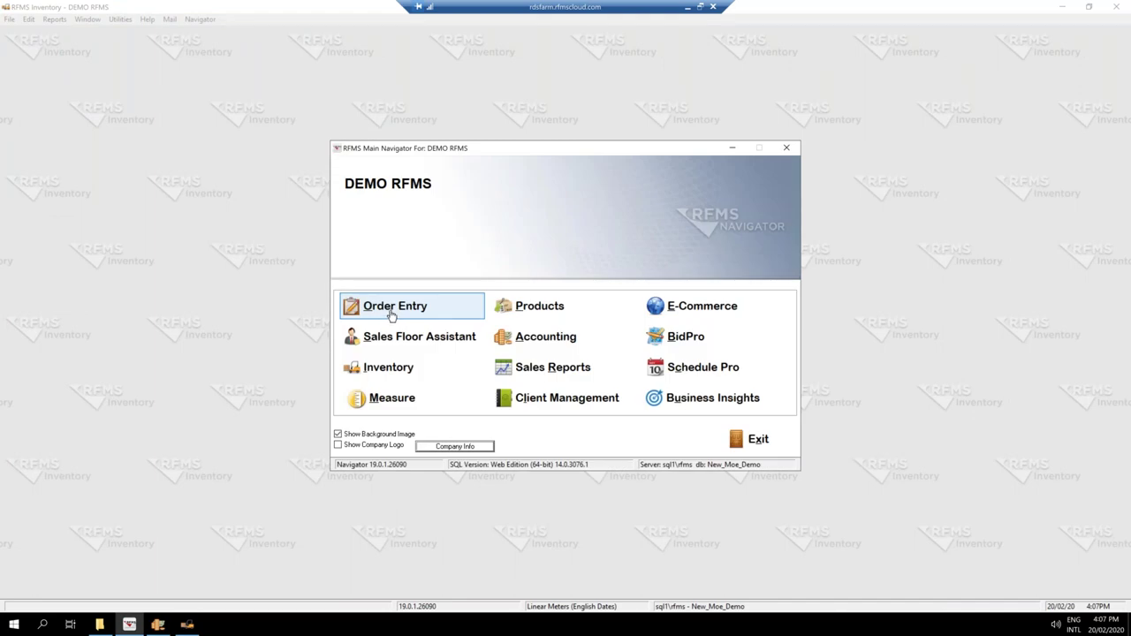
left_click(391, 315)
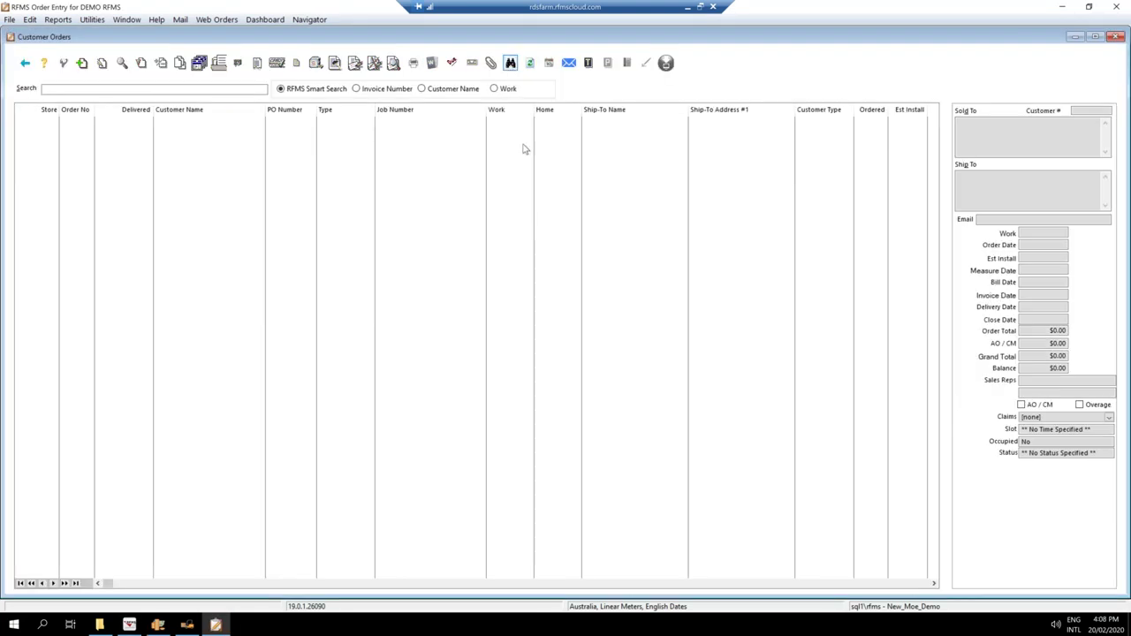
Step: Set the Est Install date range to 01/12/19 through today, 20/02/20
left_click(510, 64)
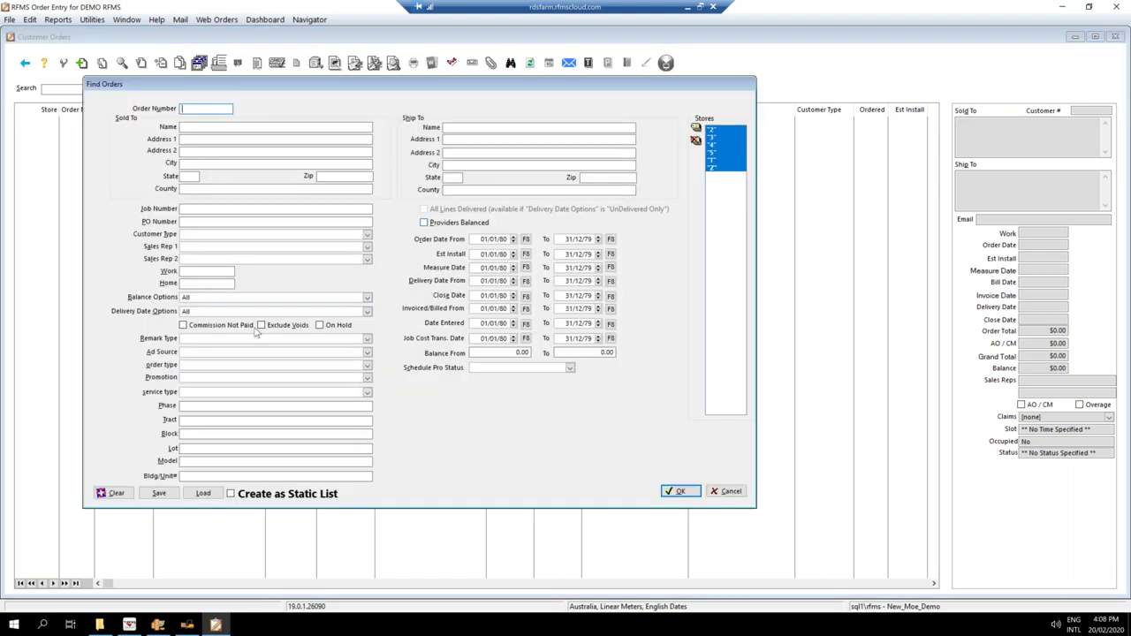
left_click(160, 493)
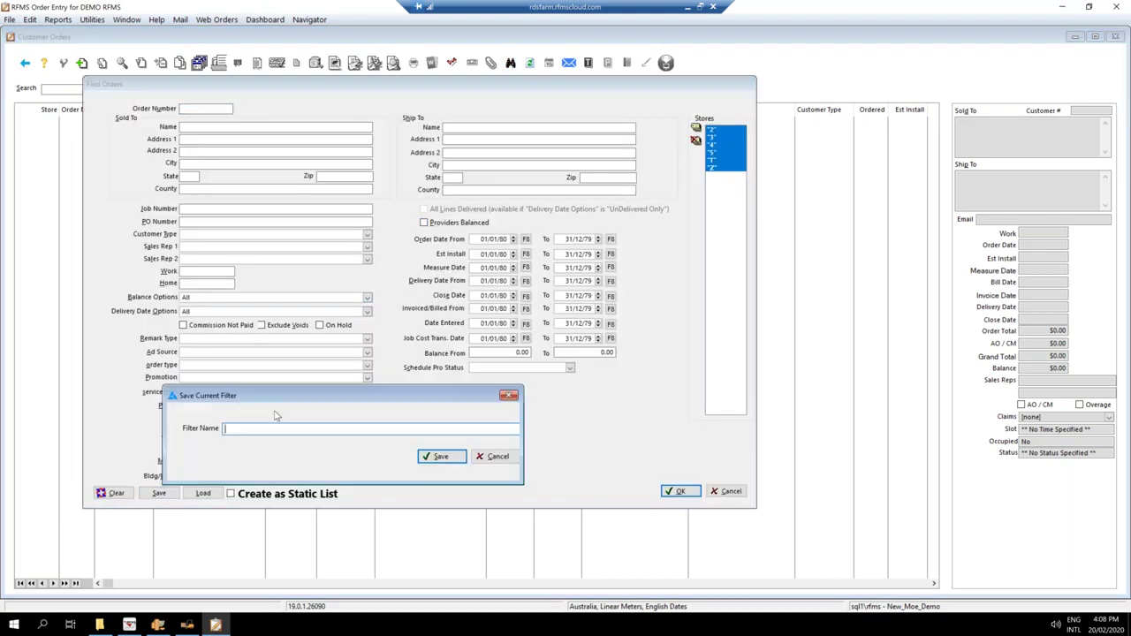
key("Escape")
left_click(481, 254)
left_click(565, 254)
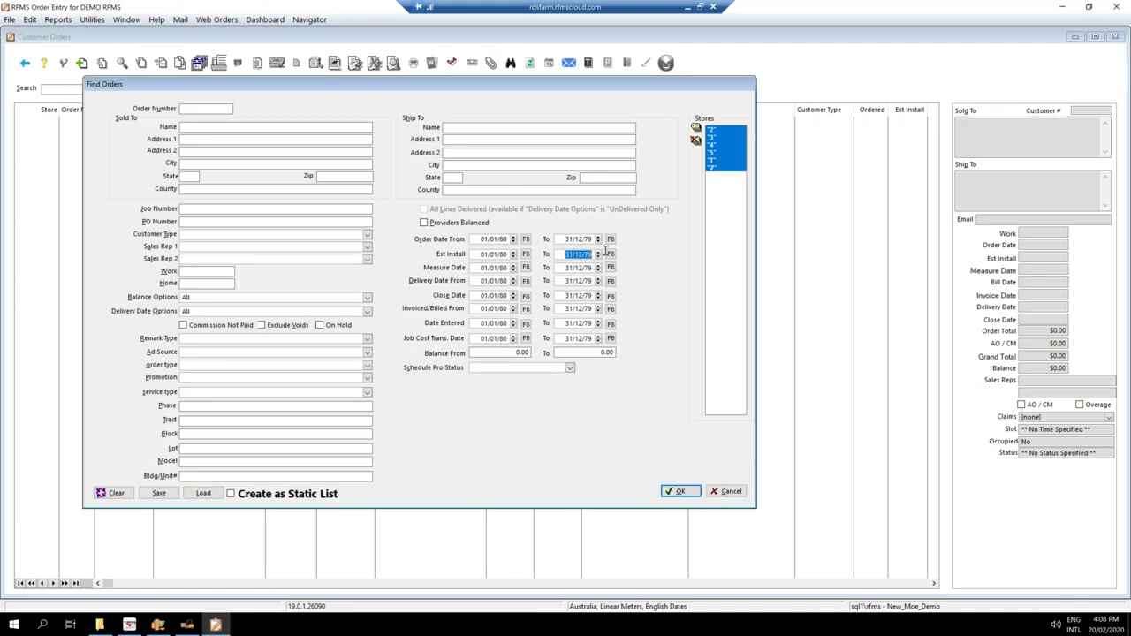
left_click(609, 254)
left_click(502, 254)
type("011219")
key("Tab")
Step: Choose UnDelivered Only, save the filter as 'Installed not Job Costed', and search
left_click(339, 314)
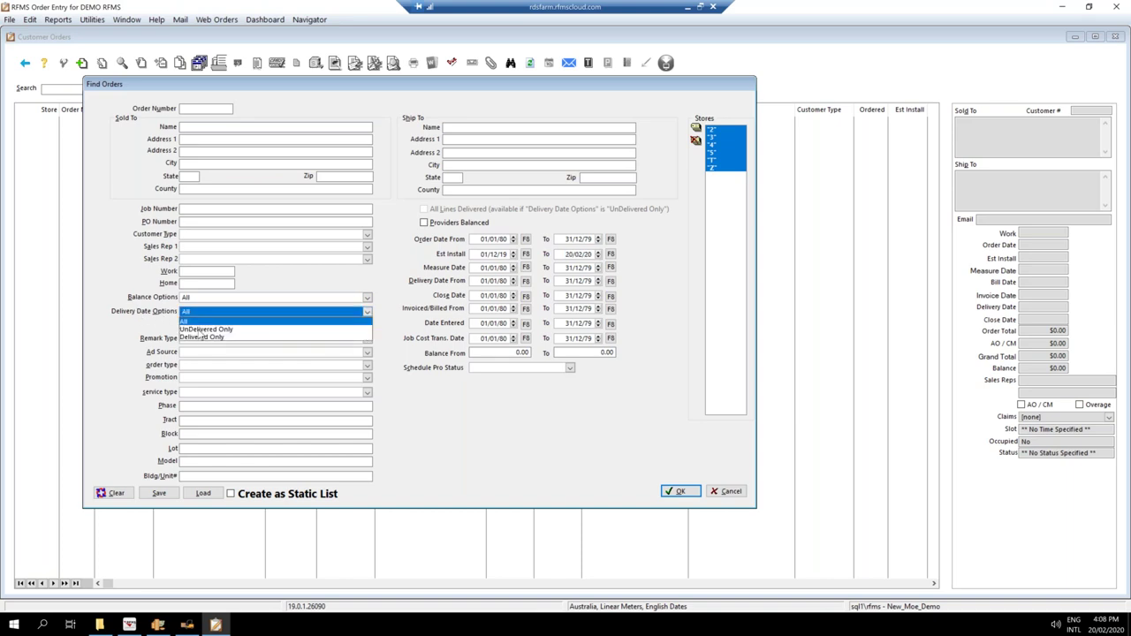
key("Down")
key("Return")
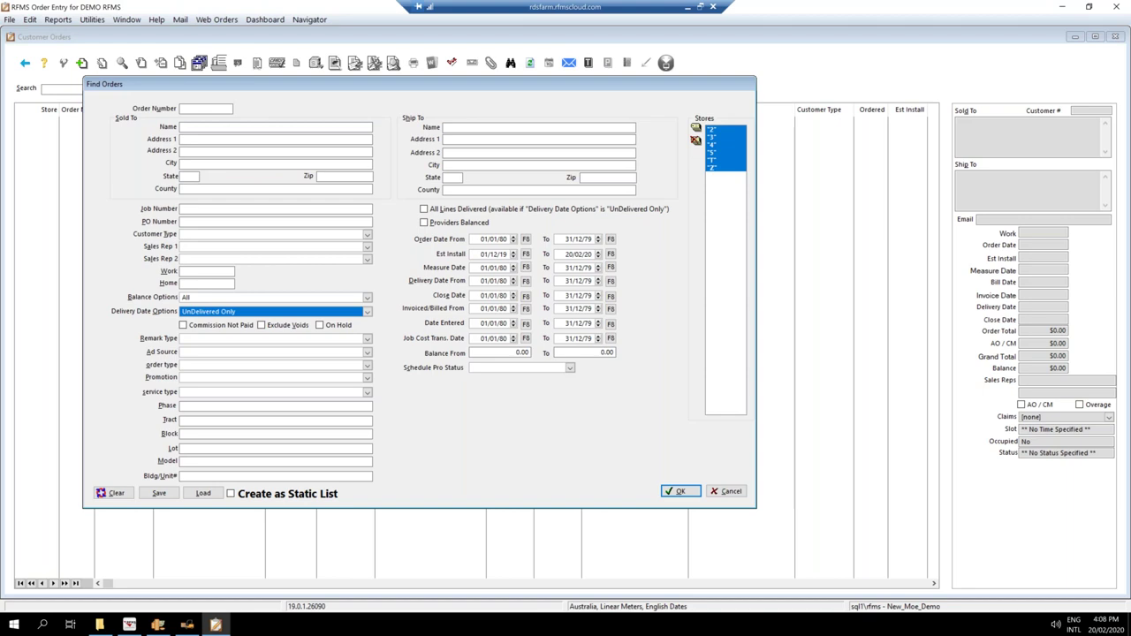
left_click(160, 493)
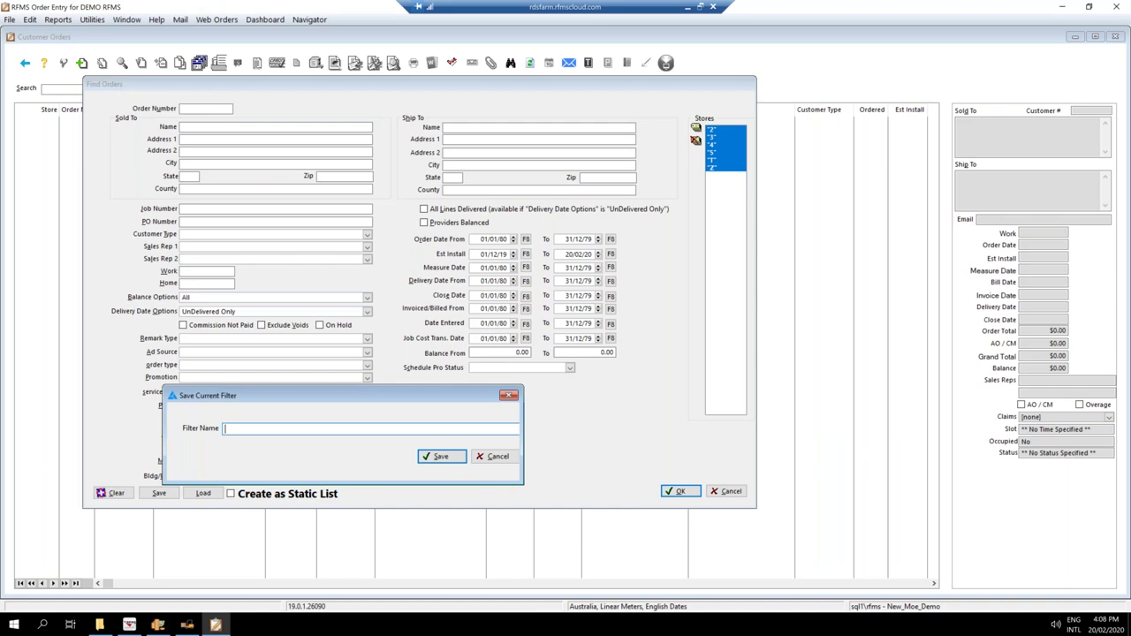
type("Installed not Job Costed")
left_click(433, 457)
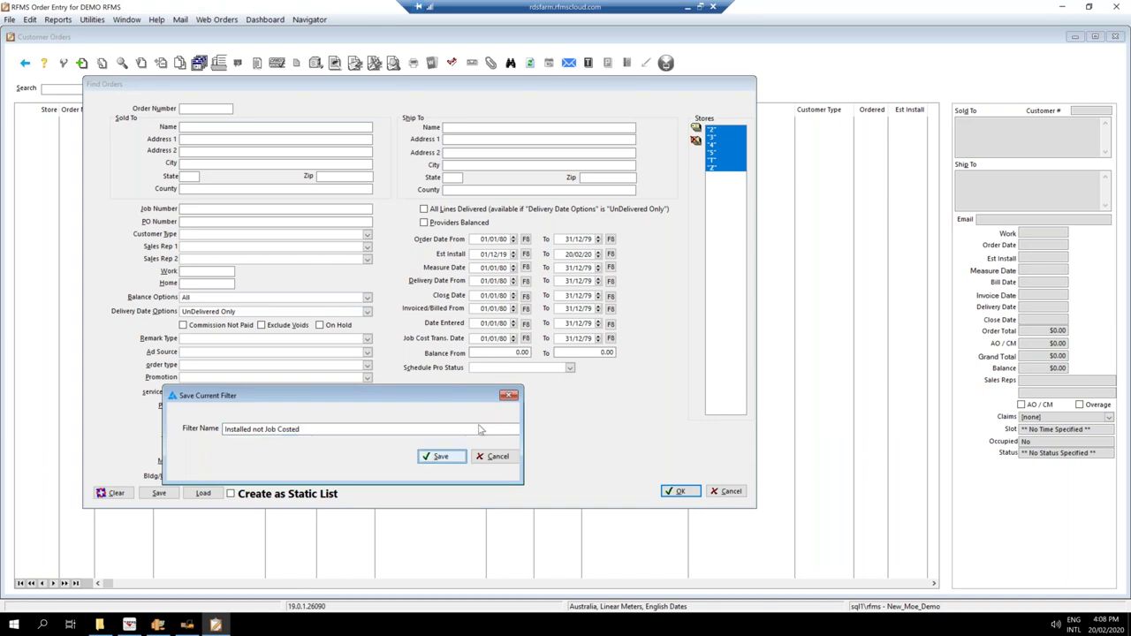
key("alt+o")
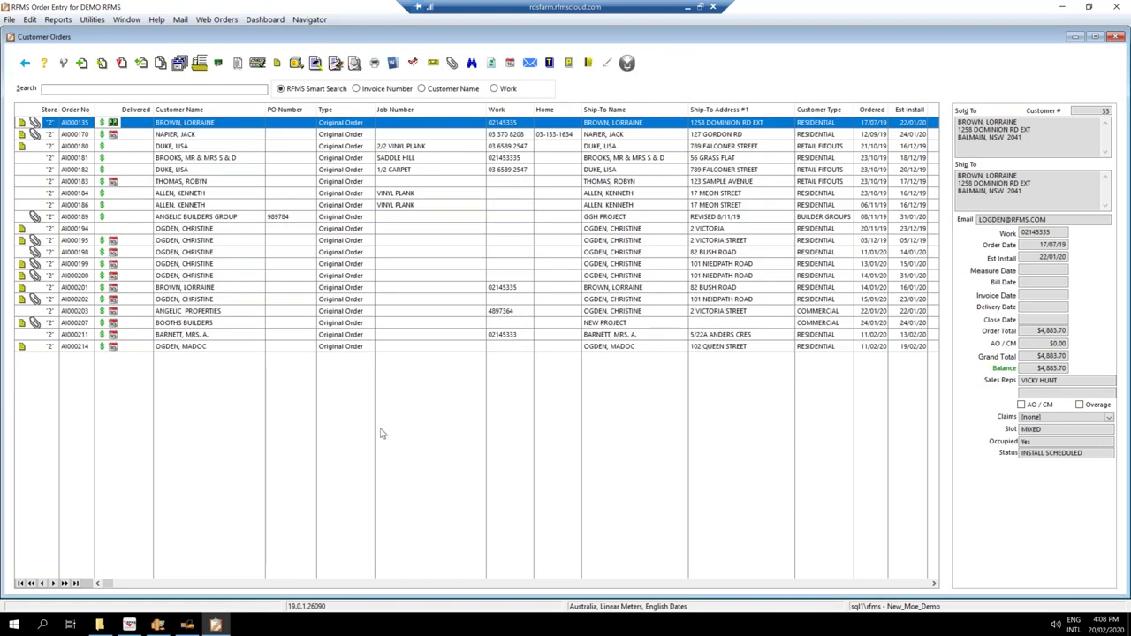
Step: Run a wildcard '%' search to list all orders, starting at AI000001
left_click(57, 89)
type("%")
key("Return")
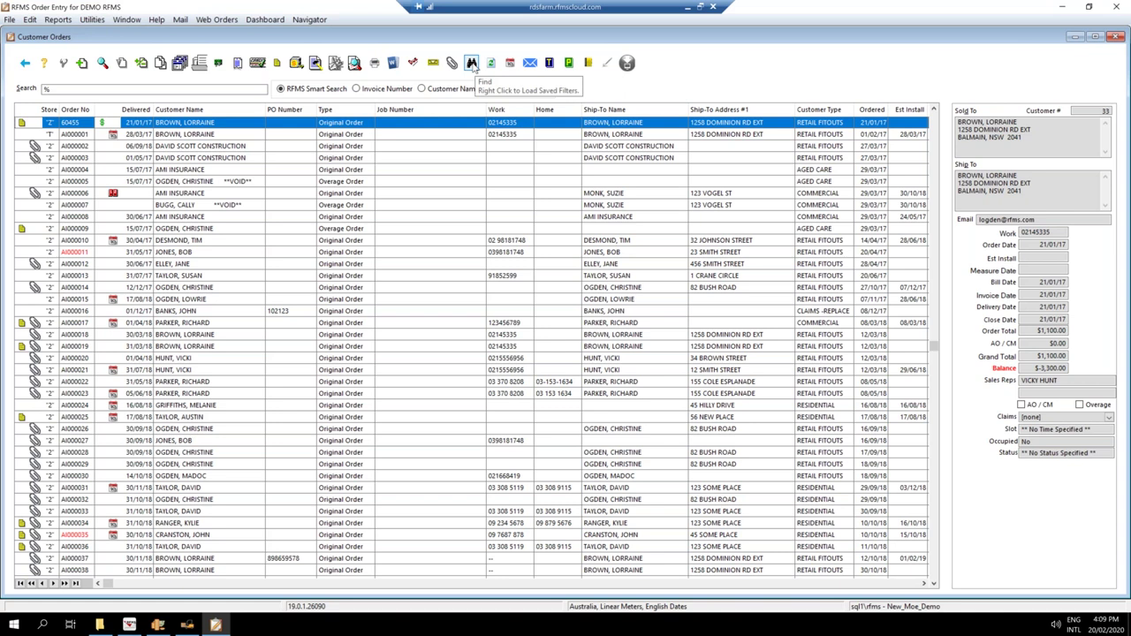
Step: Apply the saved 'Installed not Job Costed' filter without saving changes and review its Est Install dates
right_click(472, 64)
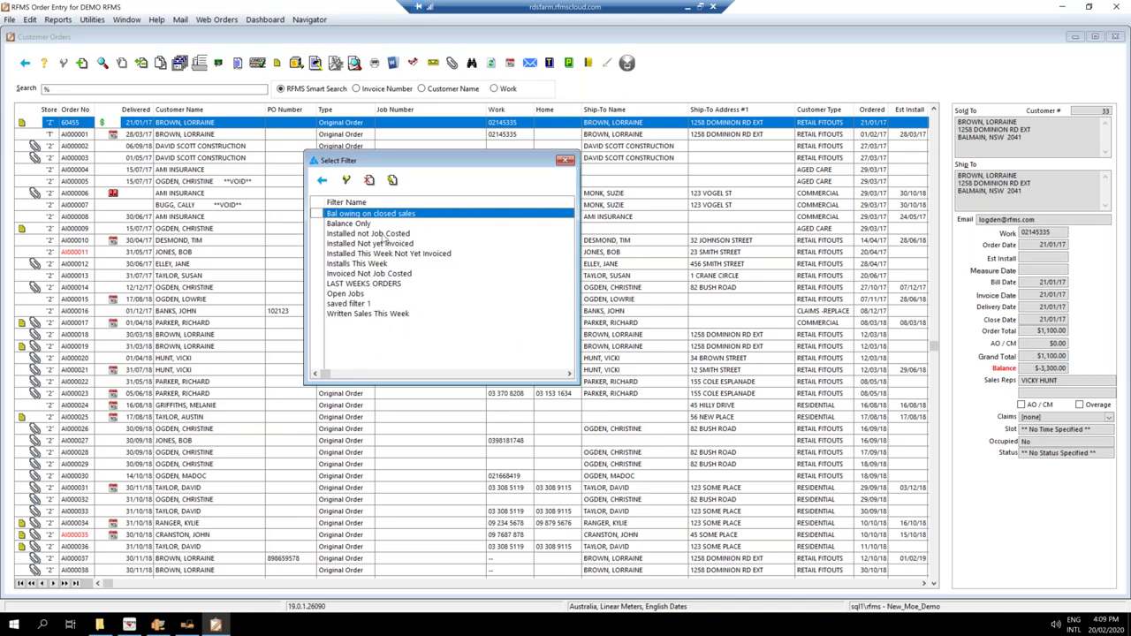
left_click(384, 234)
double_click(384, 235)
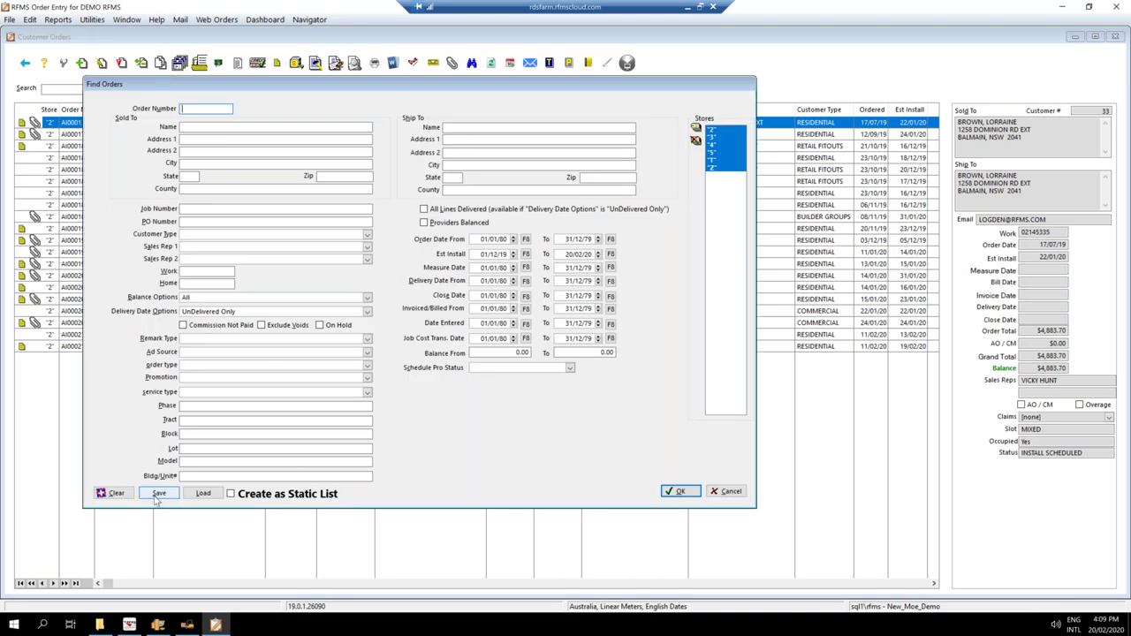
left_click(156, 498)
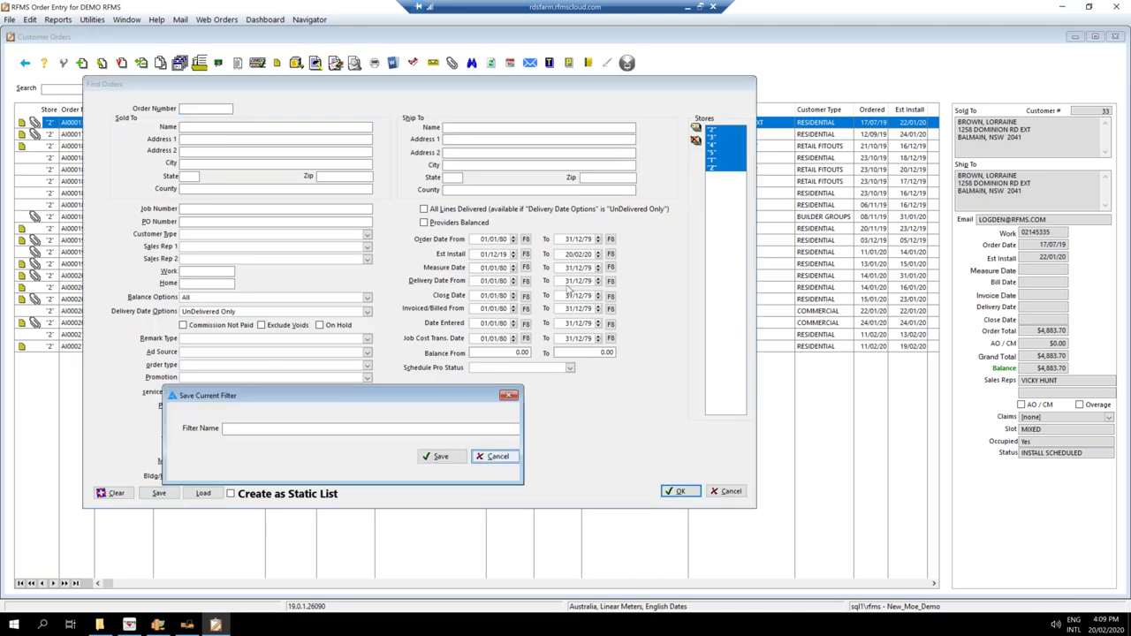
left_click(496, 457)
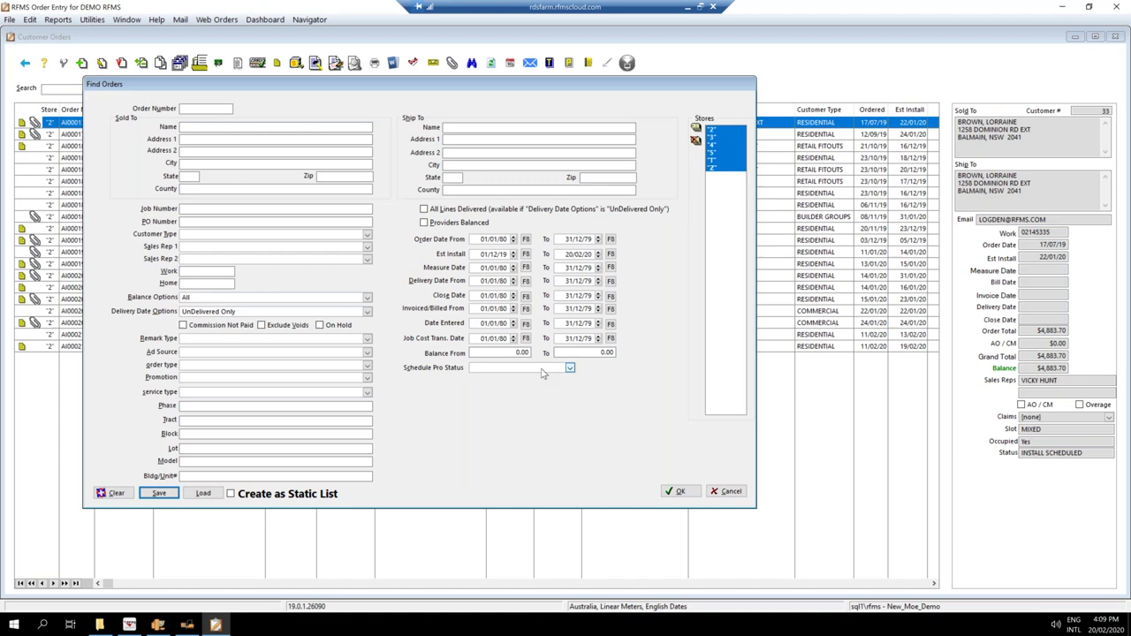
left_click(484, 254)
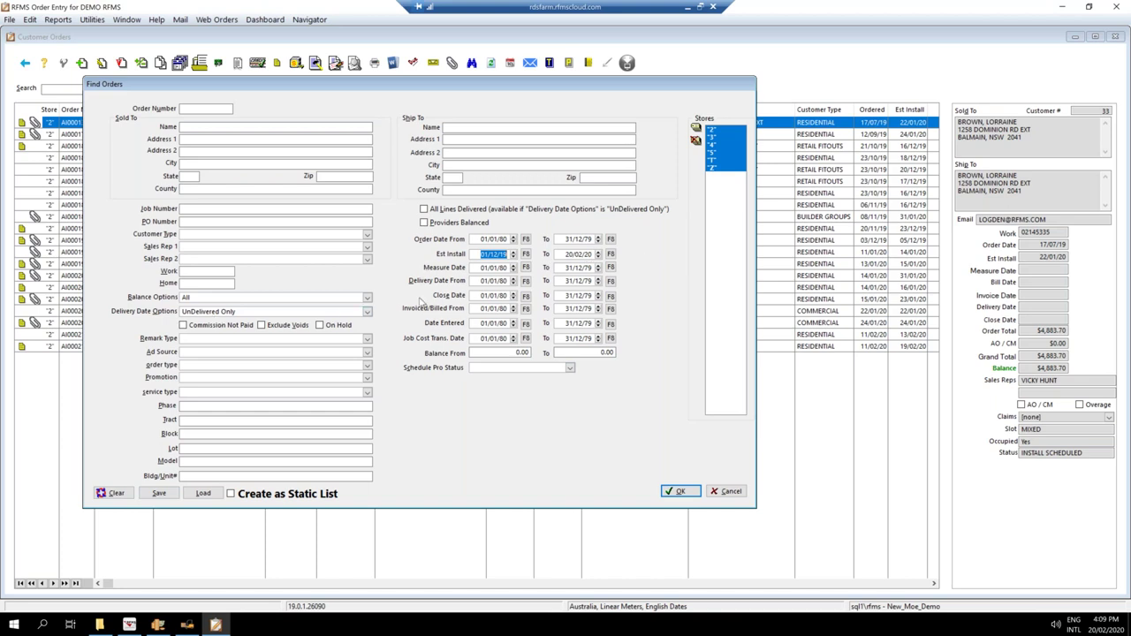
Step: Extend the Invoiced/Billed end date to today, 20/02/20, in the search criteria
left_click(500, 309)
key("Tab")
left_click(562, 252)
key("Delete")
left_click(484, 308)
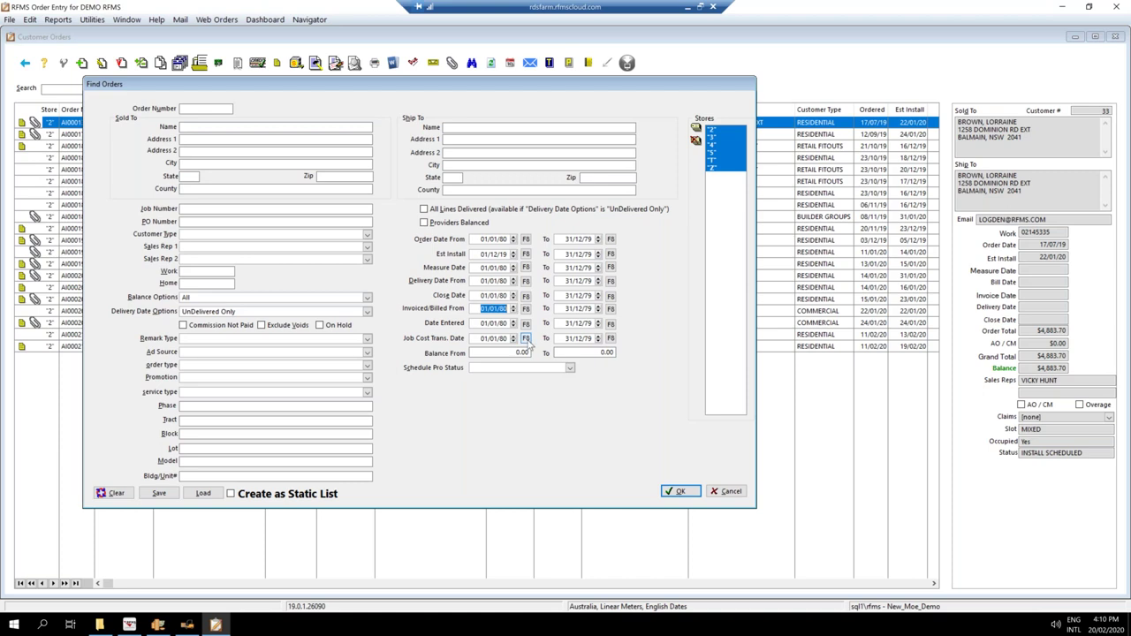
left_click(610, 309)
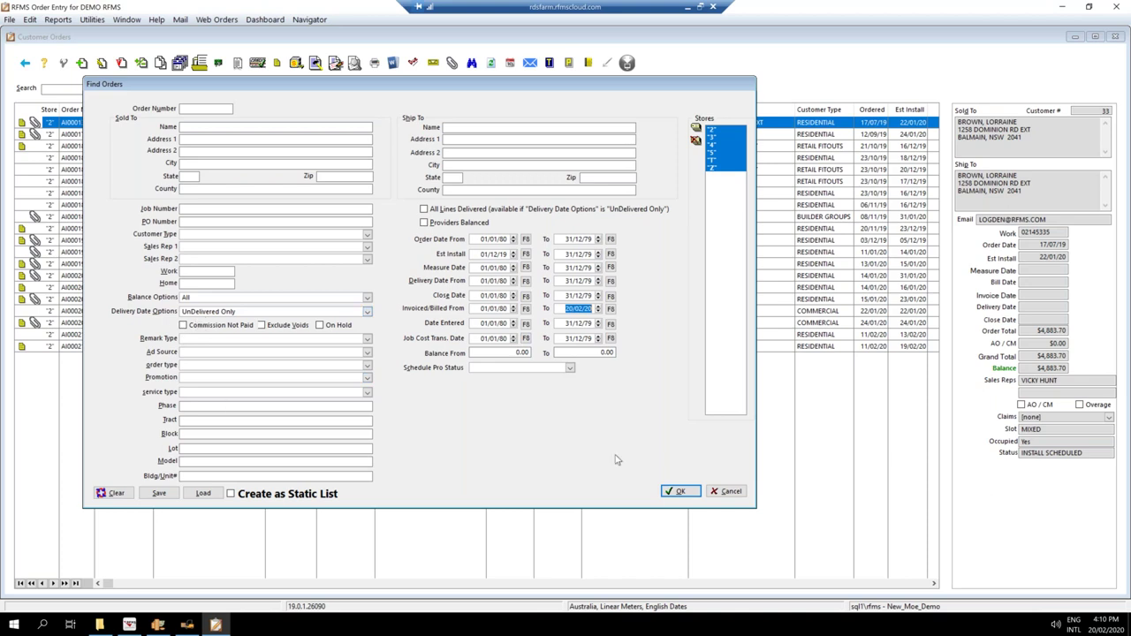
Step: Run the order search and select one of the three resulting orders
left_click(677, 491)
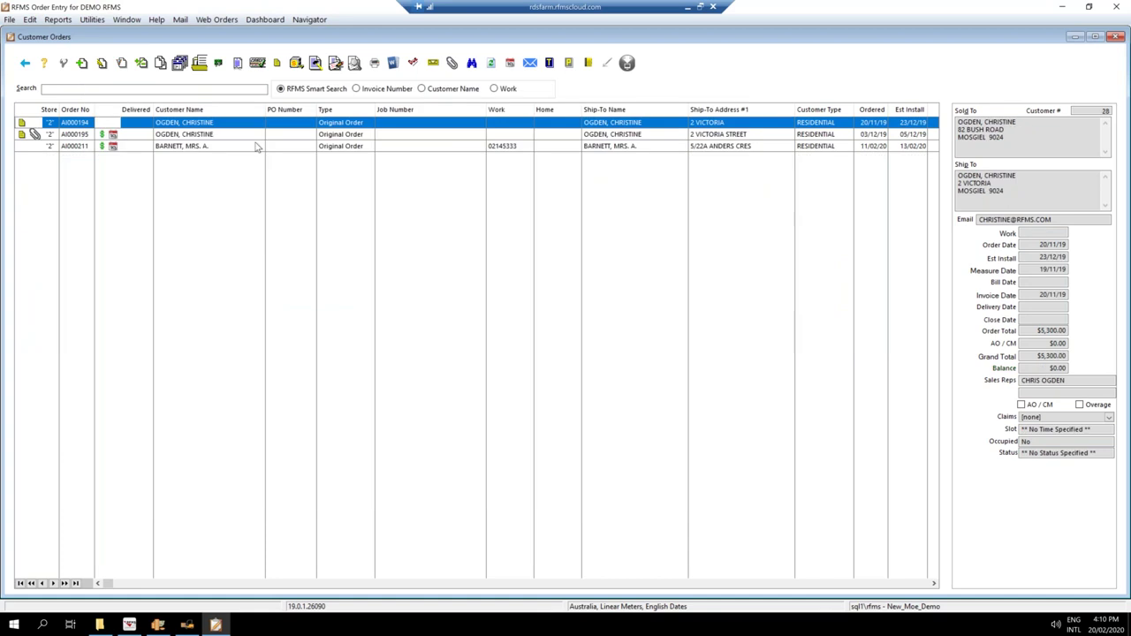
left_click(256, 146)
left_click(257, 133)
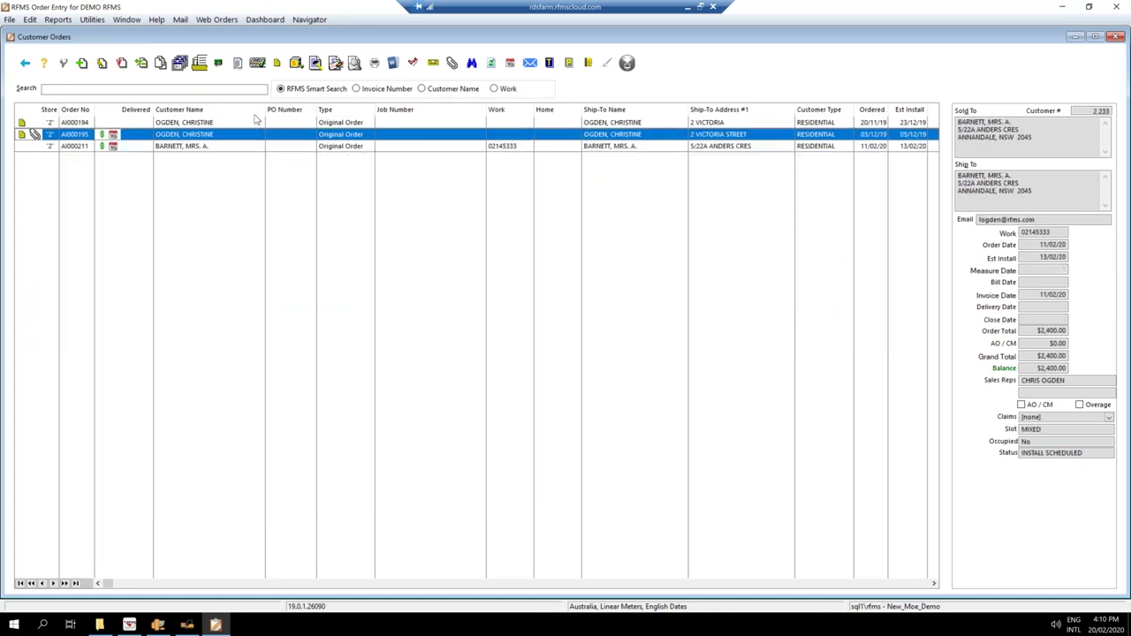
Step: Sort orders by customer name, then reset Invoiced/Billed end to 31/12/79 with All Lines Delivered unticked
left_click(254, 111)
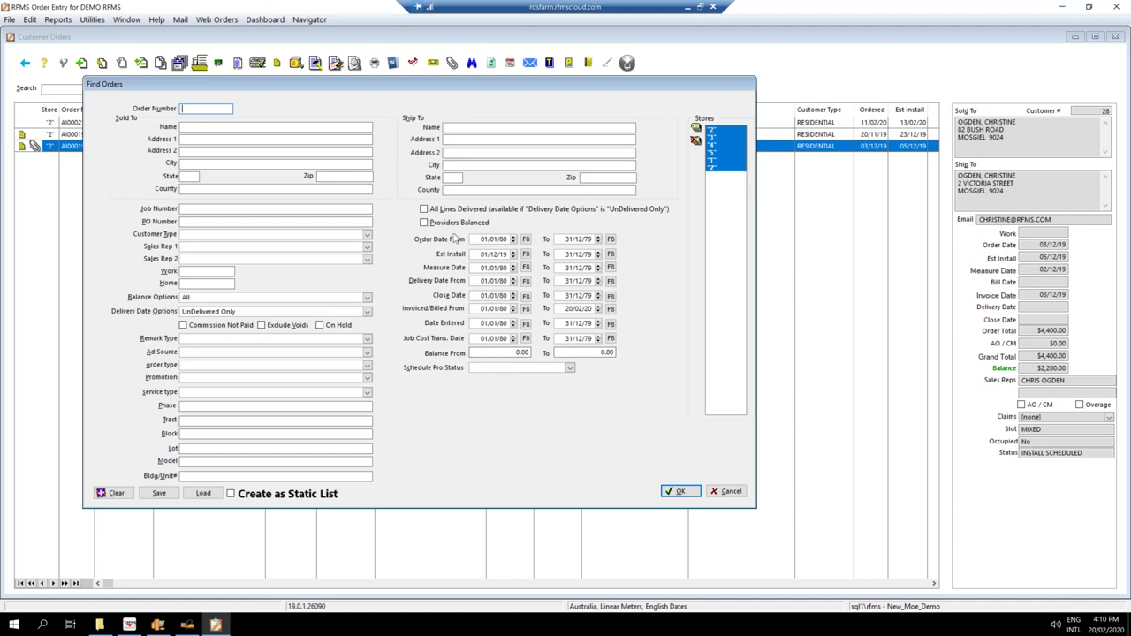
left_click(439, 212)
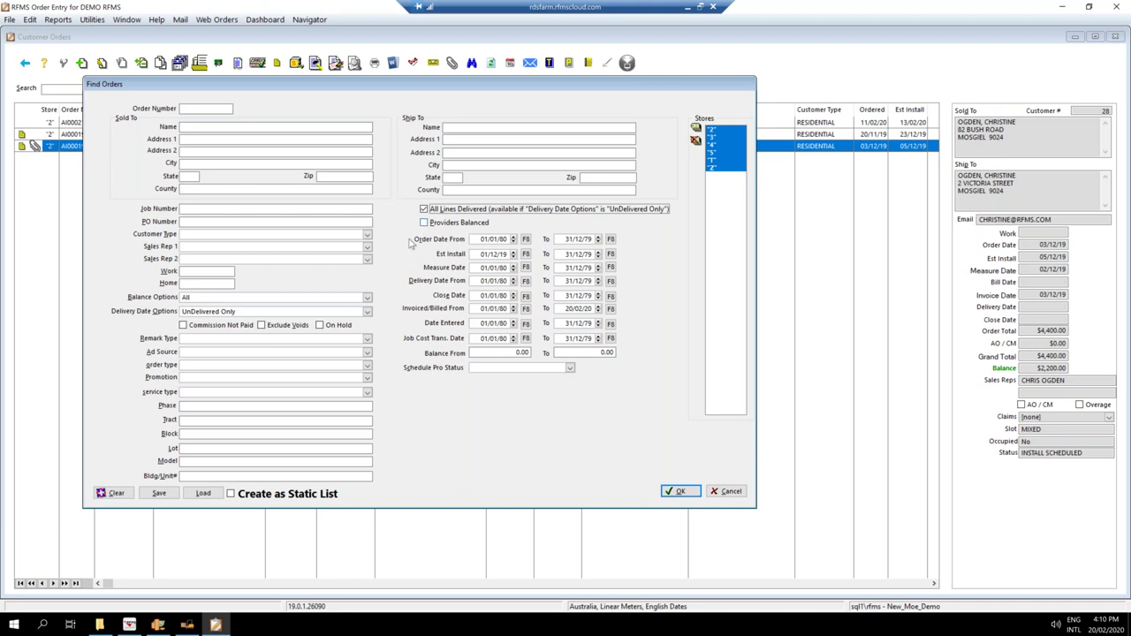
left_click(566, 309)
key("Delete")
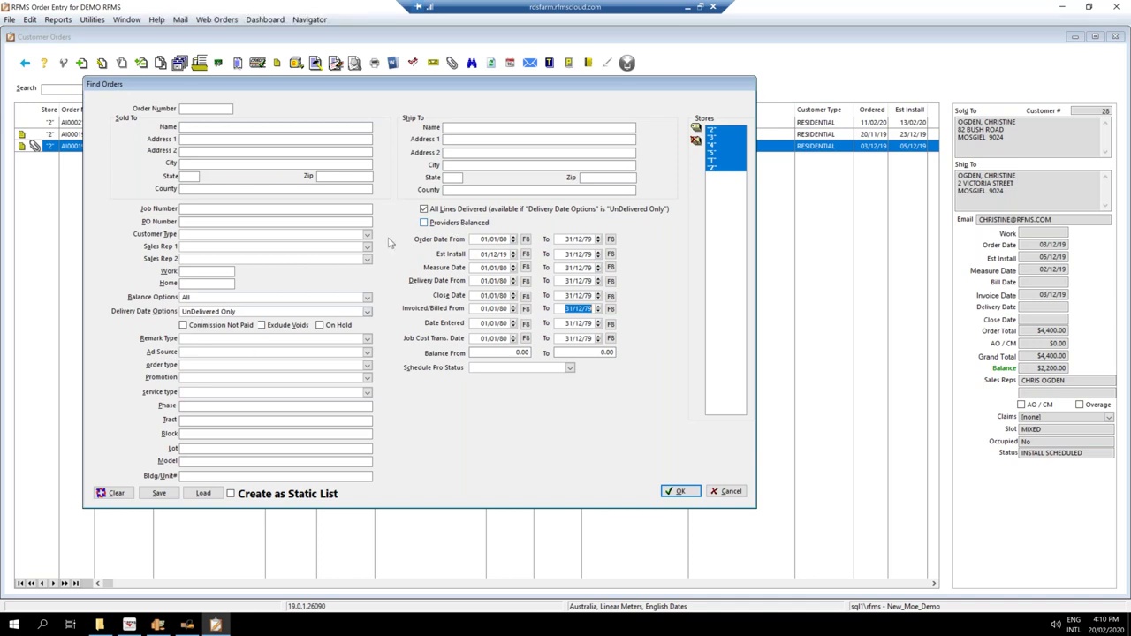
left_click(444, 212)
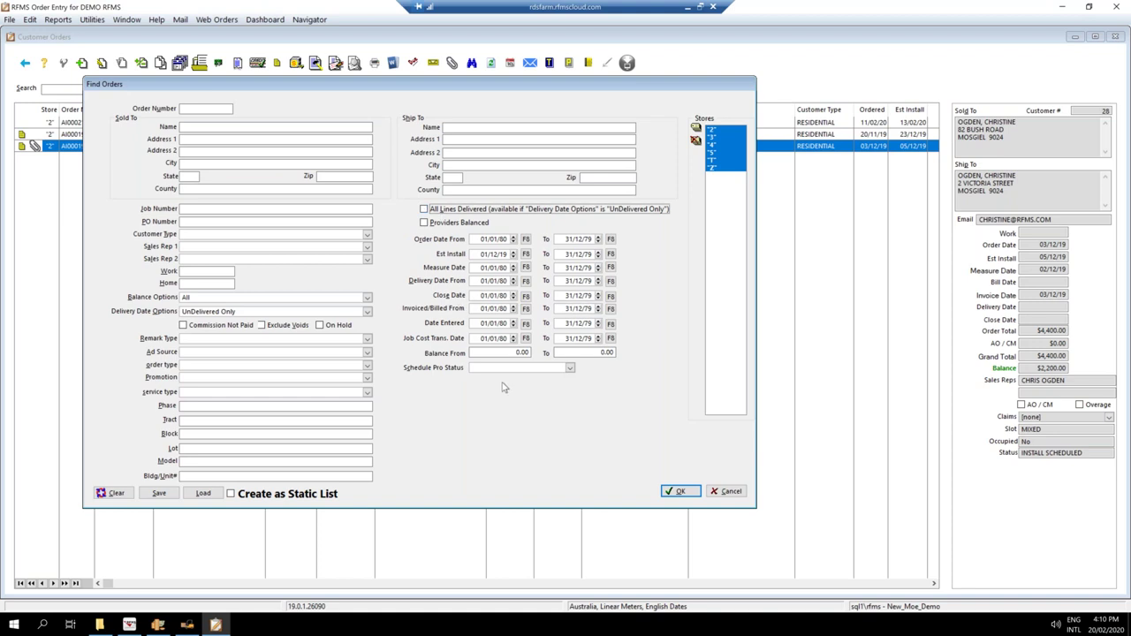
Step: Check the Schedule Pro statuses, then close Find Orders leaving the three orders listed
left_click(569, 367)
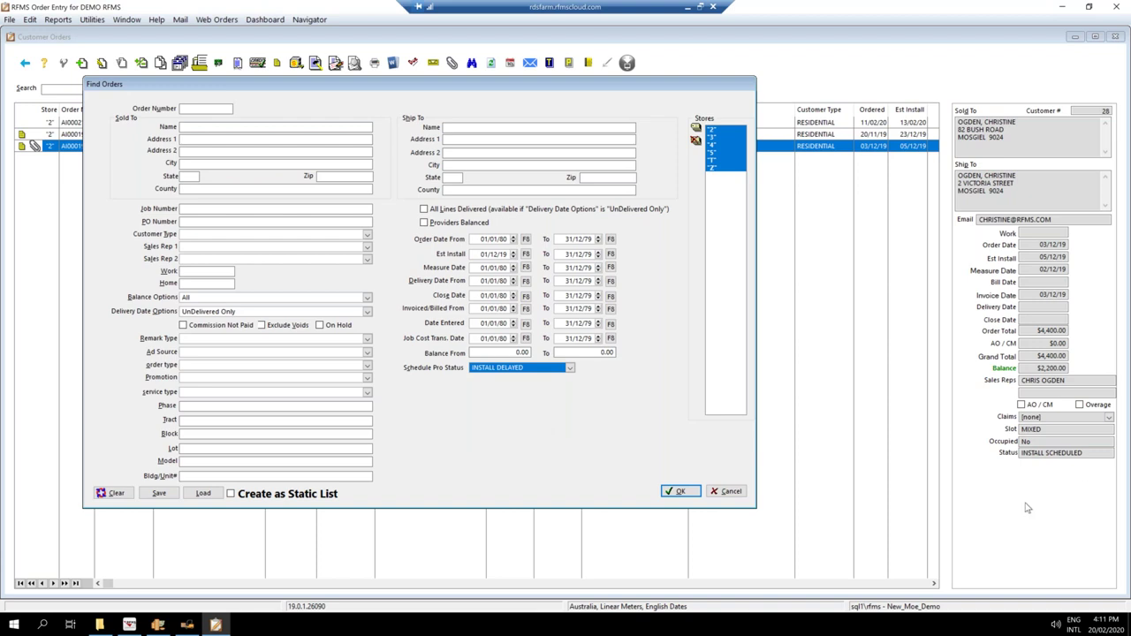
left_click(570, 368)
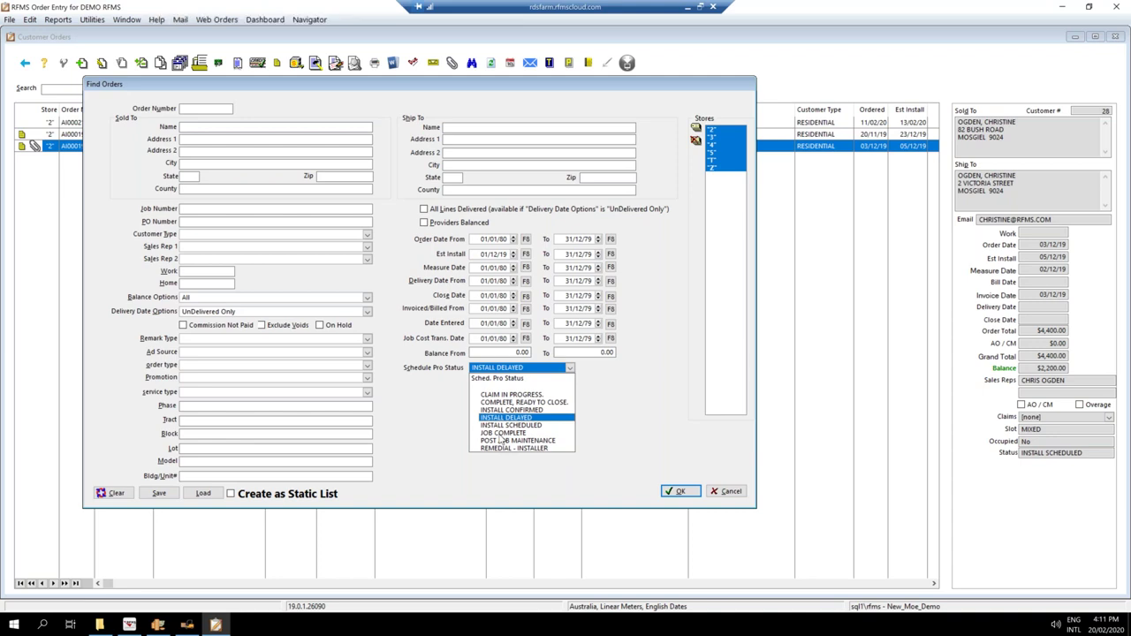
left_click(730, 491)
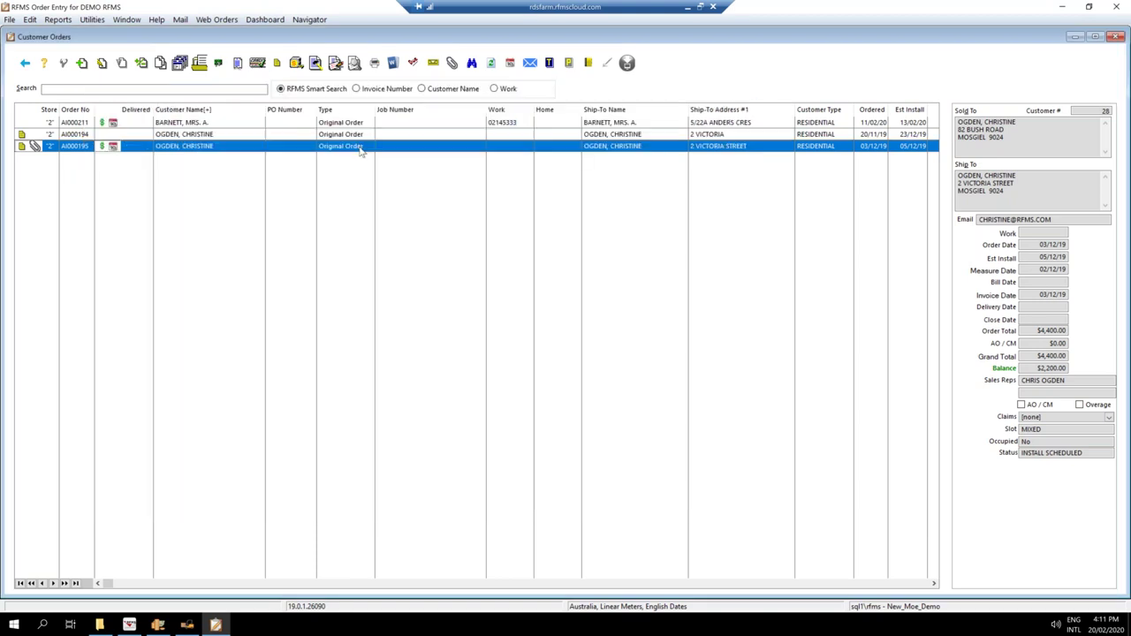
double_click(360, 147)
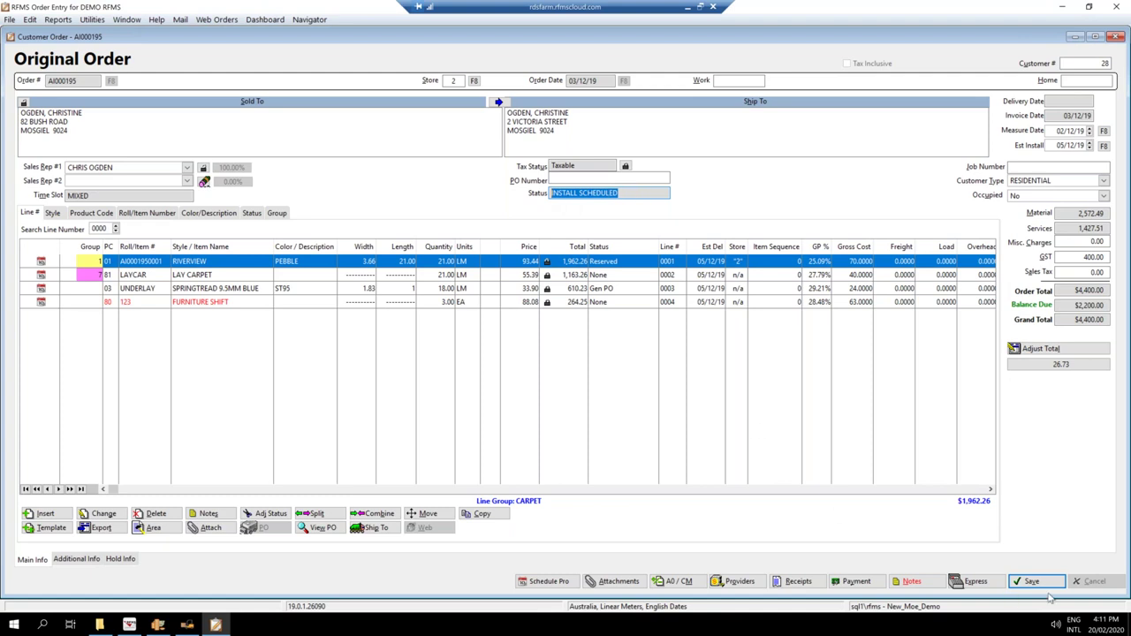
left_click(1034, 581)
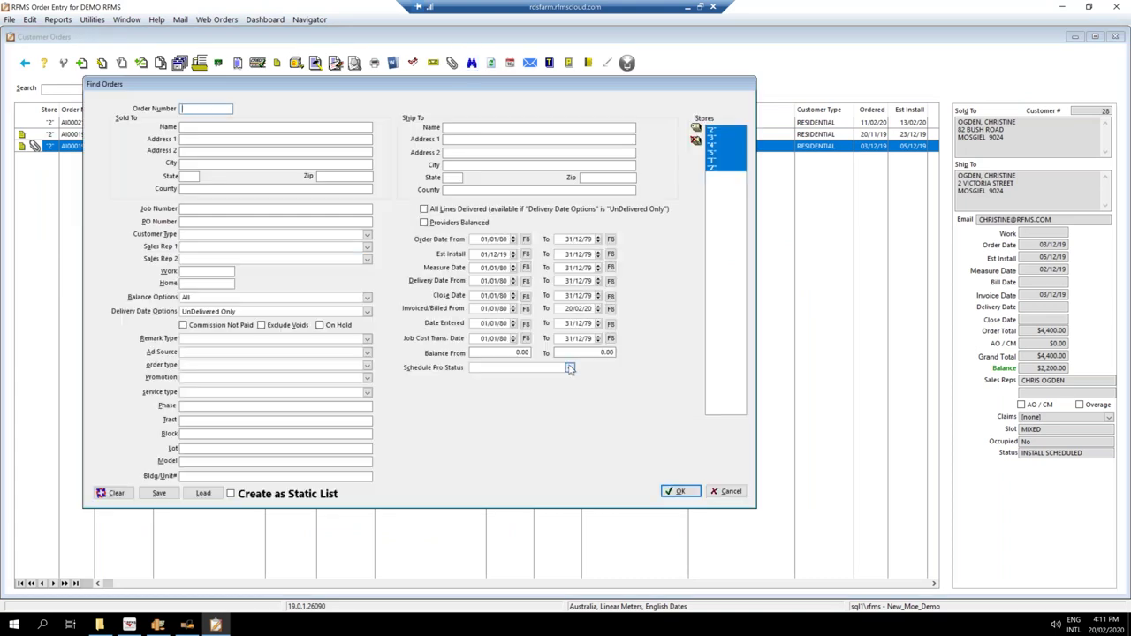
Step: Clear the Schedule Pro status, reset Est Install from 01/01/80 and Invoiced/Billed to 31/12/79, and search
left_click(568, 368)
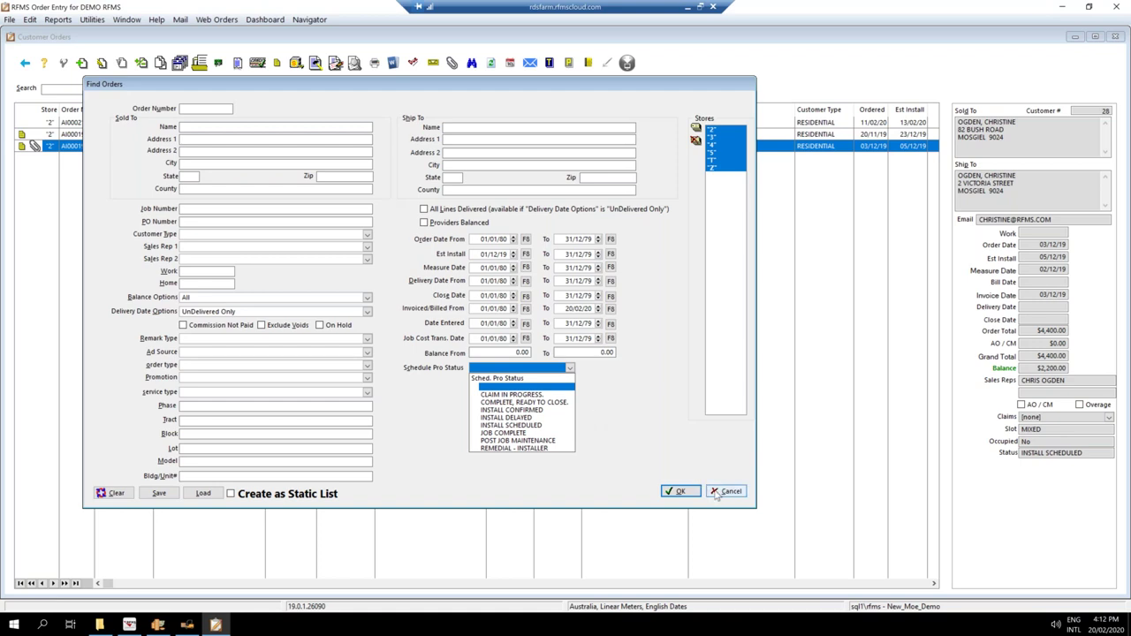
left_click(608, 413)
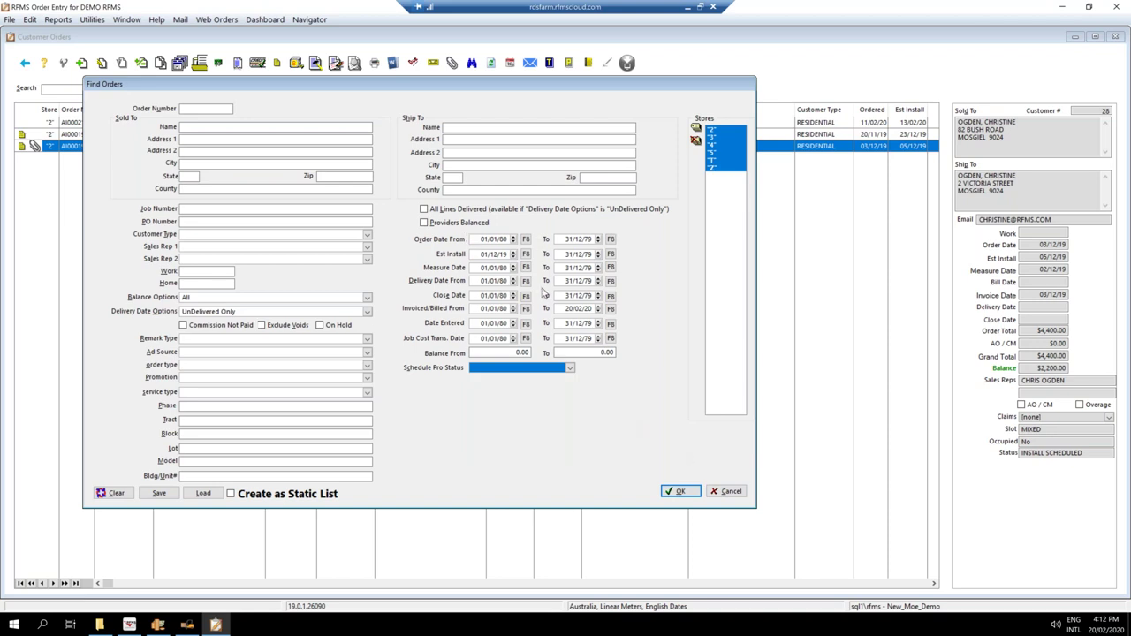
left_click(482, 254)
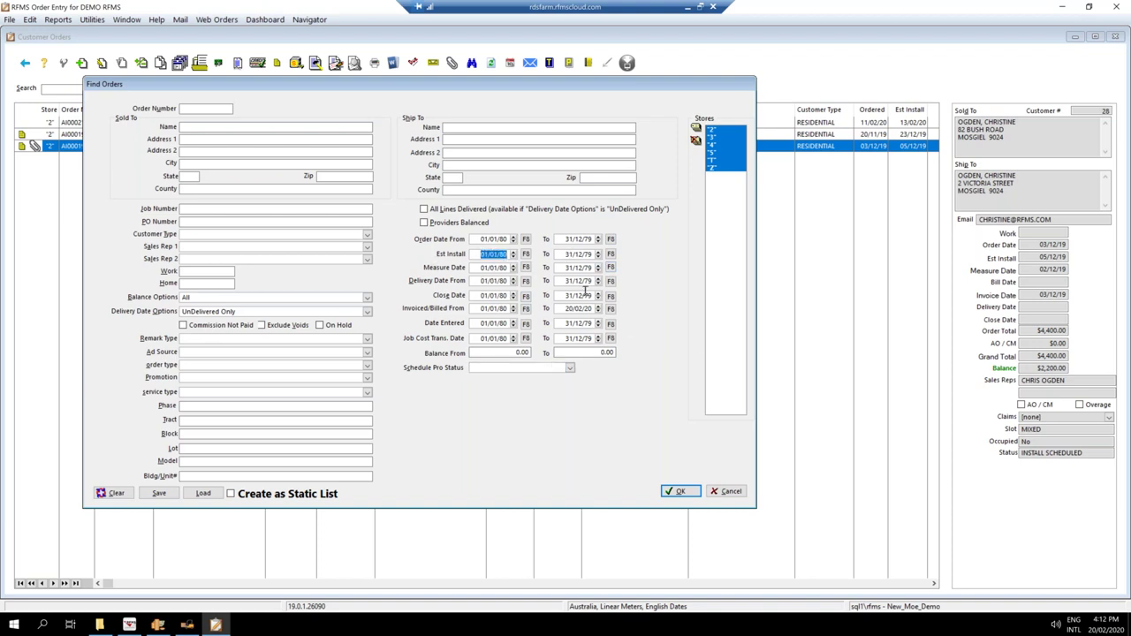
left_click(612, 308)
left_click(685, 497)
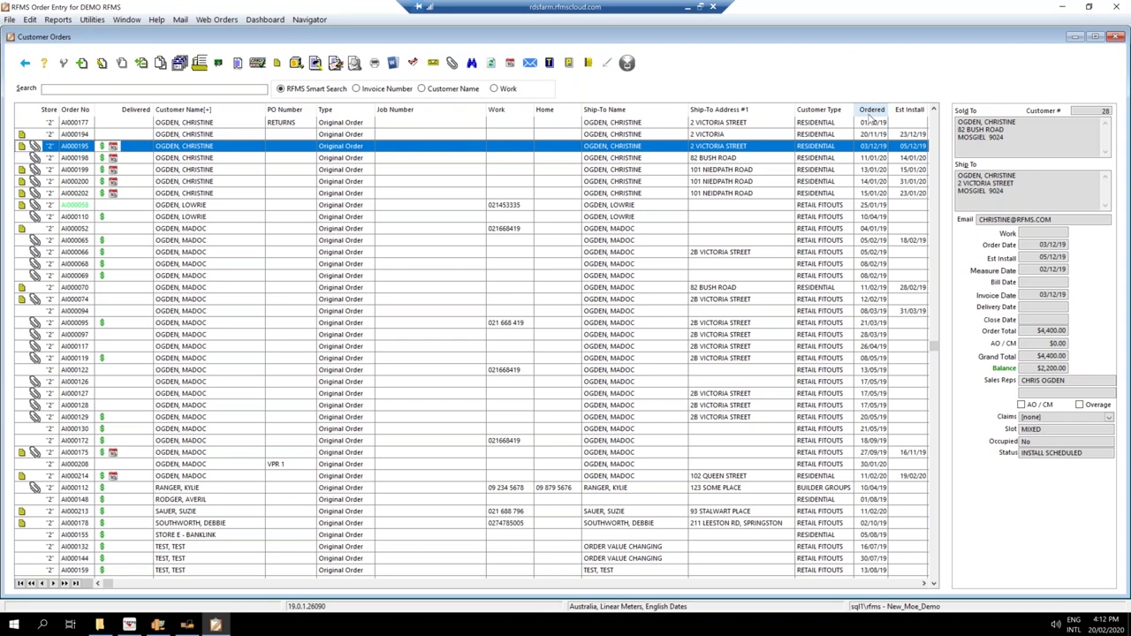
Step: Sort the orders by Ordered date with the oldest 2014 orders at the top
left_click(871, 111)
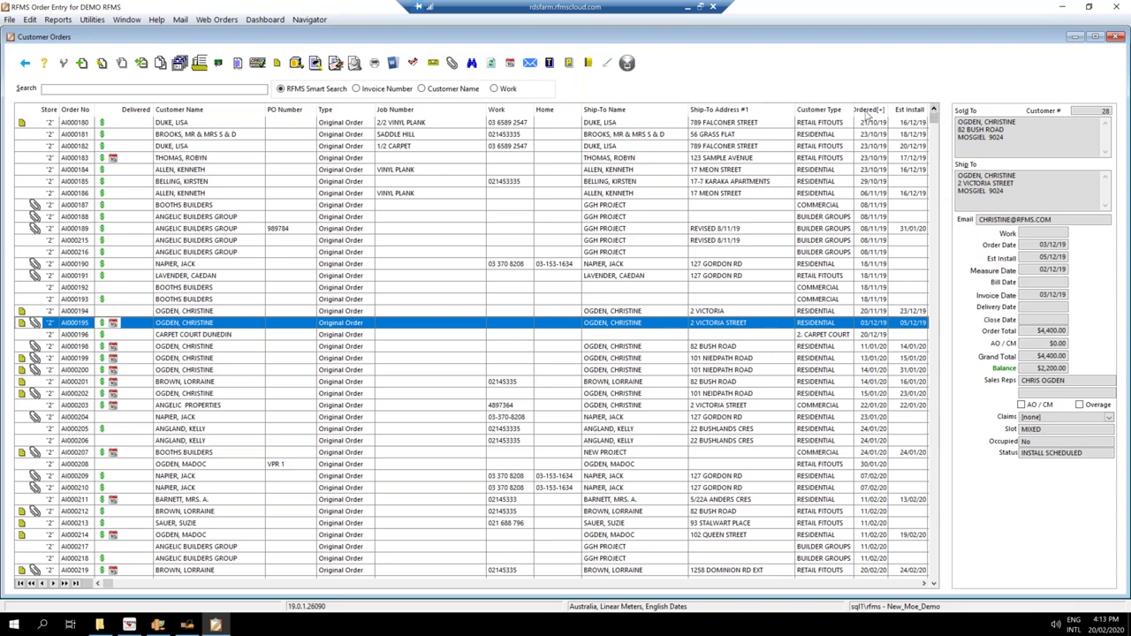
left_click(870, 111)
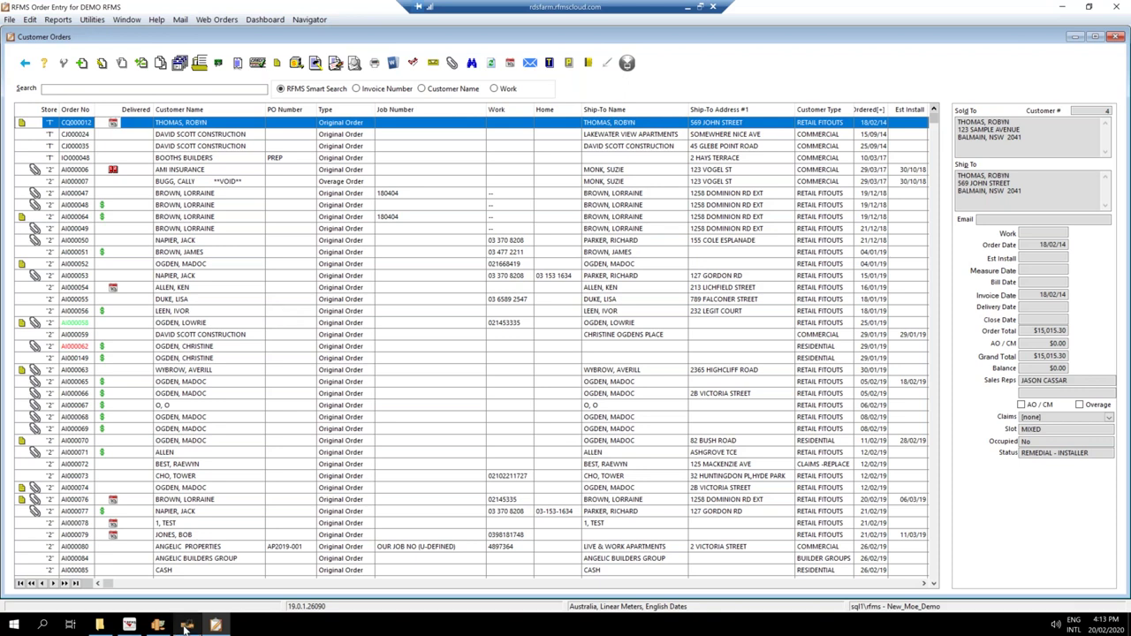
mouse_move(187, 627)
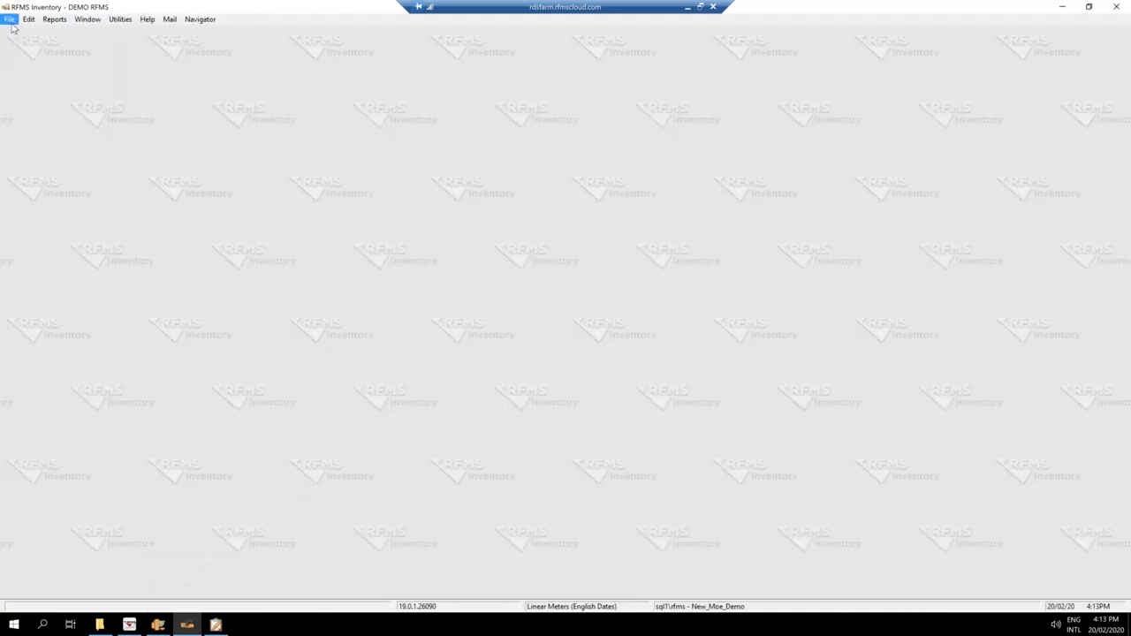
Step: Open Roll Inventory from the File menu in RFMS Inventory
left_click(10, 20)
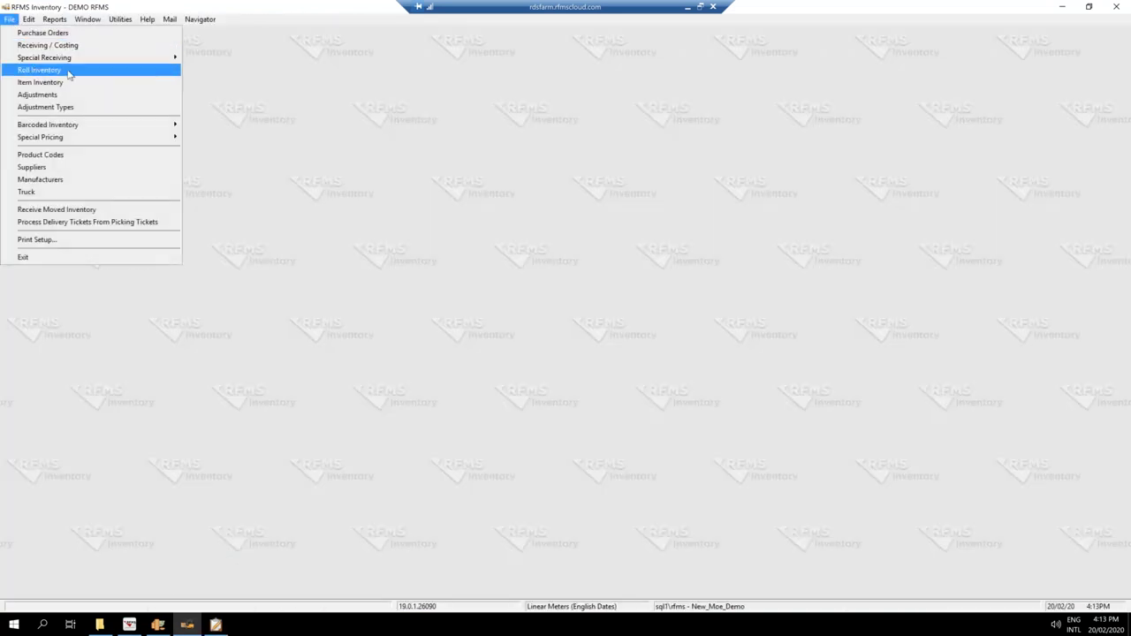
left_click(173, 108)
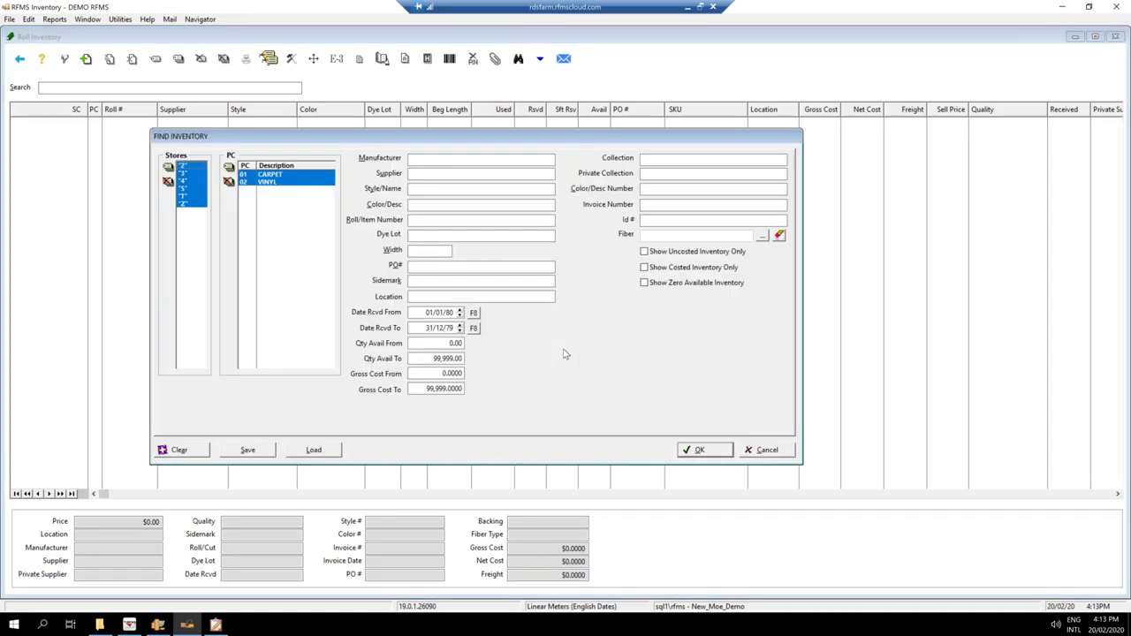
Step: Search roll inventory for available quantity between 0.01 and 1.90
left_click(452, 347)
type("0.01")
key("Tab")
type("1.9")
key("Tab")
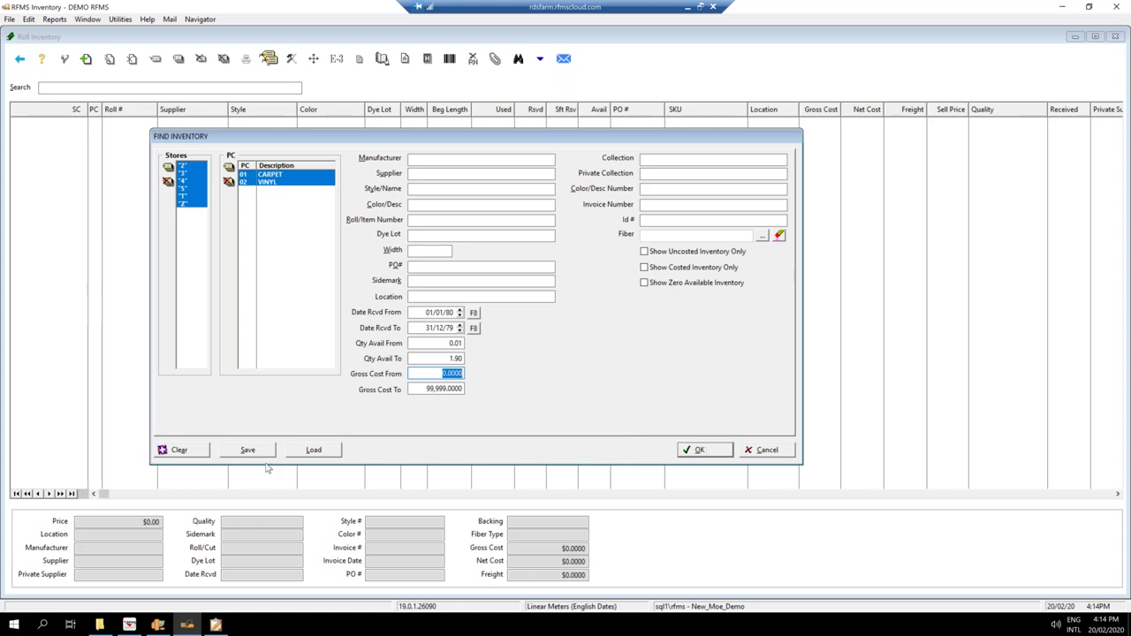
left_click(690, 450)
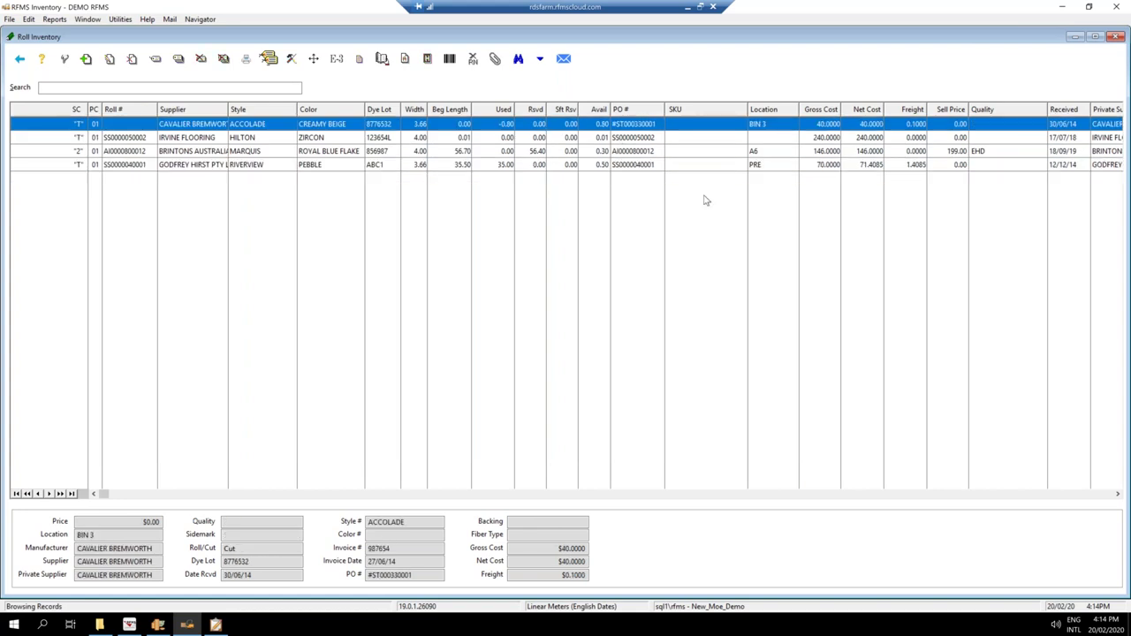
Step: Step through the rolls and show the Brintons Marquis roll's details: location A6, gross cost $146.0000
left_click(606, 138)
key("Down")
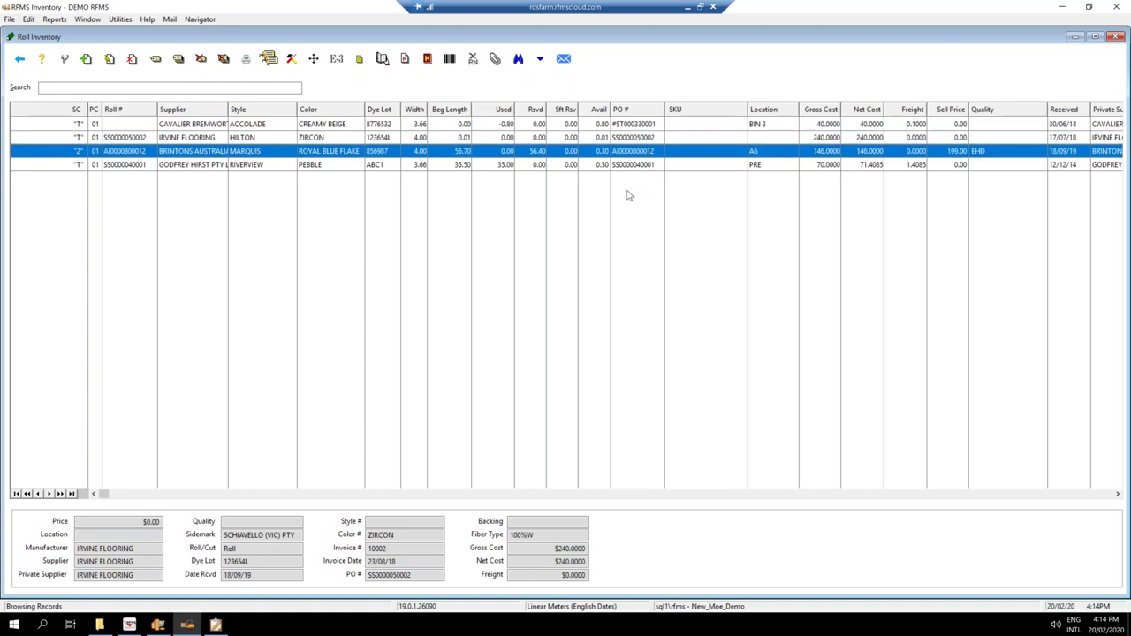
key("Down")
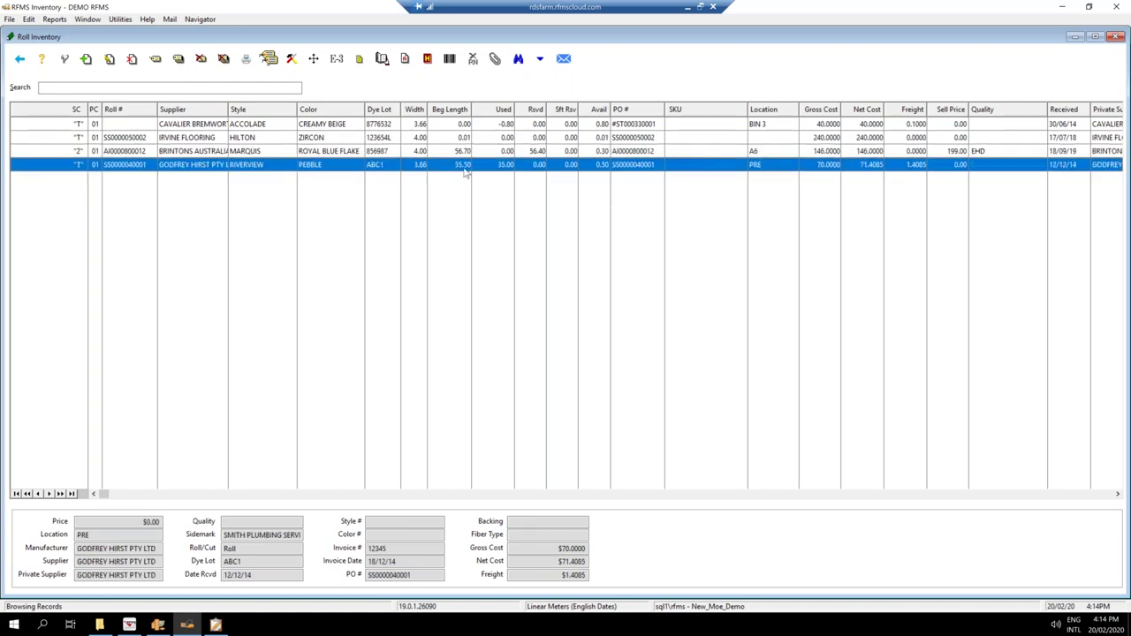
left_click(422, 154)
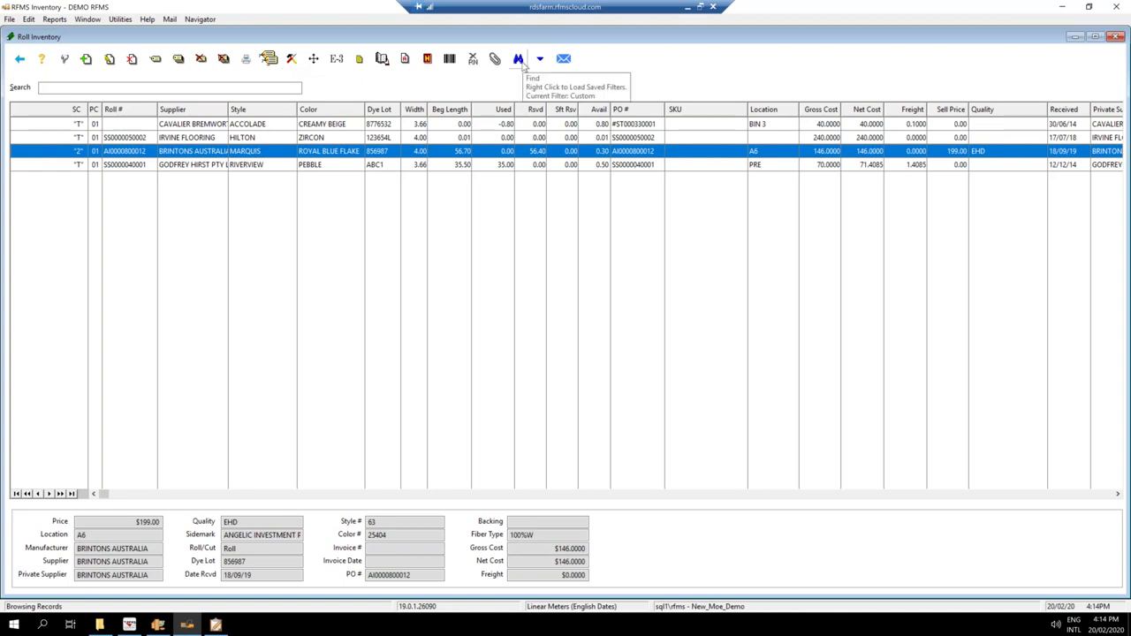
Step: Search roll inventory again for available quantity between 2.00 and 5.00
left_click(519, 59)
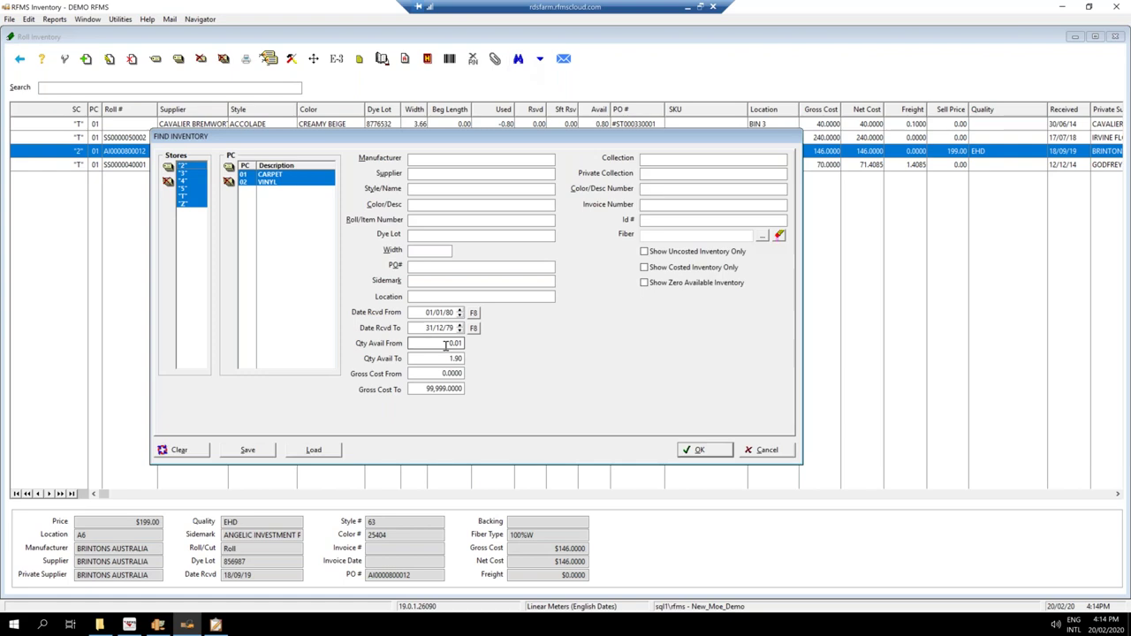
left_click_drag(436, 342, 497, 342)
type("2")
key("Tab")
type("5")
key("Tab")
left_click(698, 450)
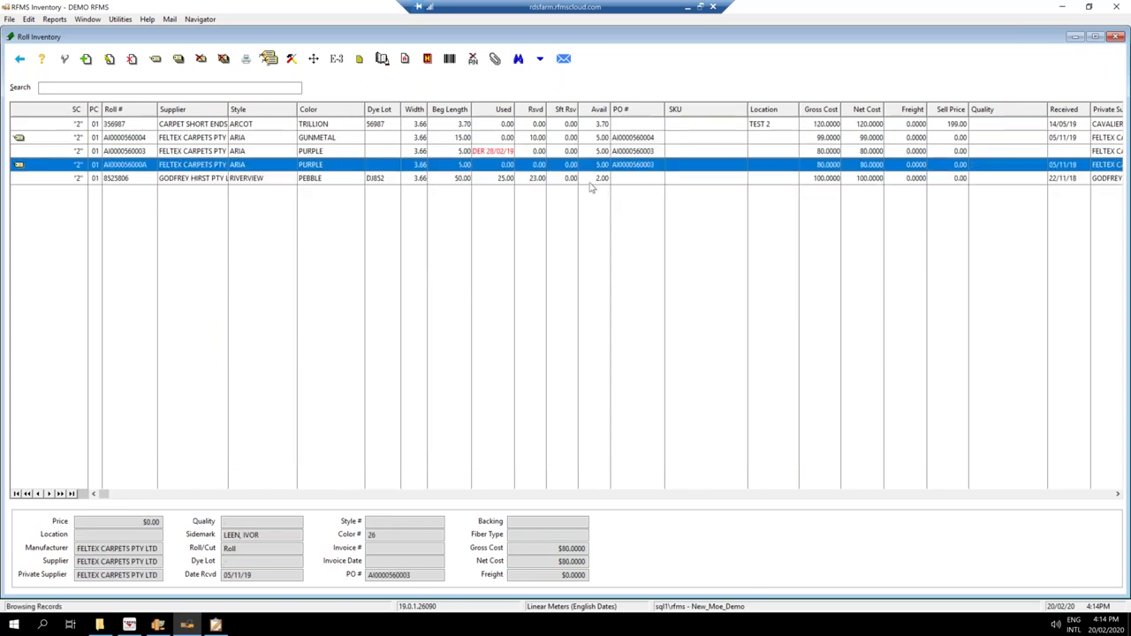
Step: Review the Godfrey Hirst Riverview Pebble roll's details, briefly comparing the purple Aria roll
left_click(590, 182)
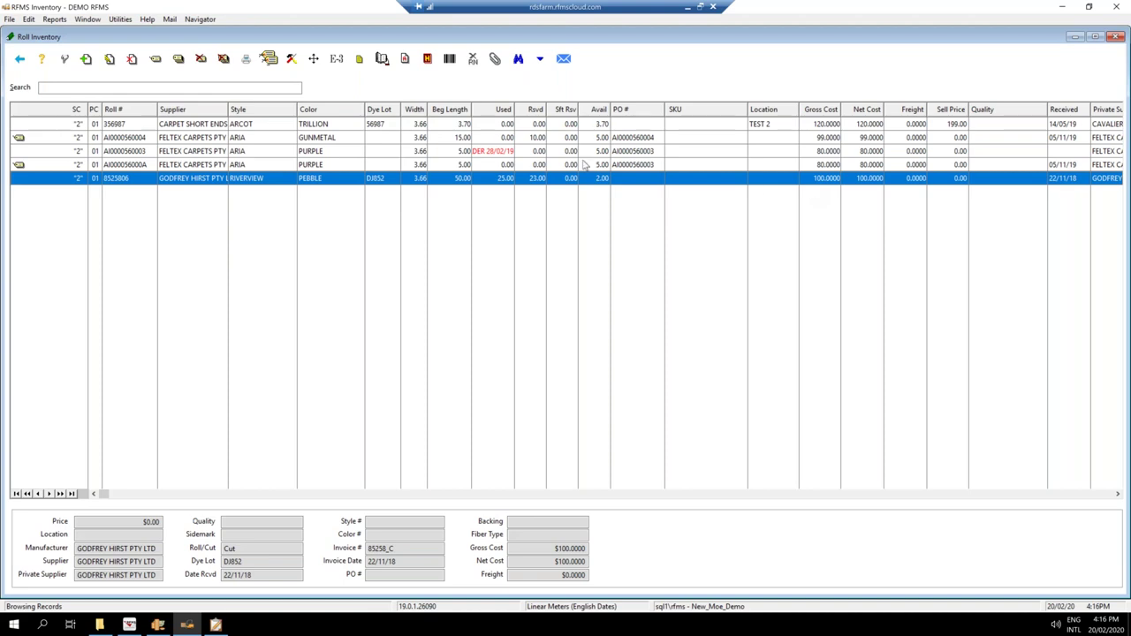
key("Up")
key("Down")
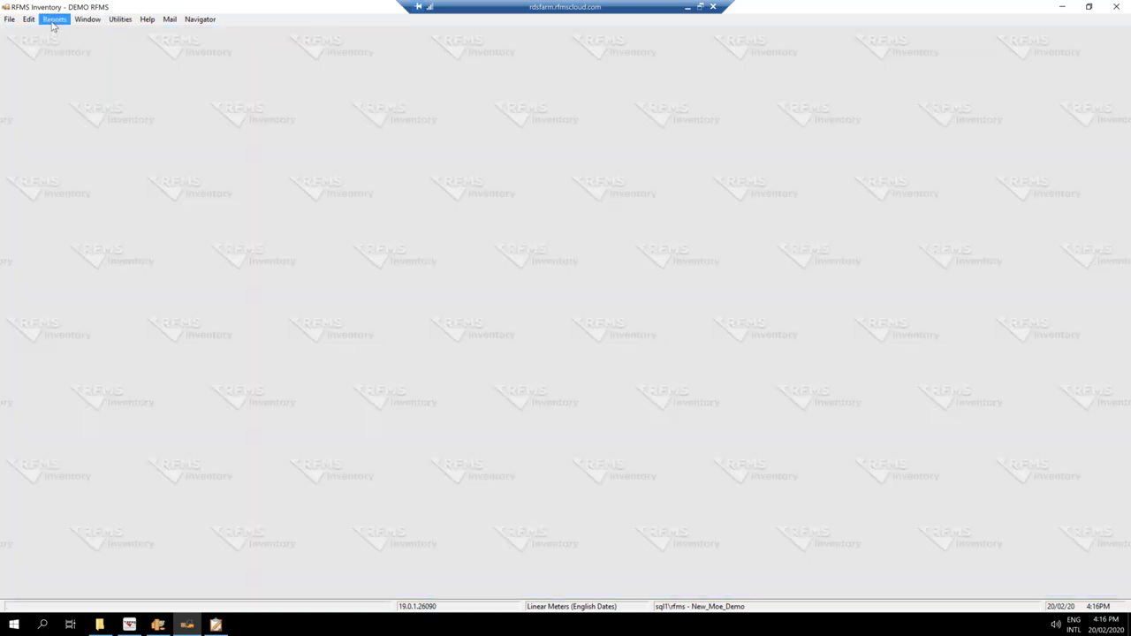
Step: Open Roll Inventory and list every roll with a % wildcard search
left_click(52, 25)
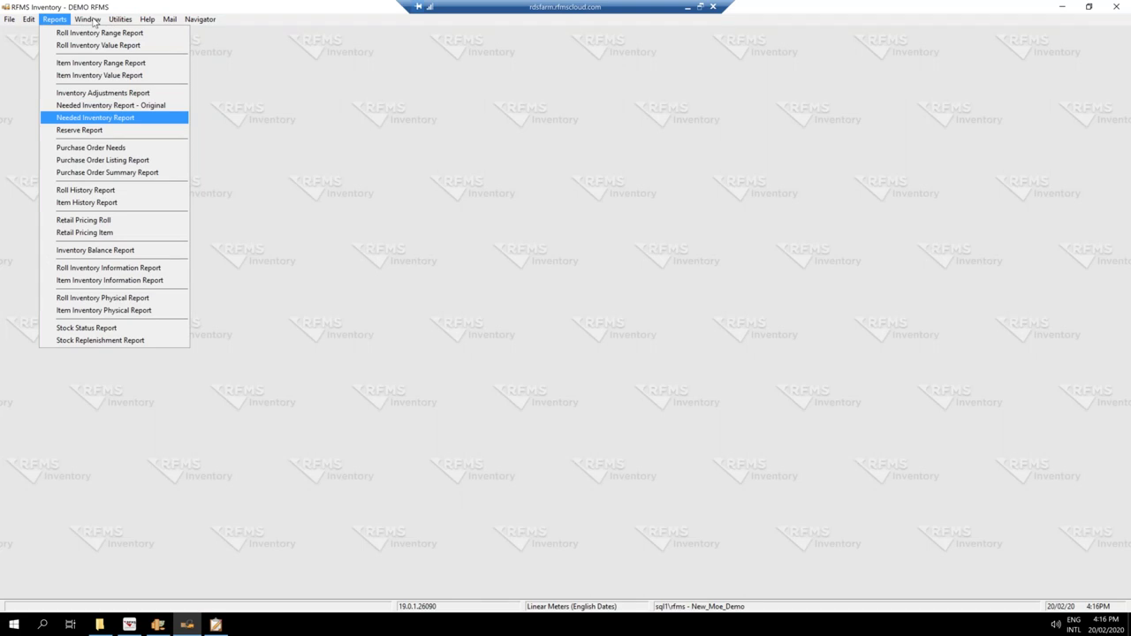
left_click(33, 91)
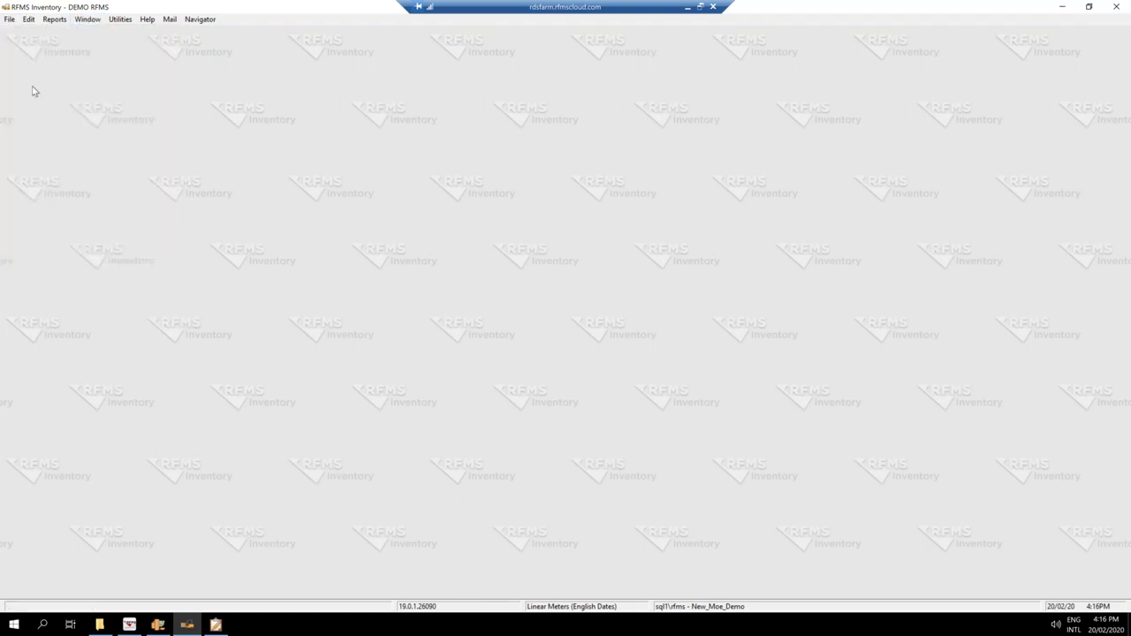
left_click(8, 19)
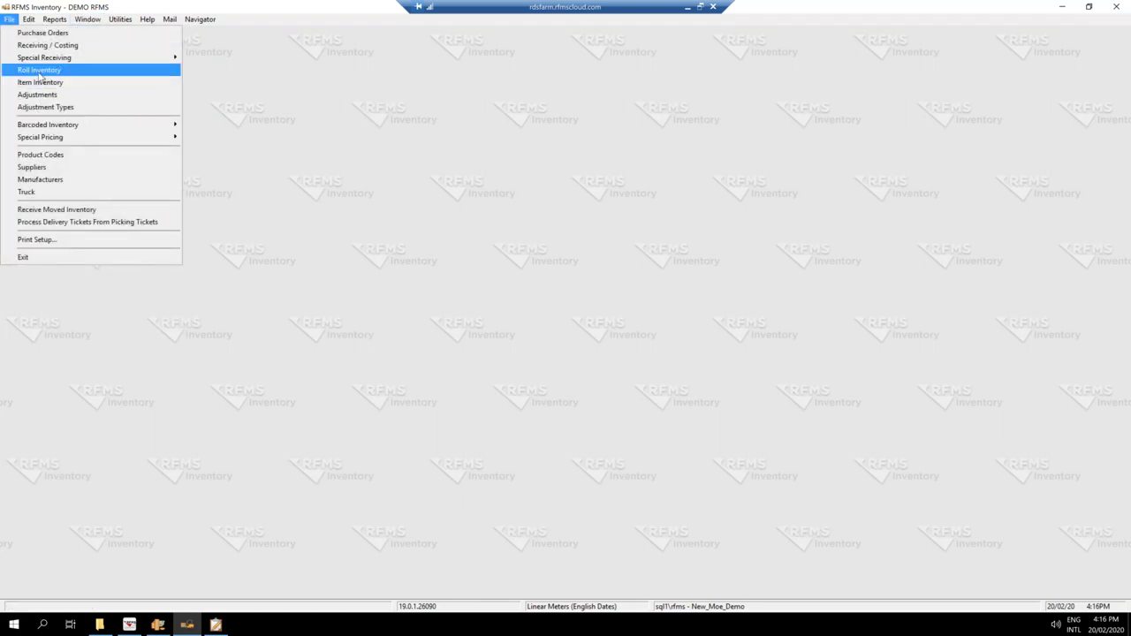
left_click(38, 70)
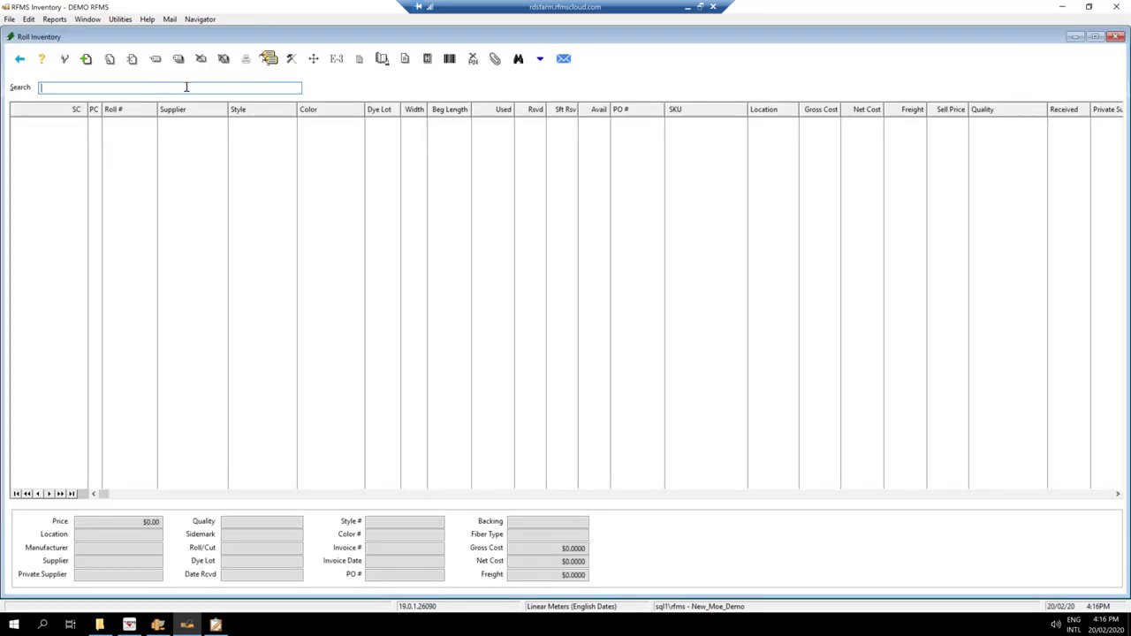
type("%")
key("Return")
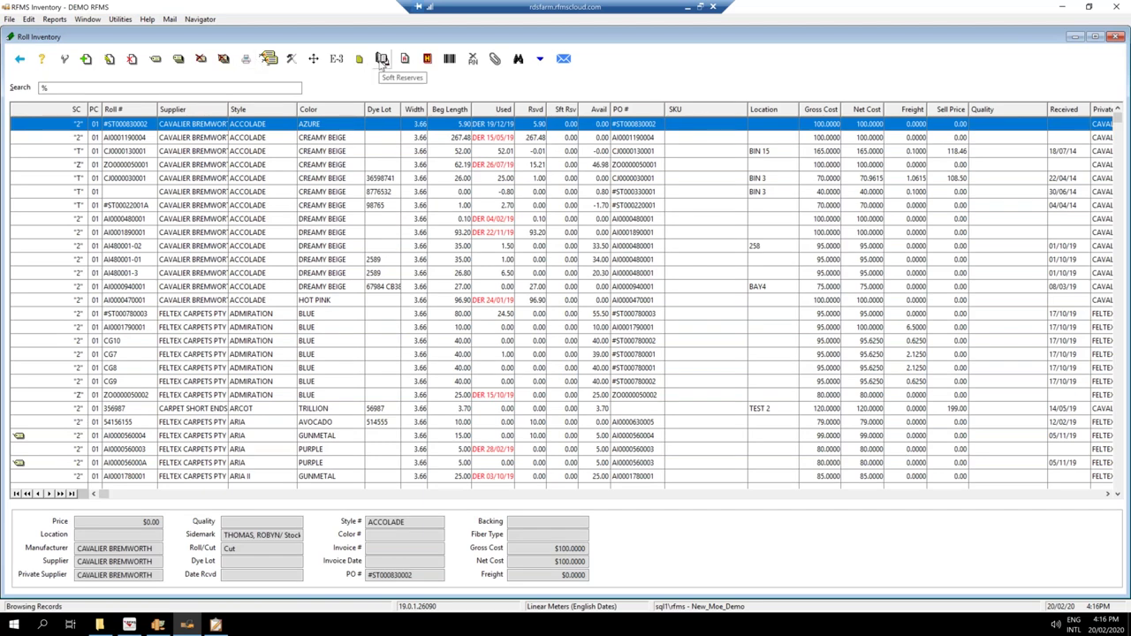
Step: Confirm roll #ST000830002 has no soft reserves (0.00), then select roll AI480001-3 in Dreamy Beige
left_click(381, 59)
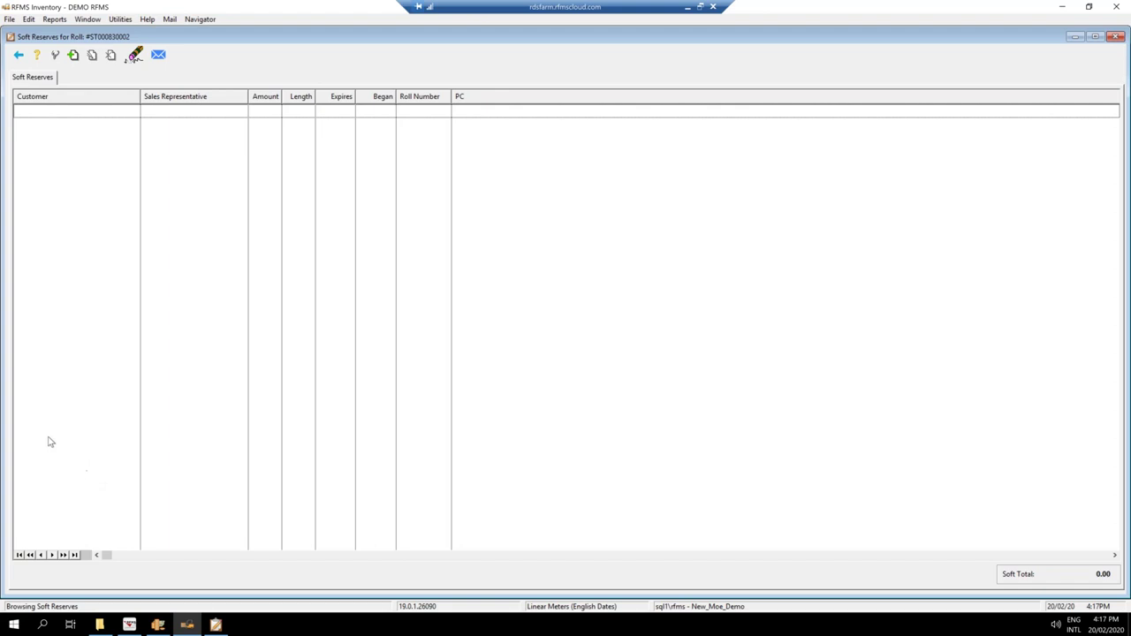
left_click(19, 56)
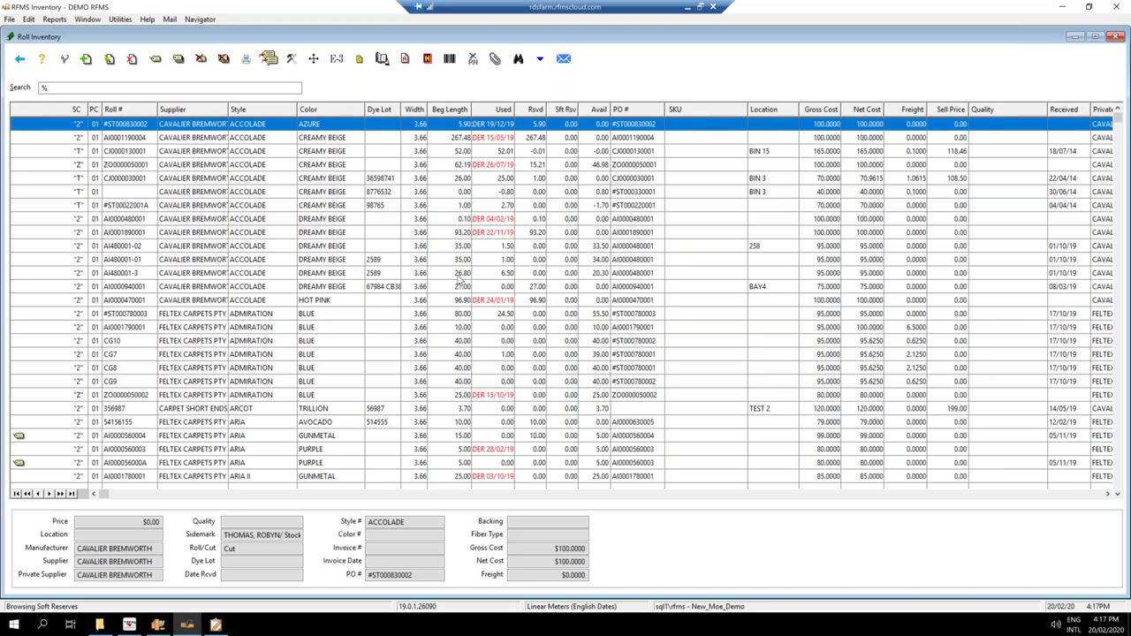
left_click(459, 274)
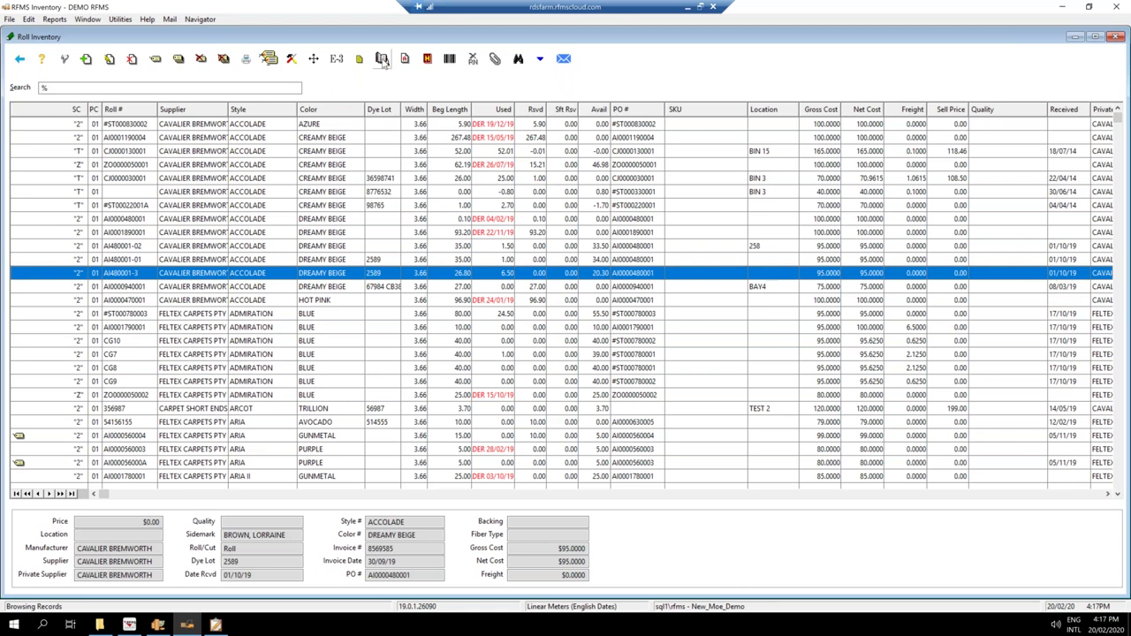
Step: Add a 15.00 soft reserve on roll AI480001-3 for the customer, leaving 5.30 available
left_click(382, 59)
key("Insert")
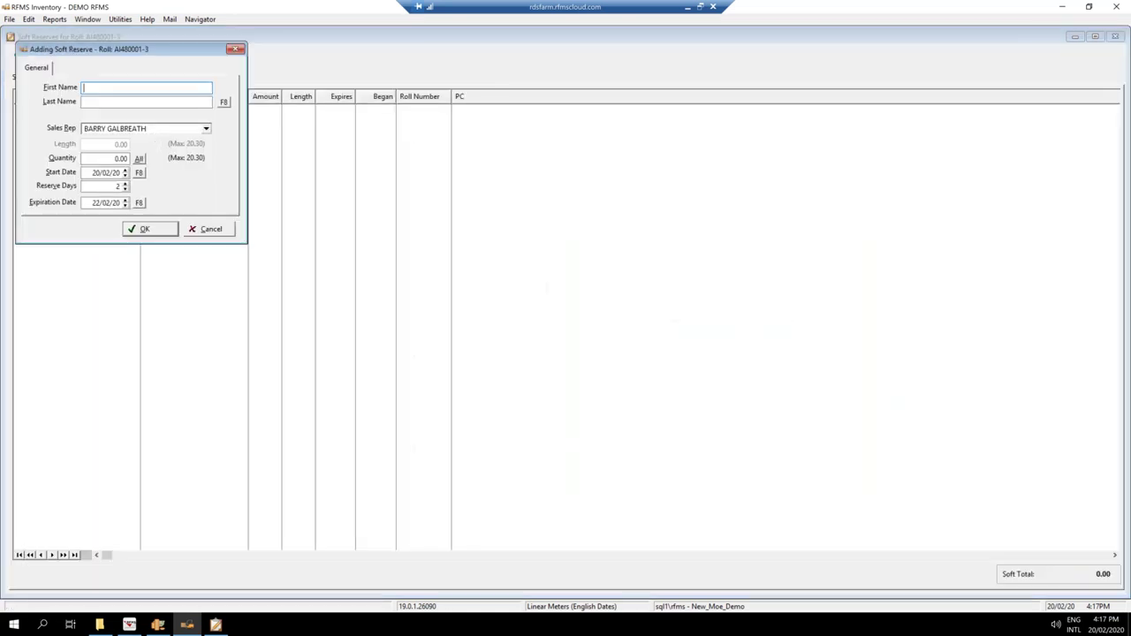
key("Tab")
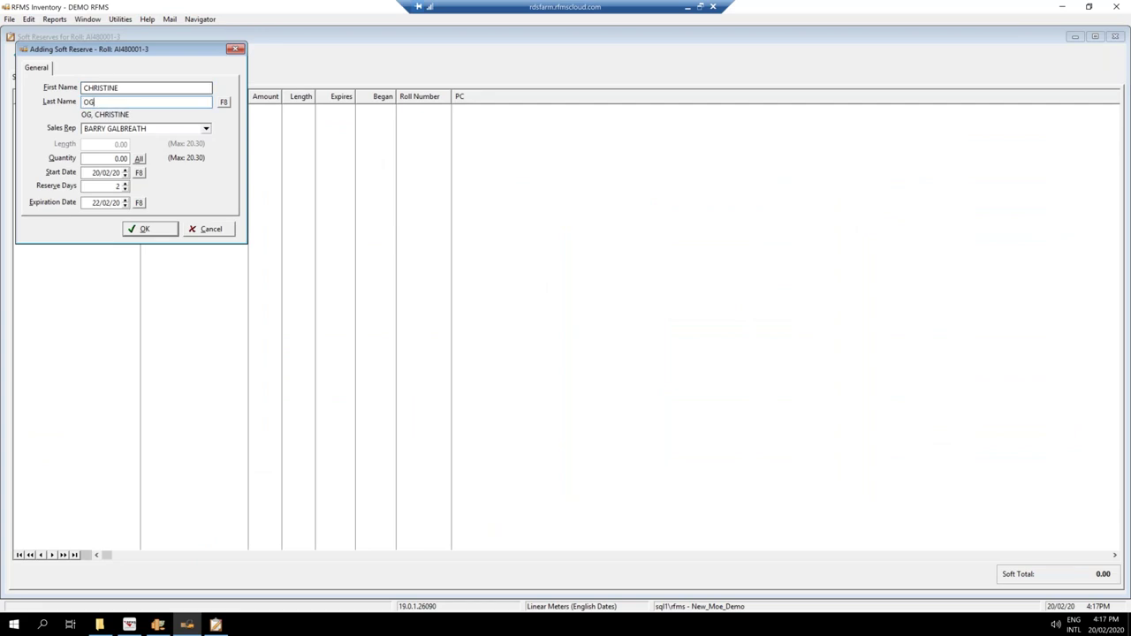
double_click(100, 158)
type("15")
key("Tab")
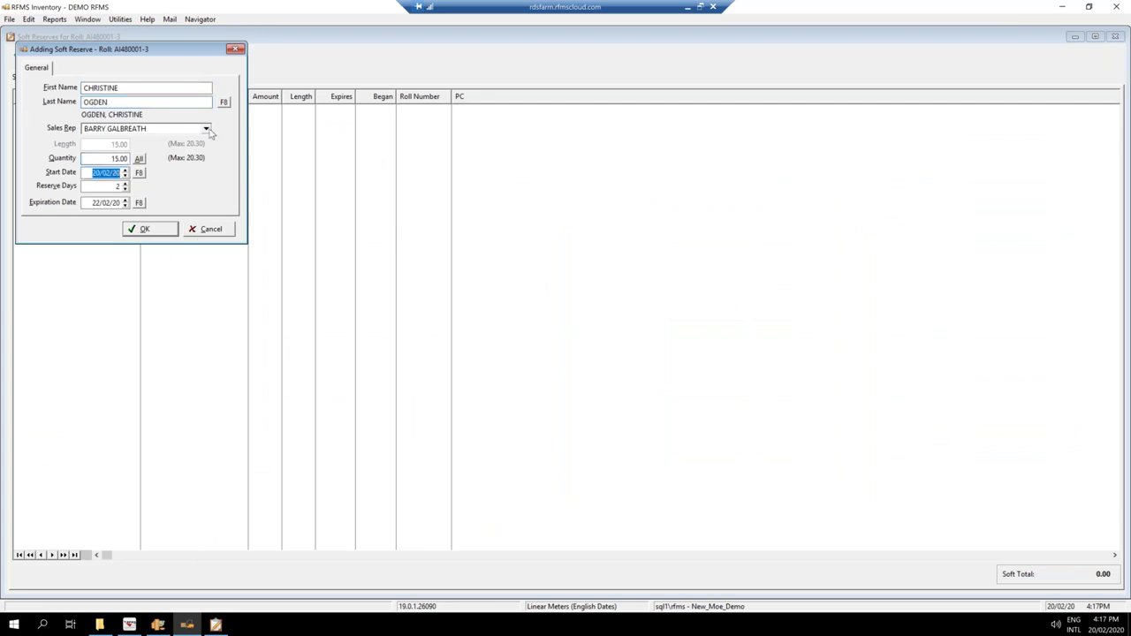
left_click(158, 230)
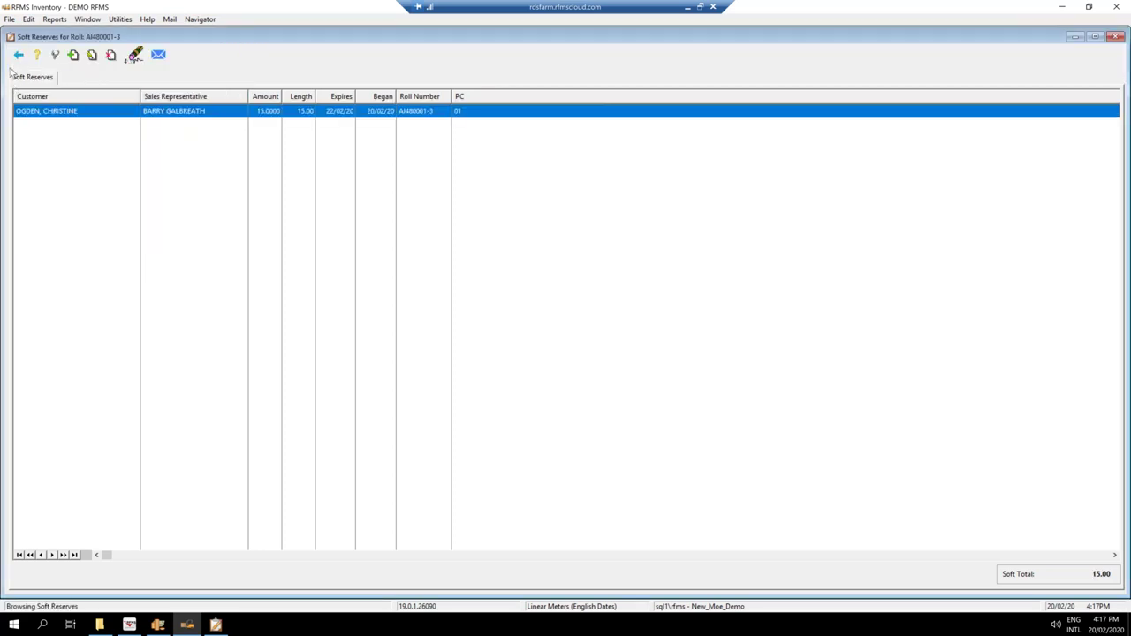
key("Escape")
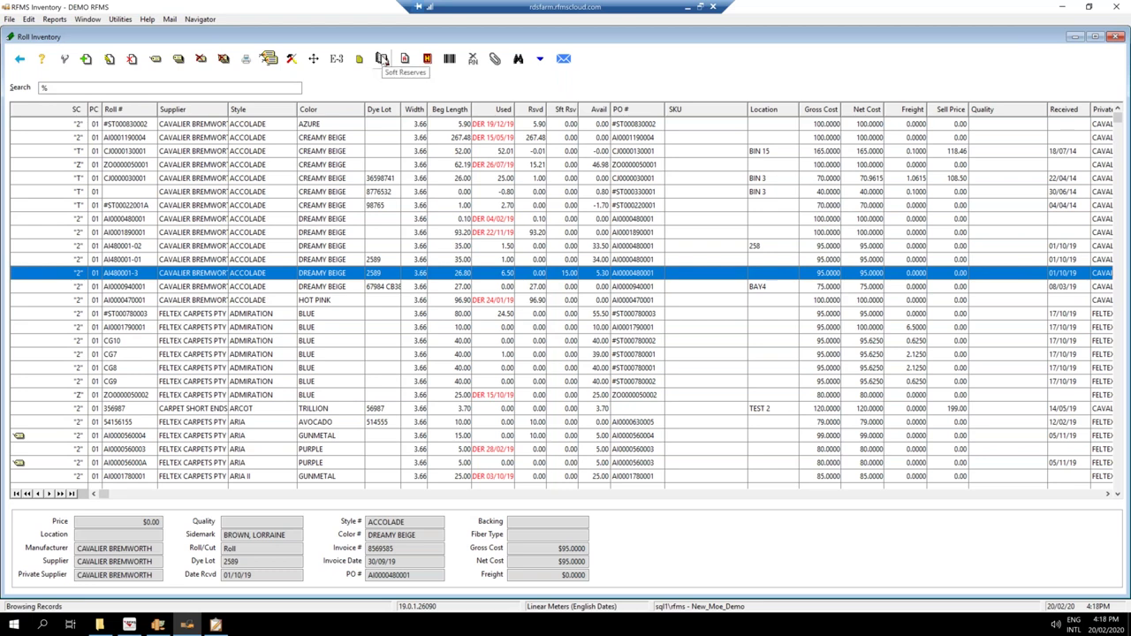
left_click(56, 20)
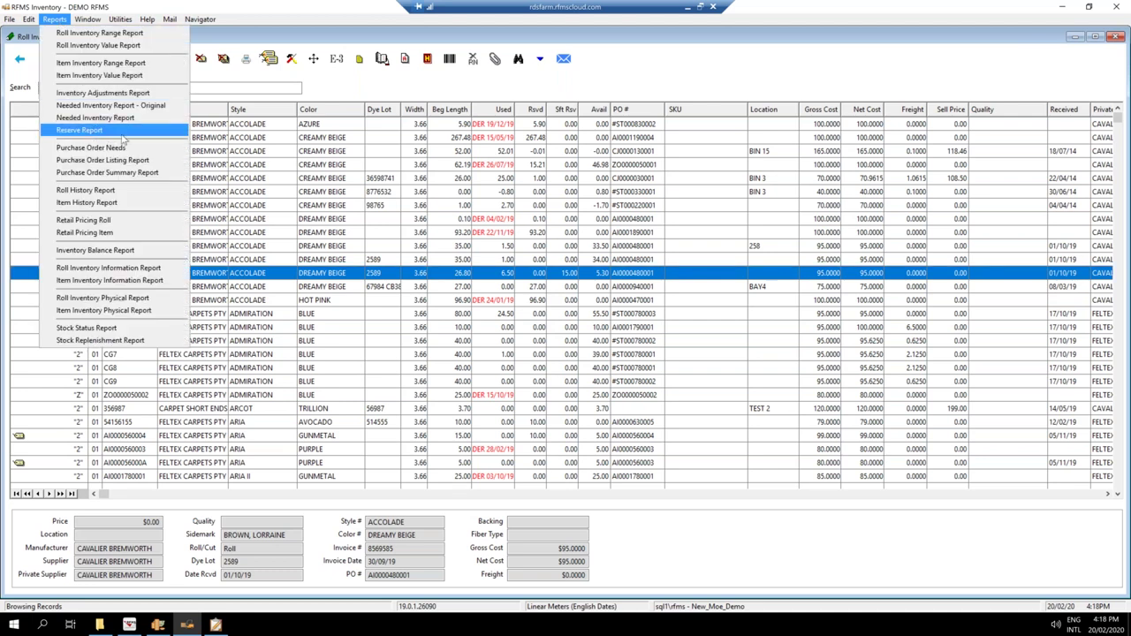
Step: Preview the Reserve Report for both items and rolls at page width, then close it
left_click(79, 130)
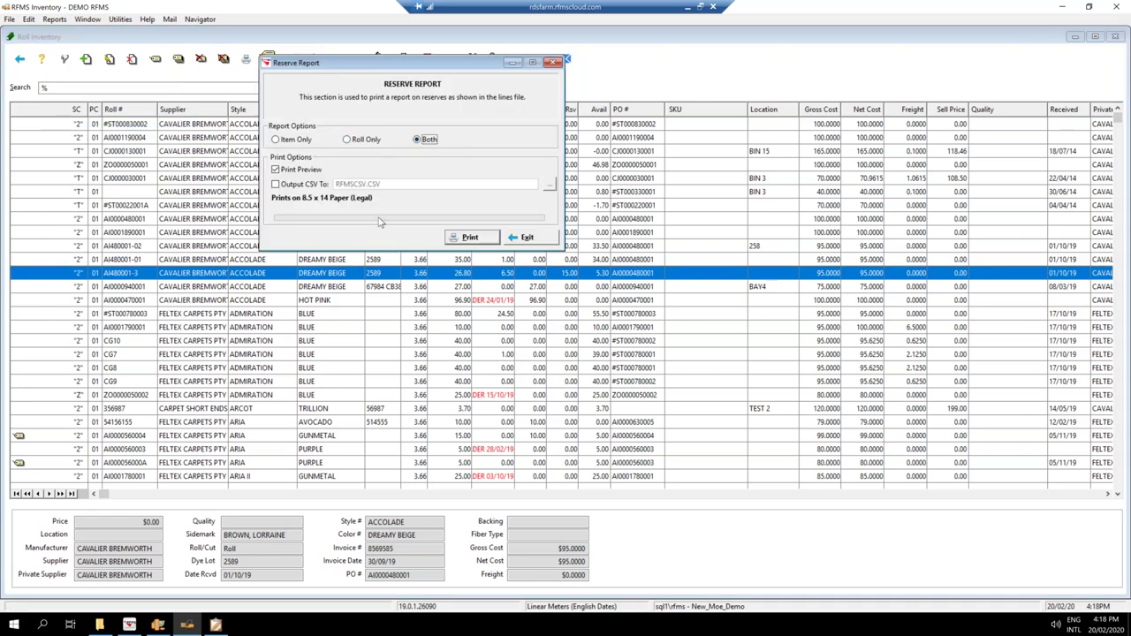
left_click(471, 239)
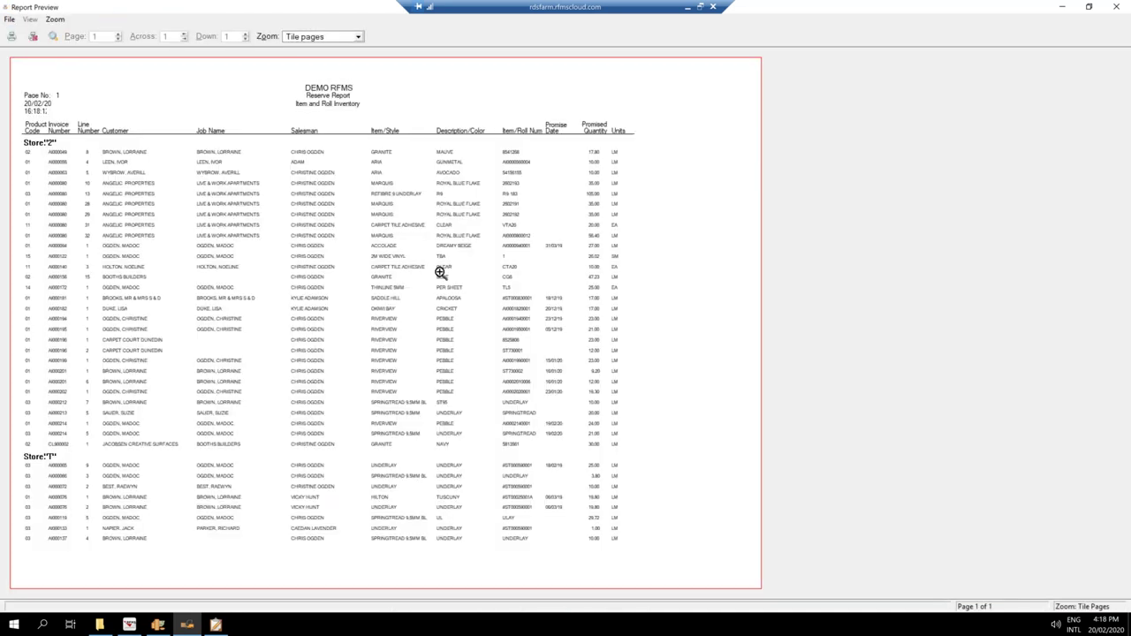
left_click(440, 272)
scroll(440, 272, "up", 2)
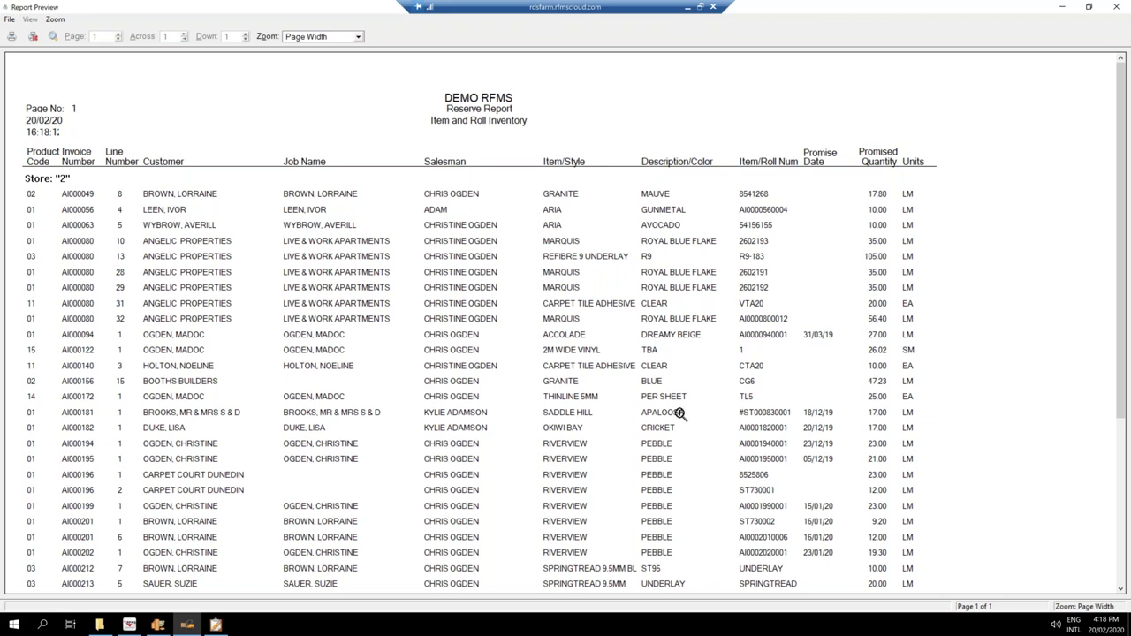
scroll(678, 413, "down", 1)
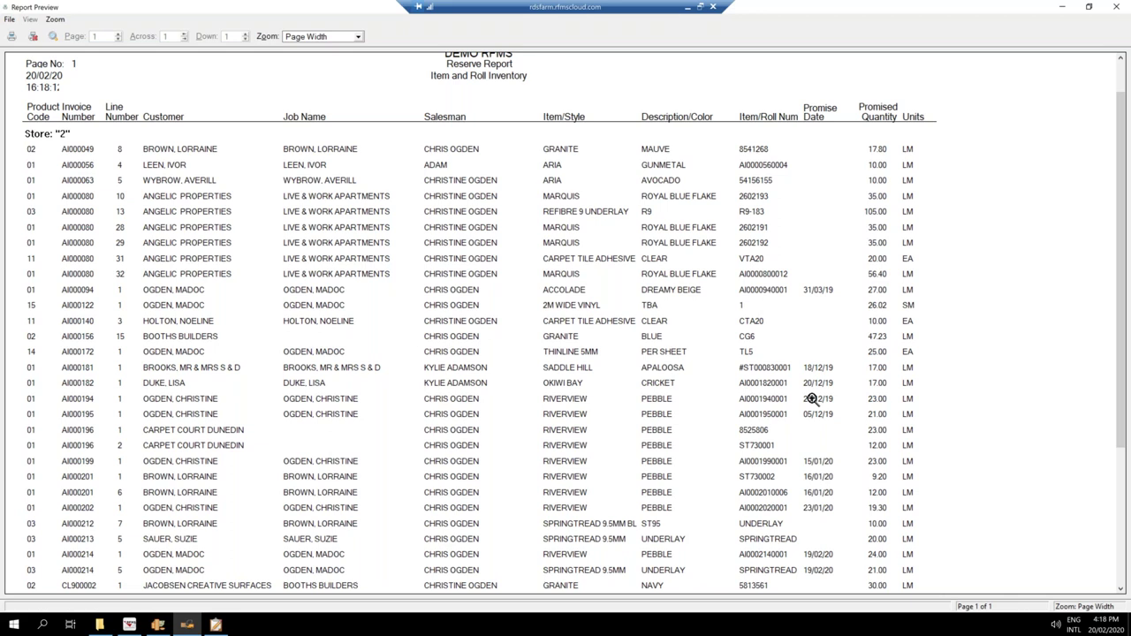
scroll(812, 399, "down", 2)
scroll(812, 398, "down", 4)
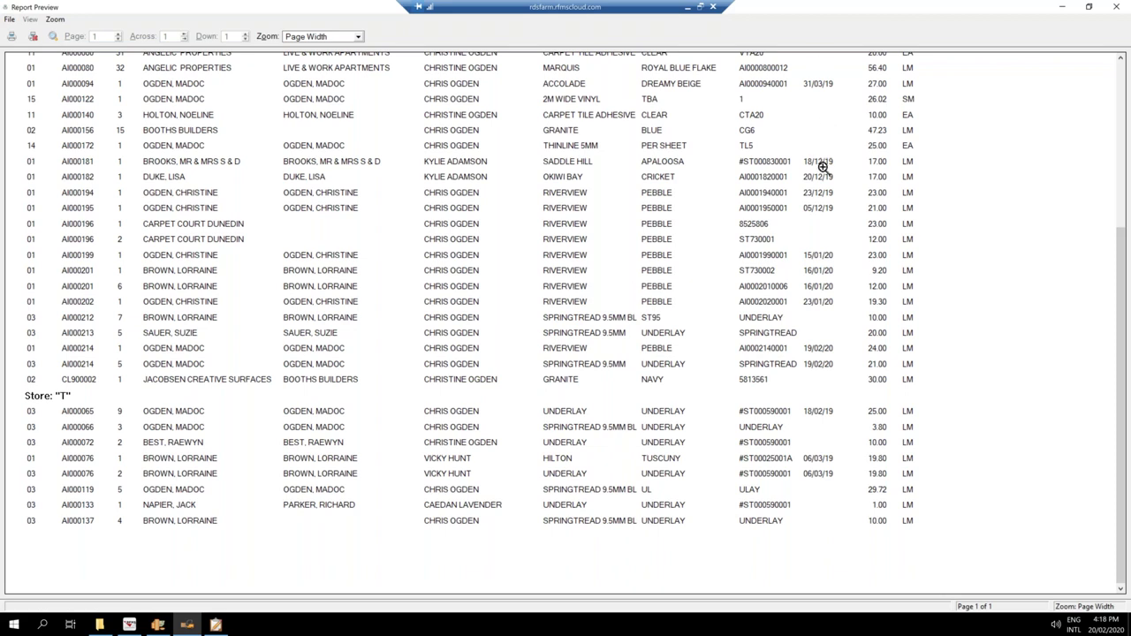
scroll(819, 164, "up", 1)
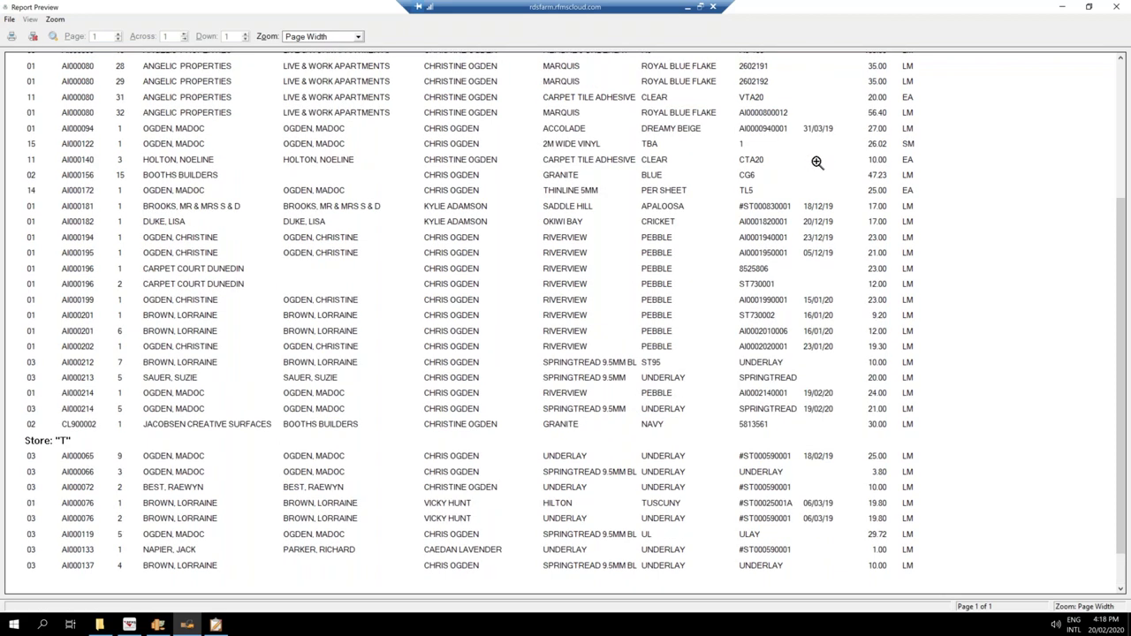
scroll(817, 163, "up", 5)
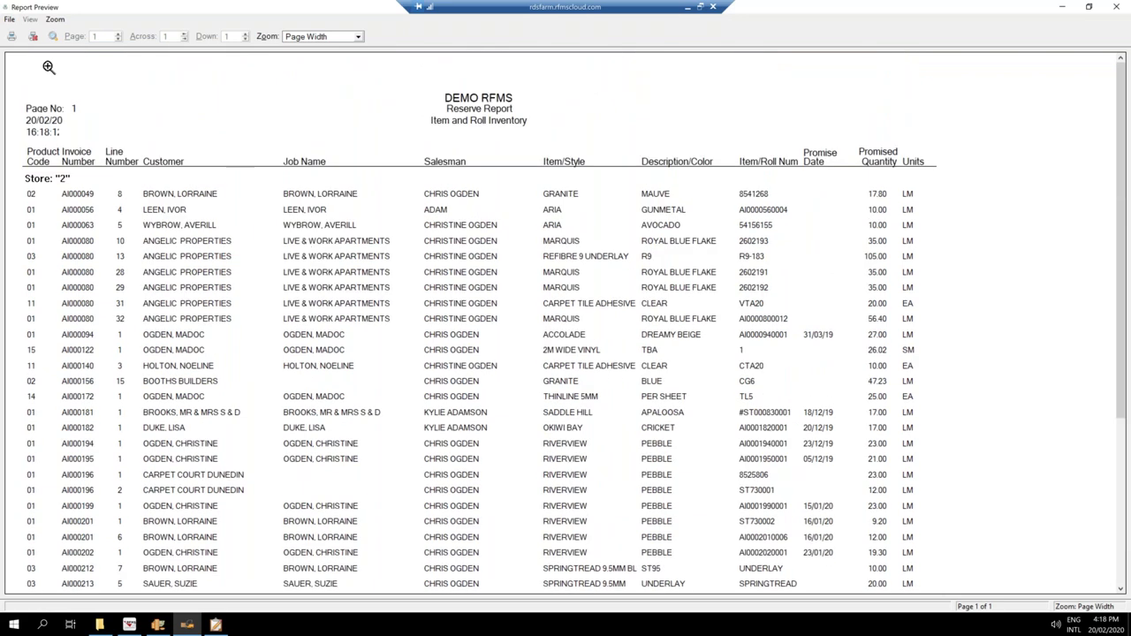
left_click(32, 36)
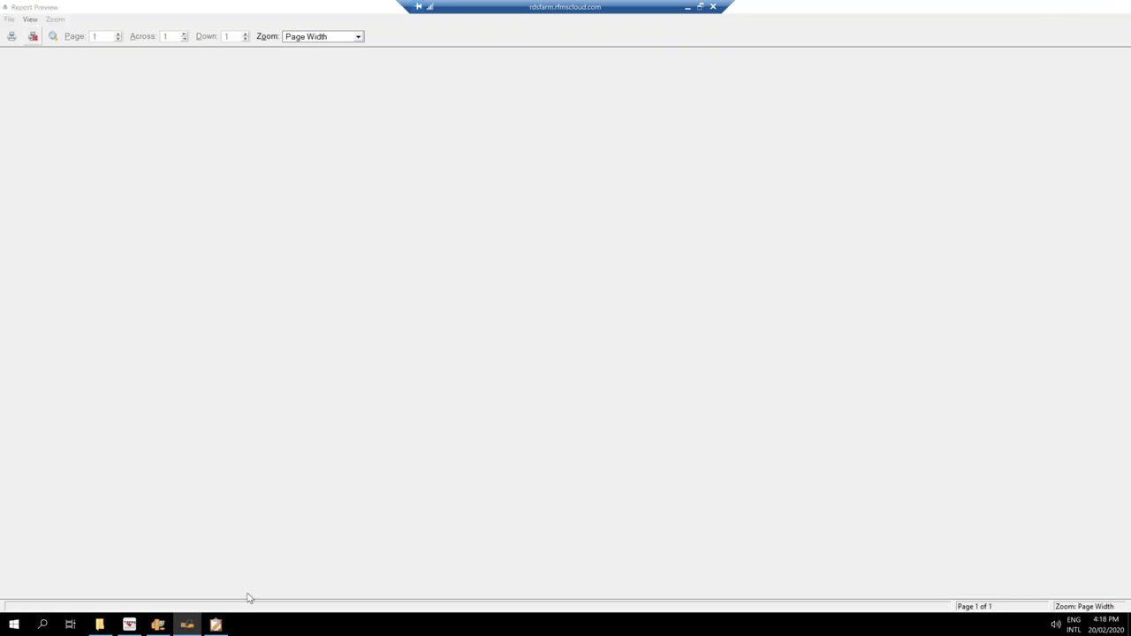
left_click(210, 627)
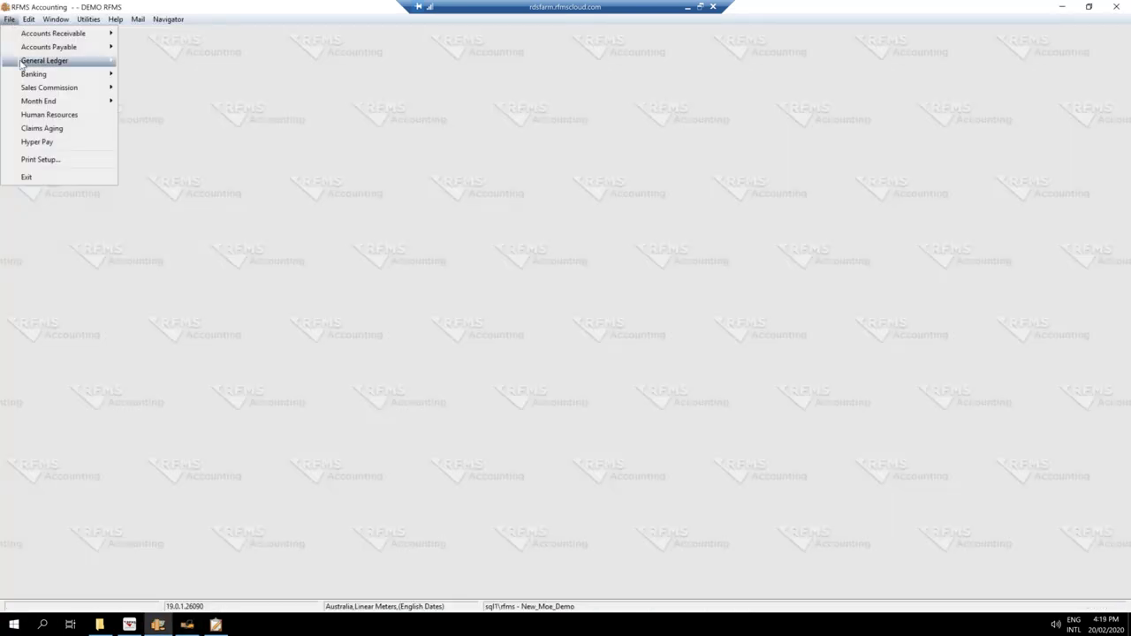
Step: Run the Payables To Inventory Comparison report for 01/04/19 to 31/12/20, mismatches only
mouse_move(27, 49)
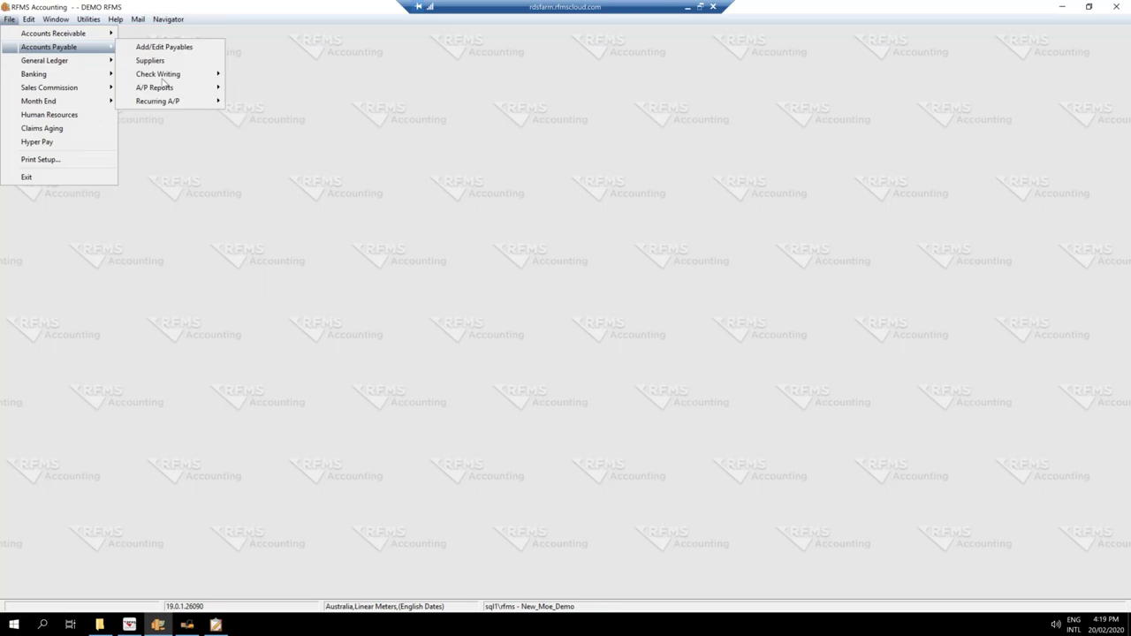
mouse_move(186, 86)
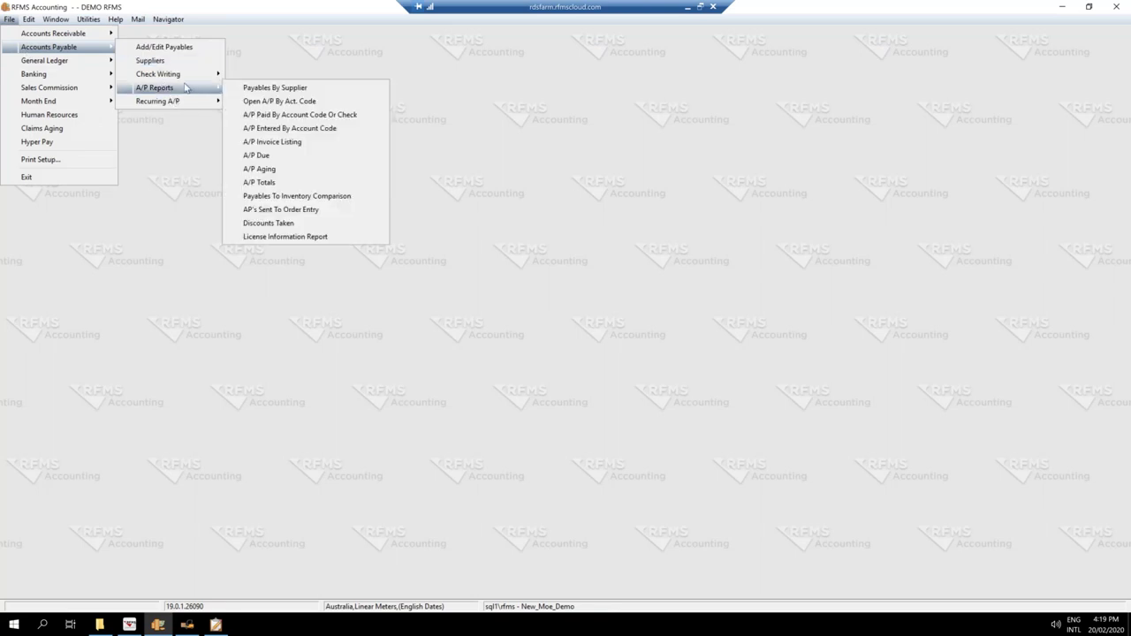
left_click(342, 203)
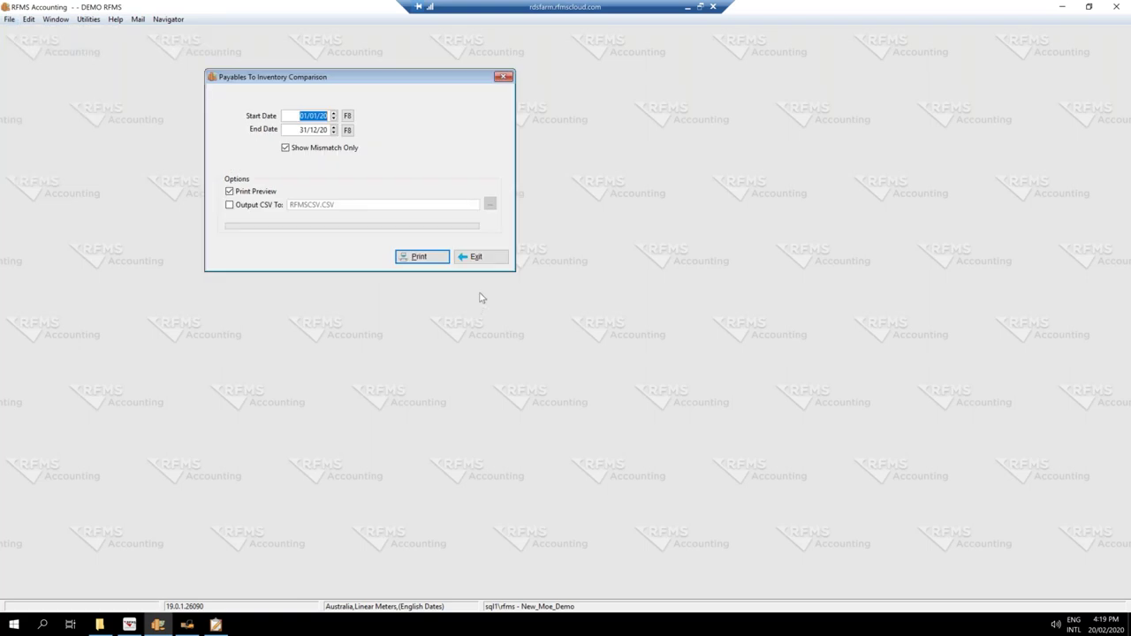
type("010419")
key("Tab")
key("Tab")
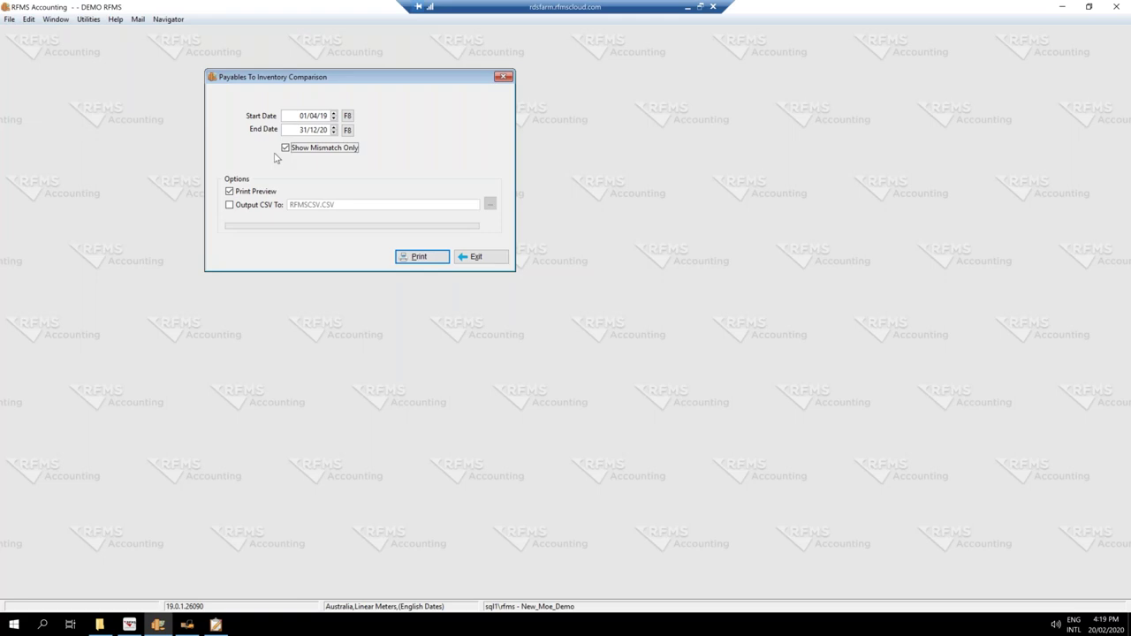
left_click(439, 260)
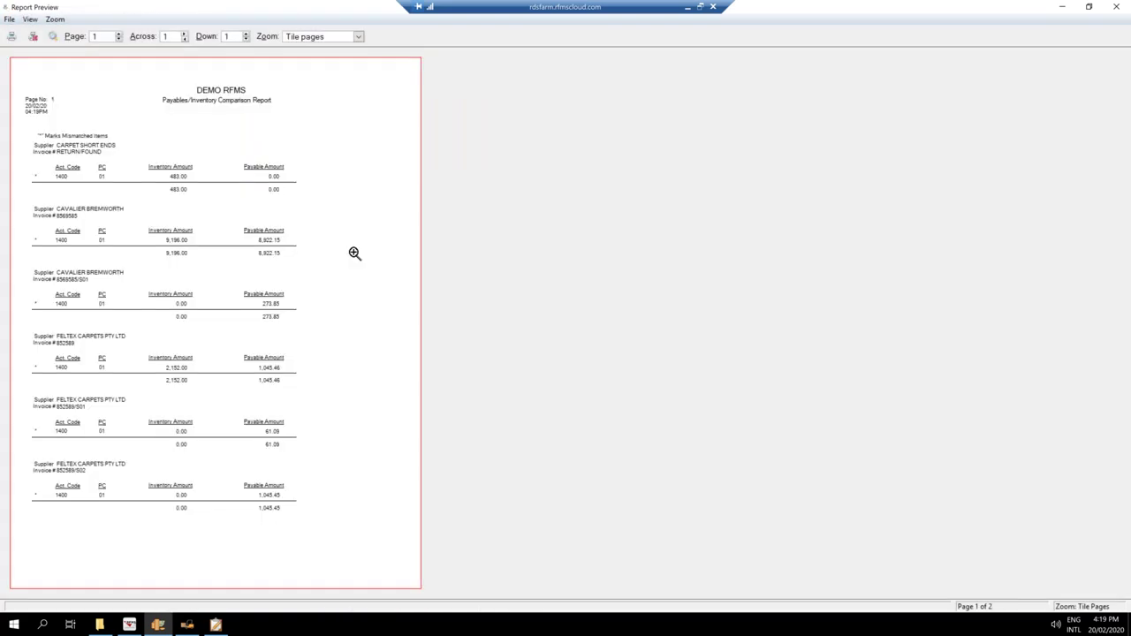
left_click(354, 253)
scroll(507, 292, "up", 5)
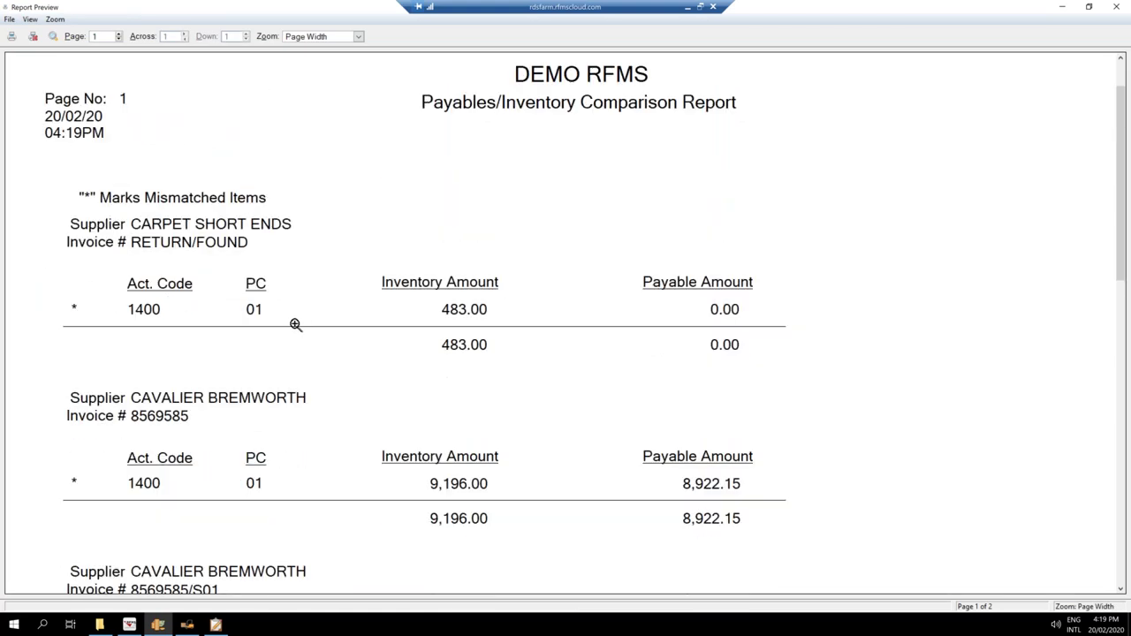
scroll(298, 320, "down", 1)
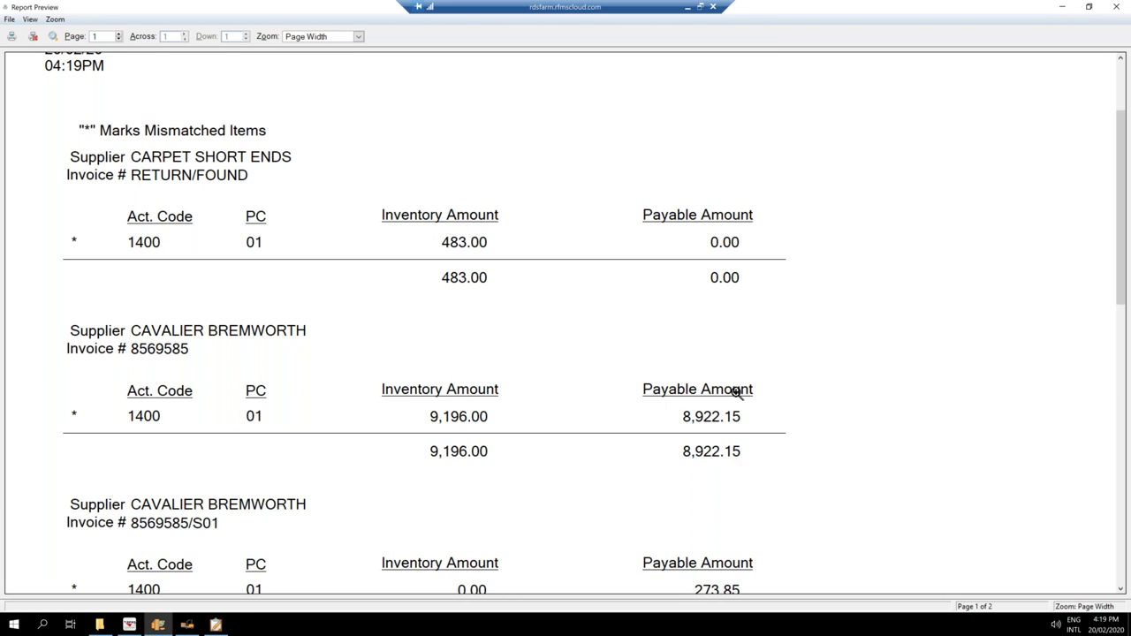
scroll(736, 392, "down", 3)
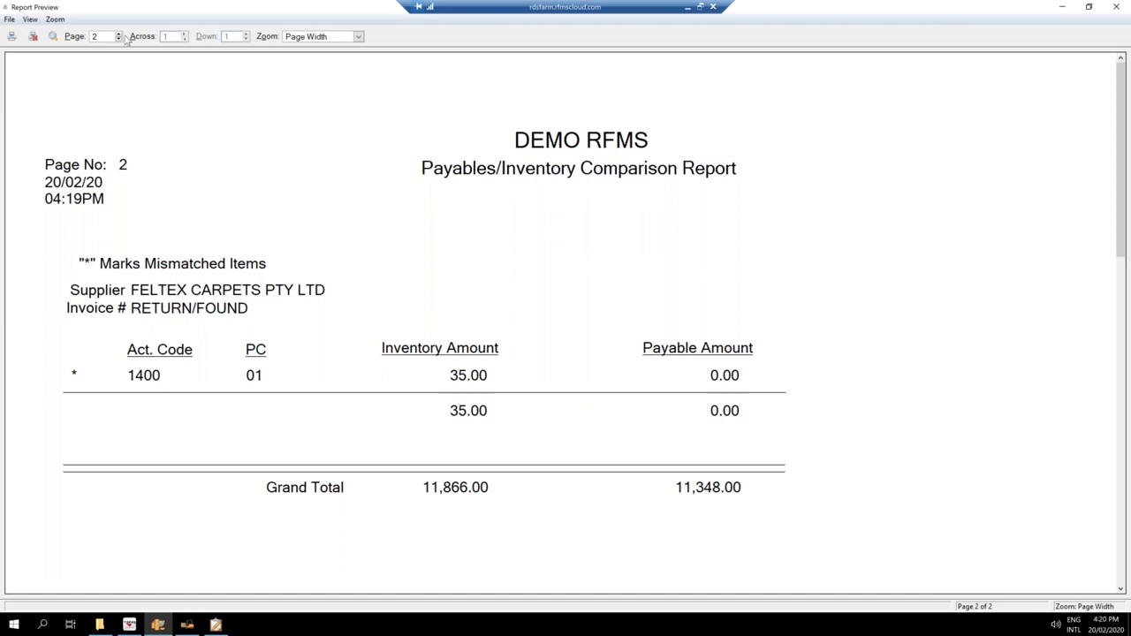
left_click(119, 40)
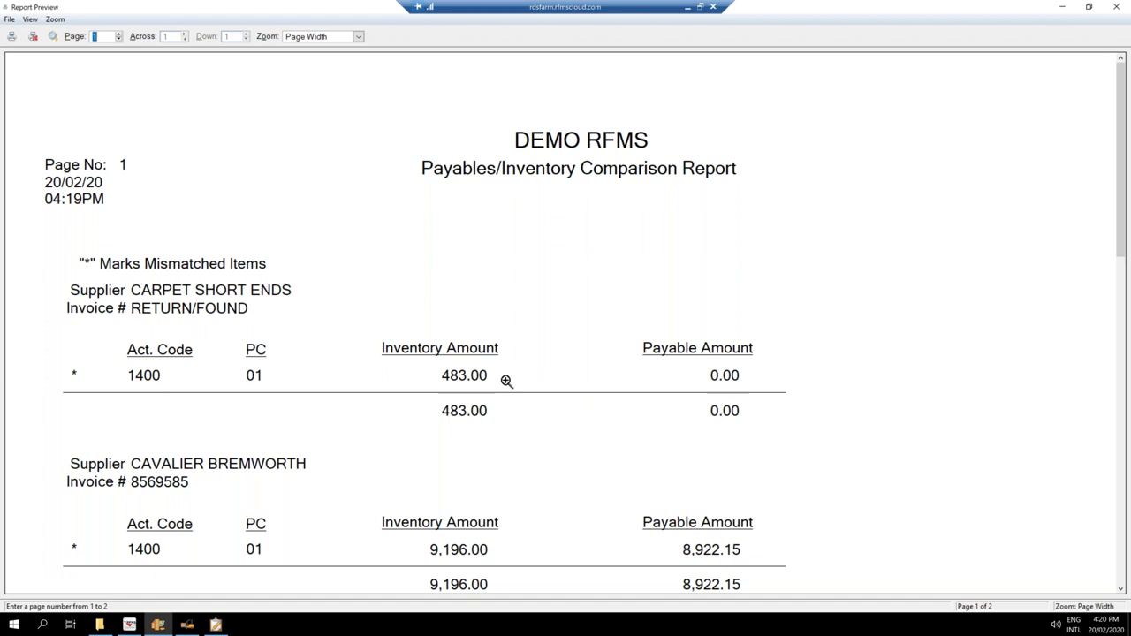
Step: Scroll through page 1 of the comparison report, reviewing each supplier's mismatched invoices
scroll(506, 380, "down", 5)
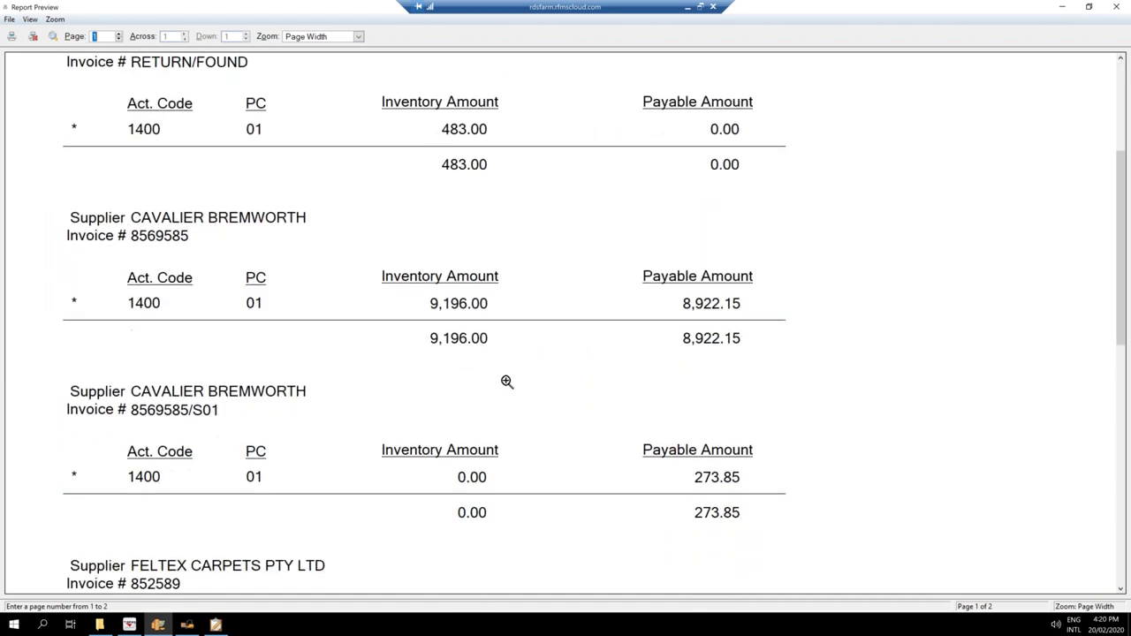
scroll(506, 380, "down", 1)
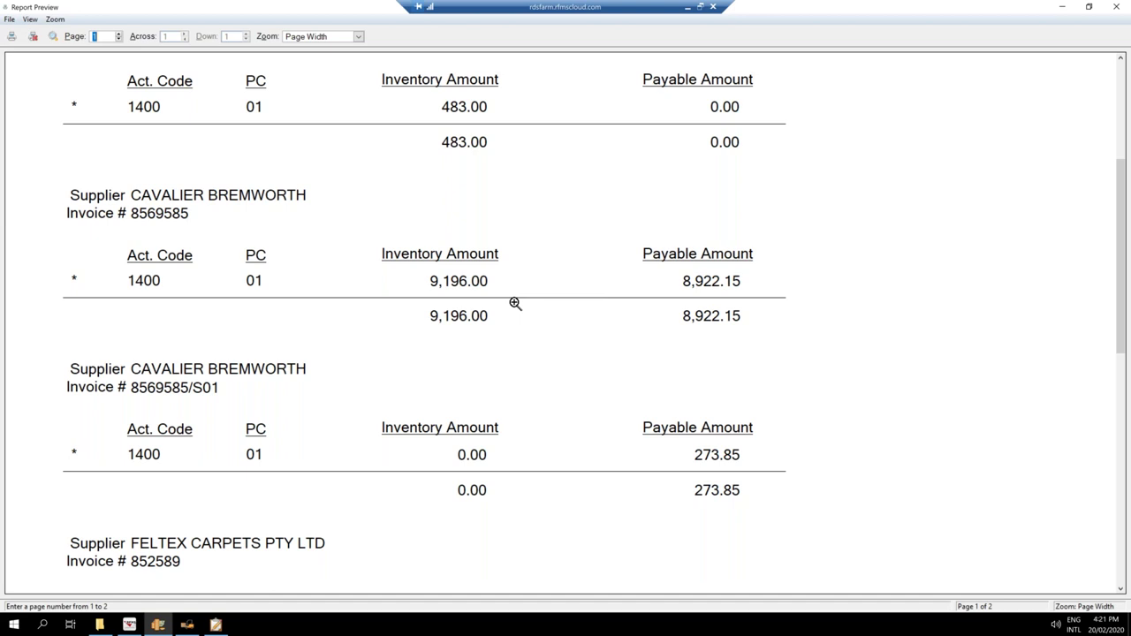
scroll(515, 303, "down", 2)
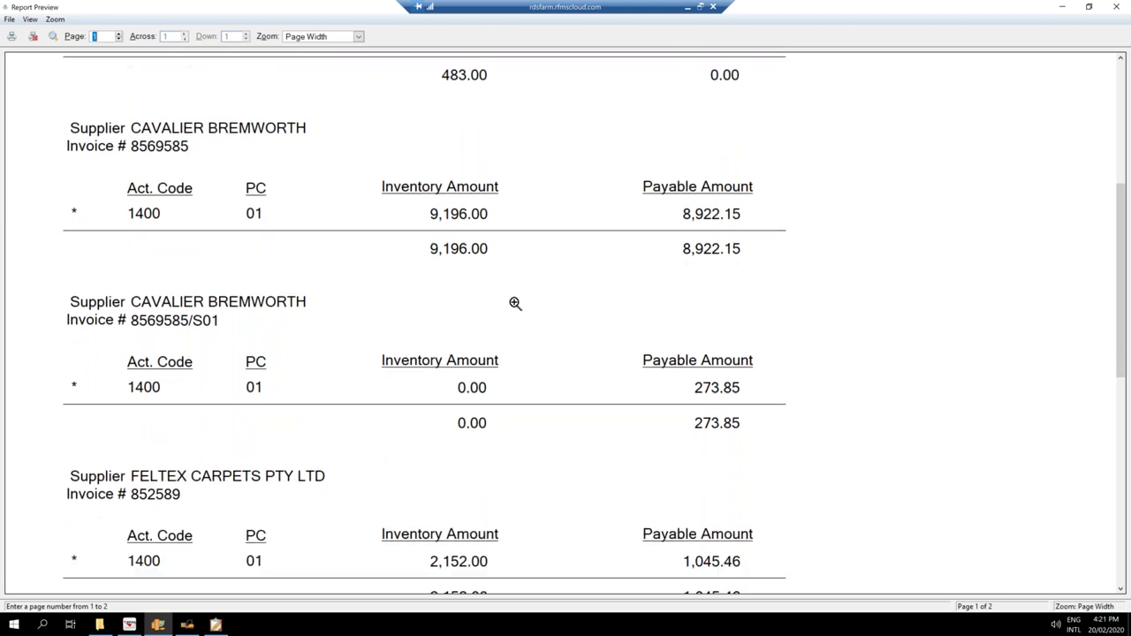
scroll(515, 303, "down", 8)
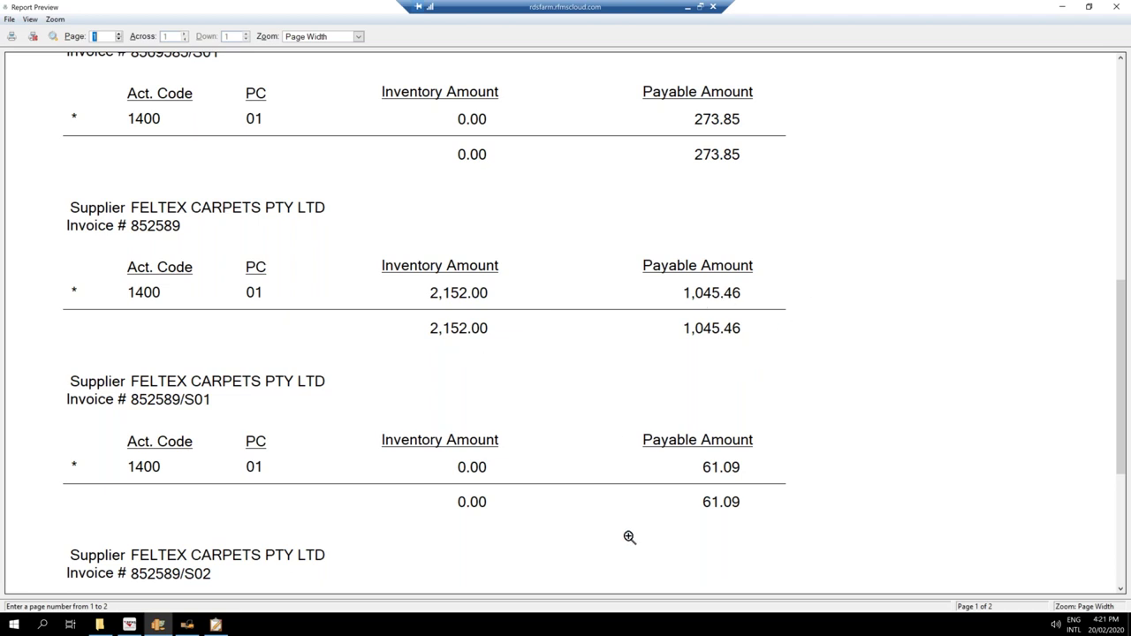
scroll(647, 380, "down", 3)
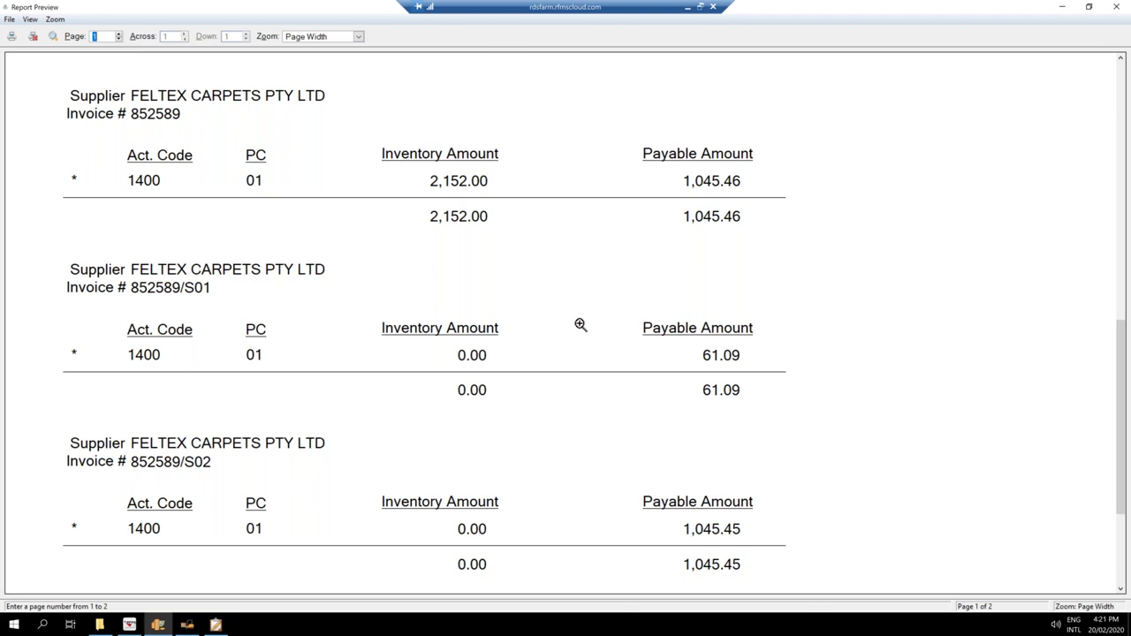
scroll(530, 365, "down", 3)
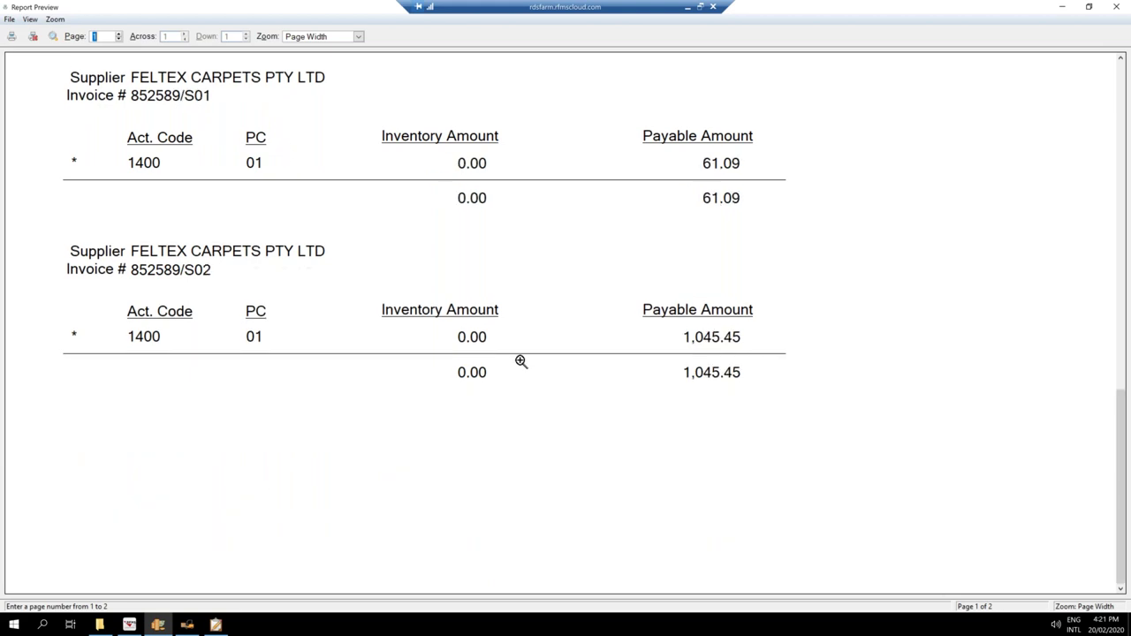
scroll(521, 362, "down", 3)
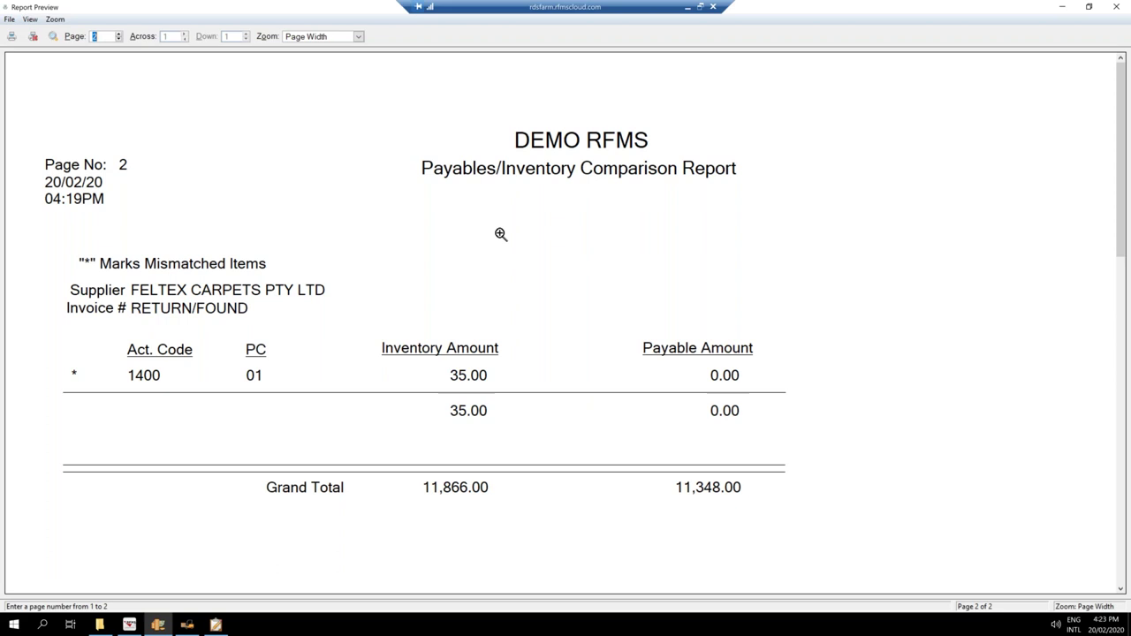
Step: Close the report preview and list all A/P records in Add/Edit Payables with a % search
left_click(34, 37)
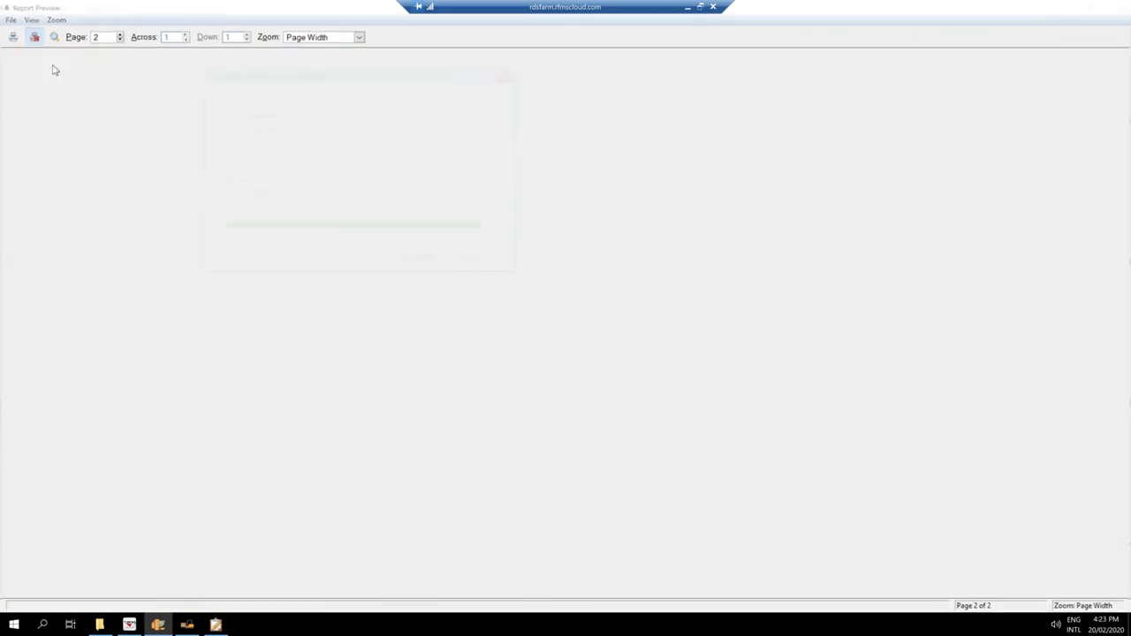
left_click(9, 18)
mouse_move(48, 47)
left_click(162, 47)
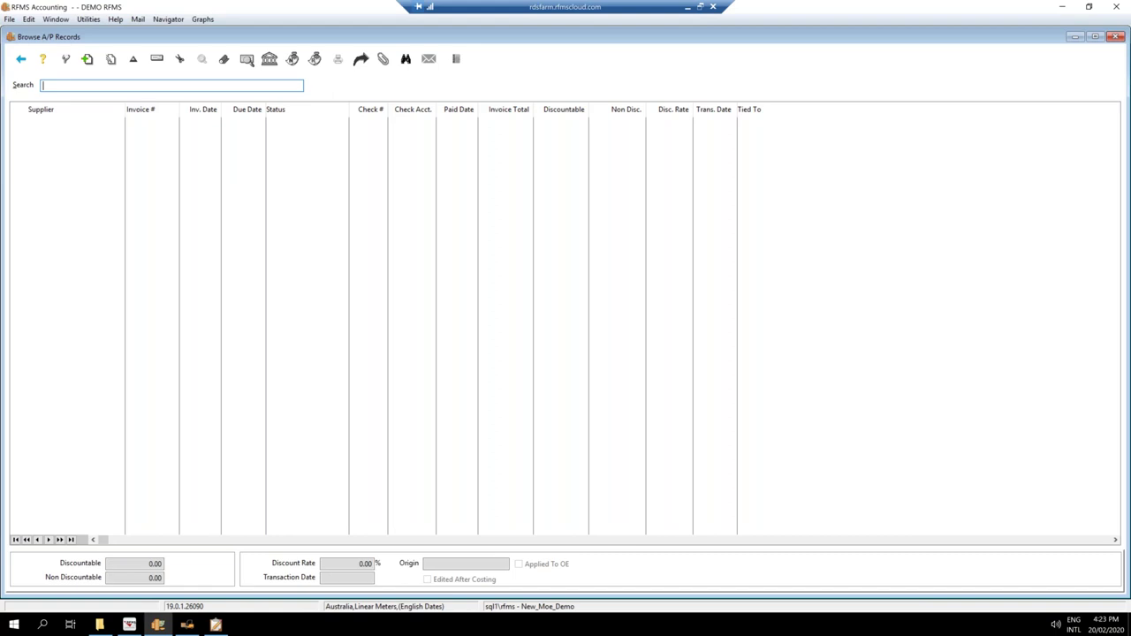
type("%")
key("Return")
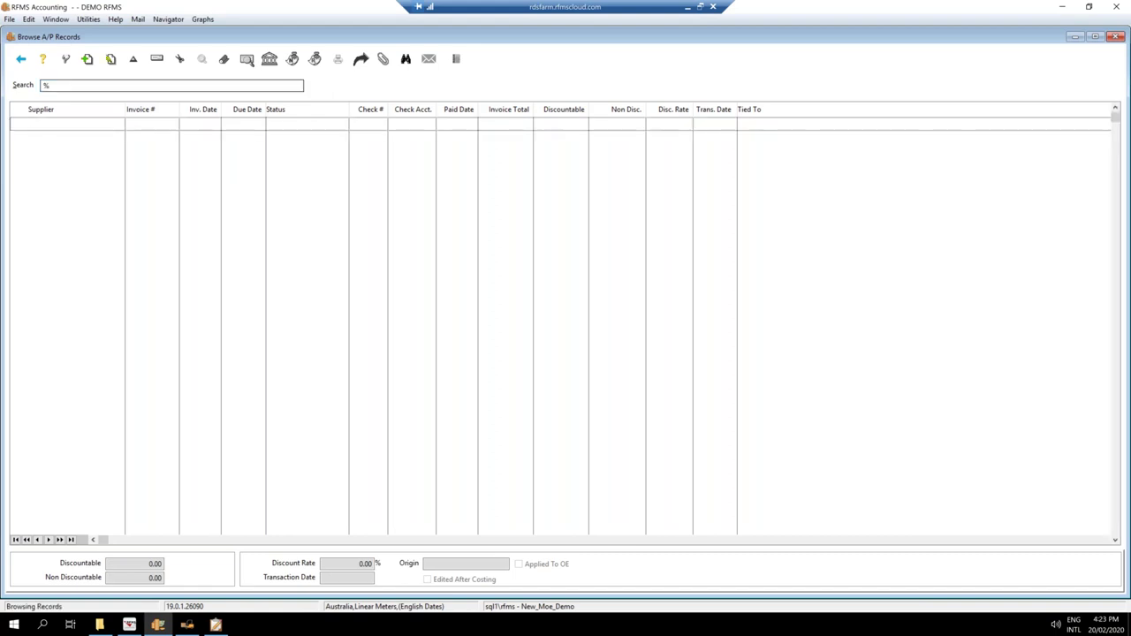
Step: Open the Attachments window for BP invoice SC-19410-01CR
left_click(259, 208)
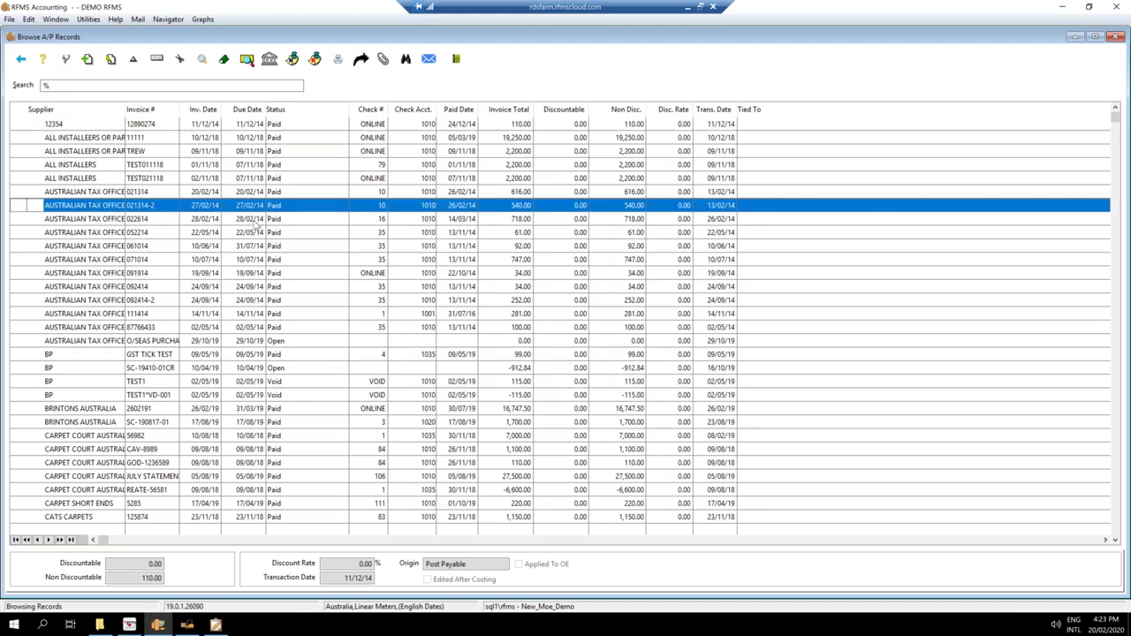
left_click(240, 368)
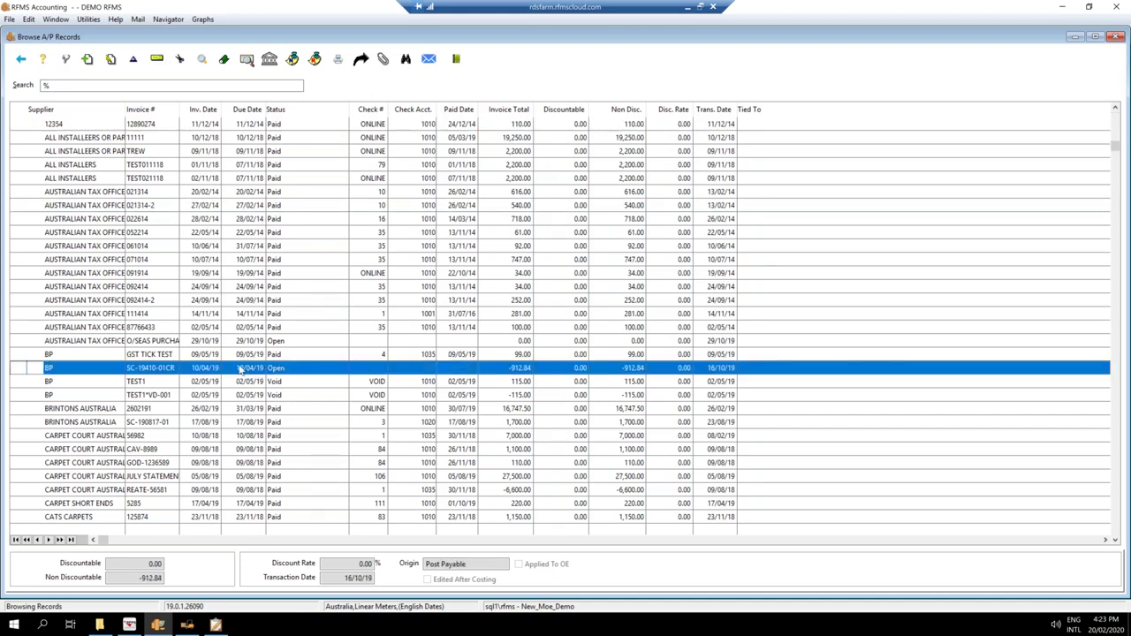
left_click(383, 58)
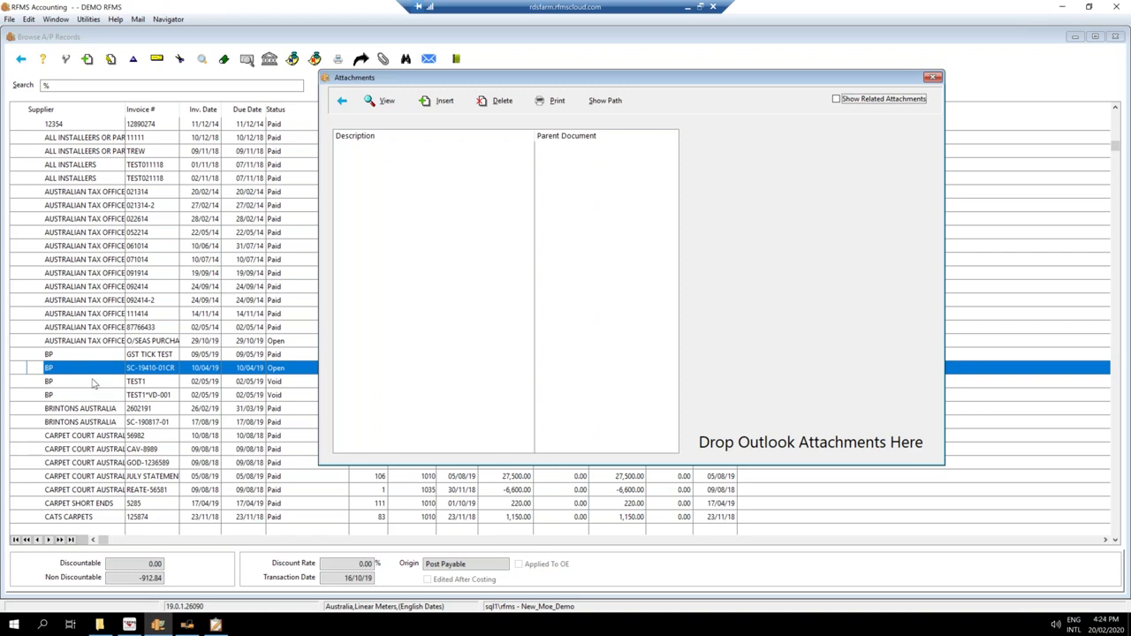
Step: Attach 0bu04yfm_sio.pdf to invoice SC-19410-01CR and close the Attachments window
left_click(444, 101)
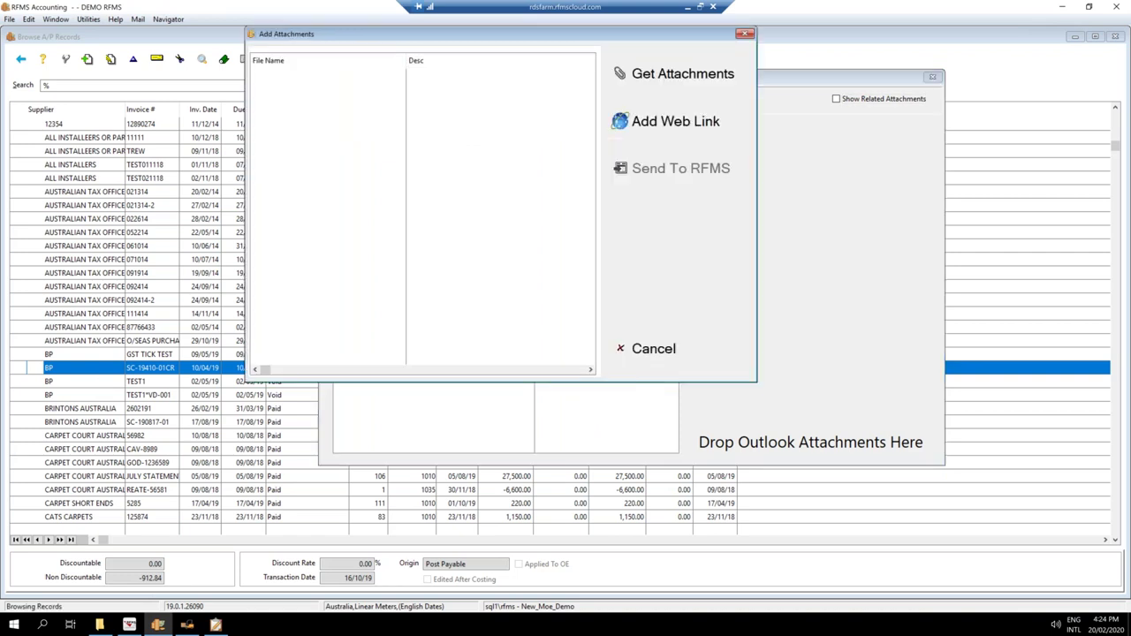
left_click(661, 78)
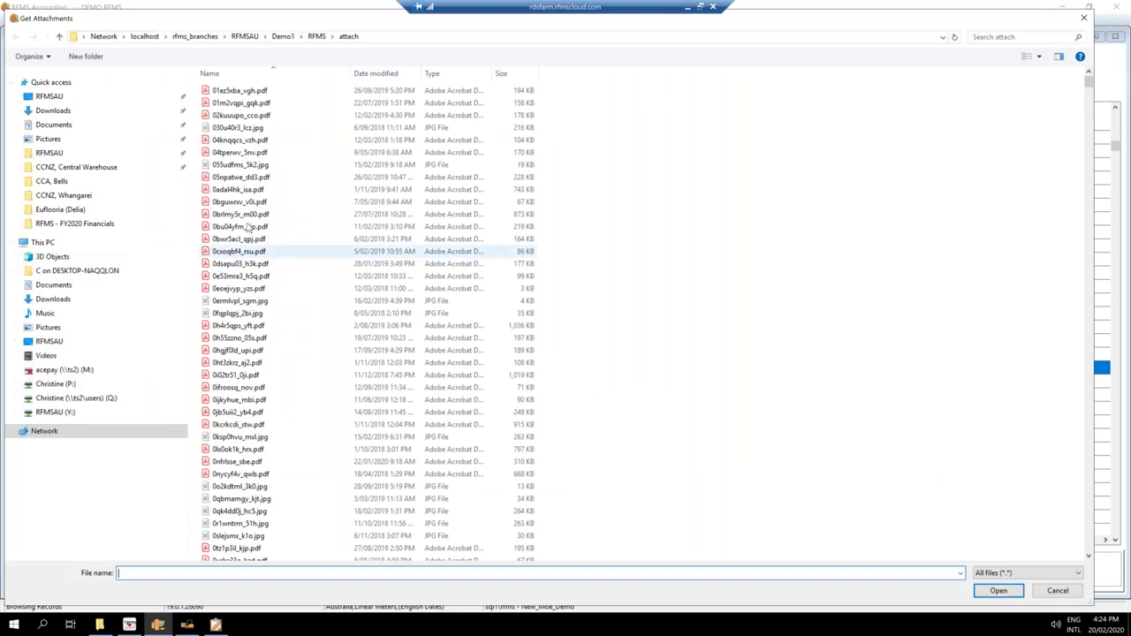
left_click(305, 226)
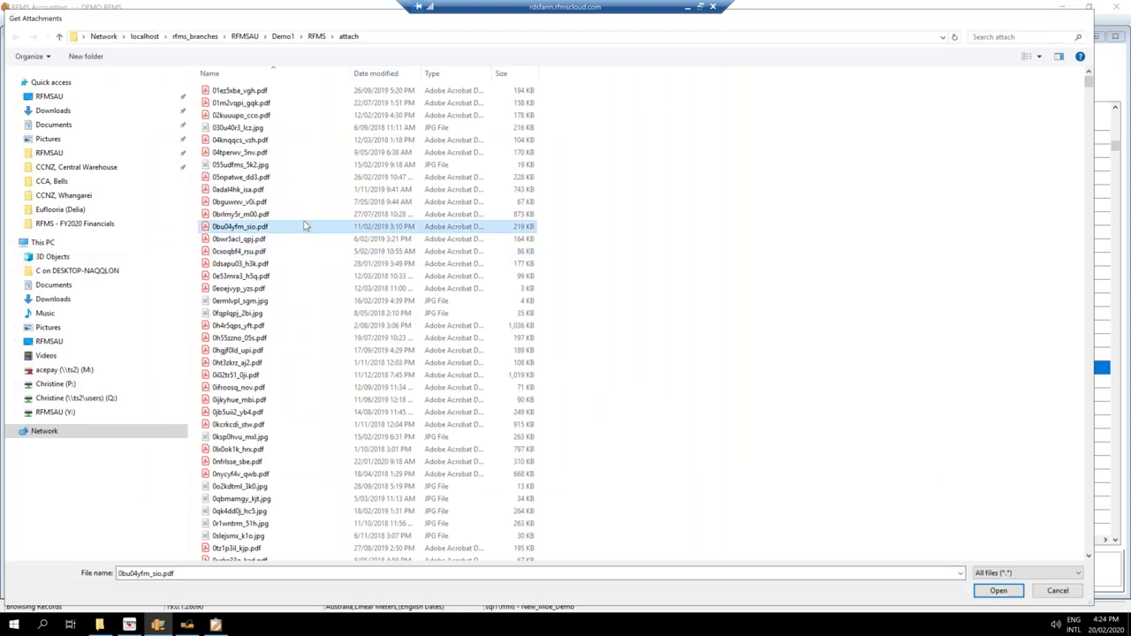
double_click(305, 226)
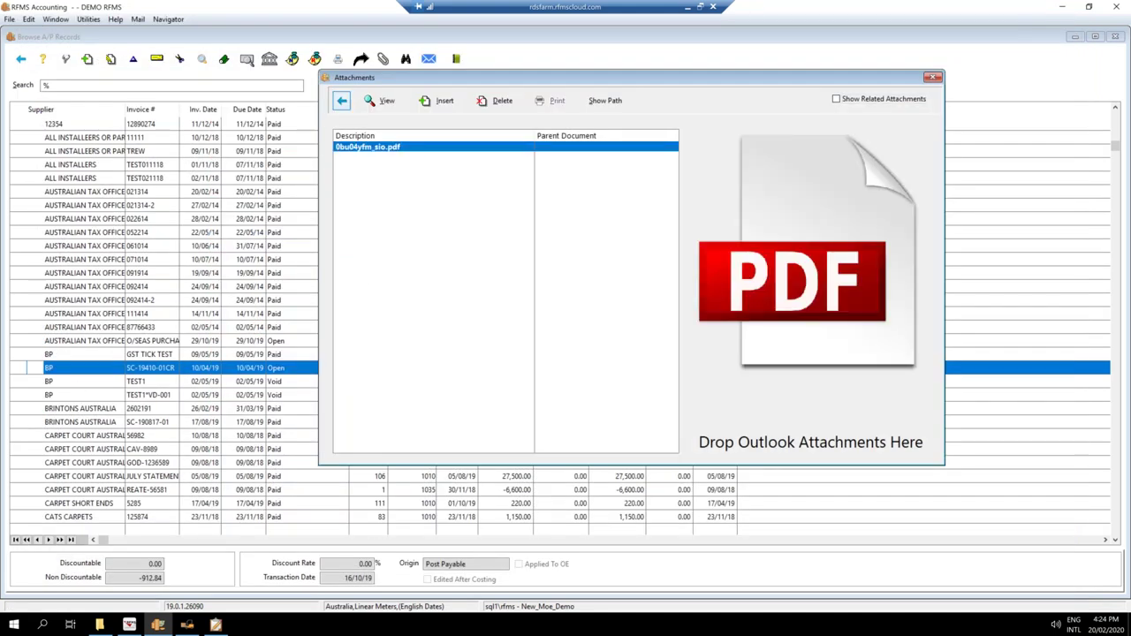
key("Escape")
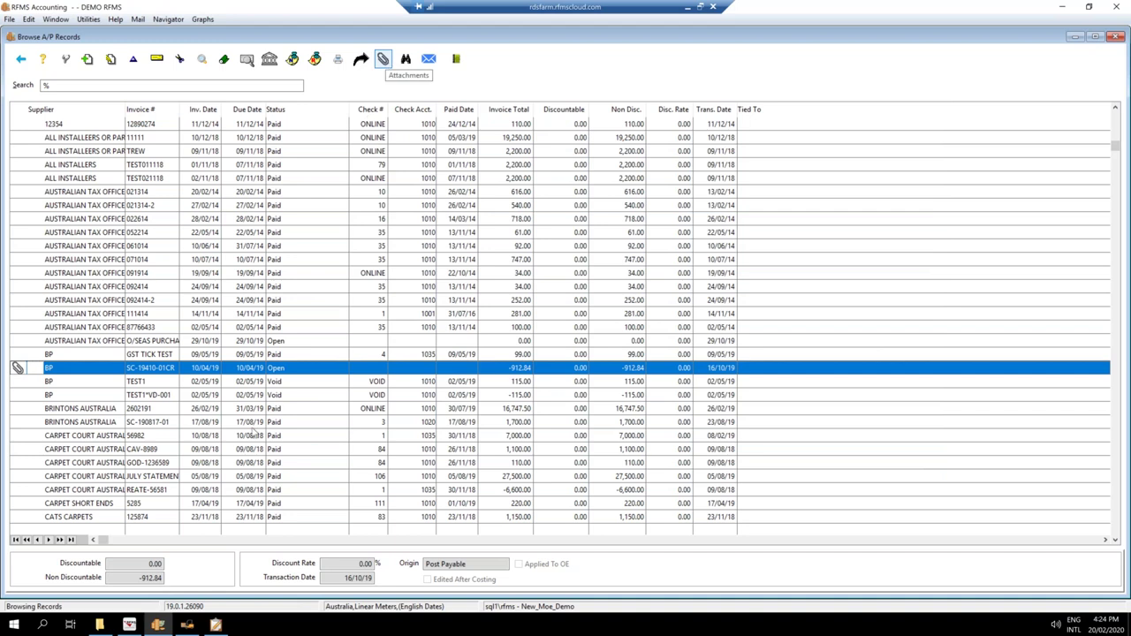
Step: Check that BP invoice TEST1 has no attachments, then exit the A/P records browser
left_click(216, 385)
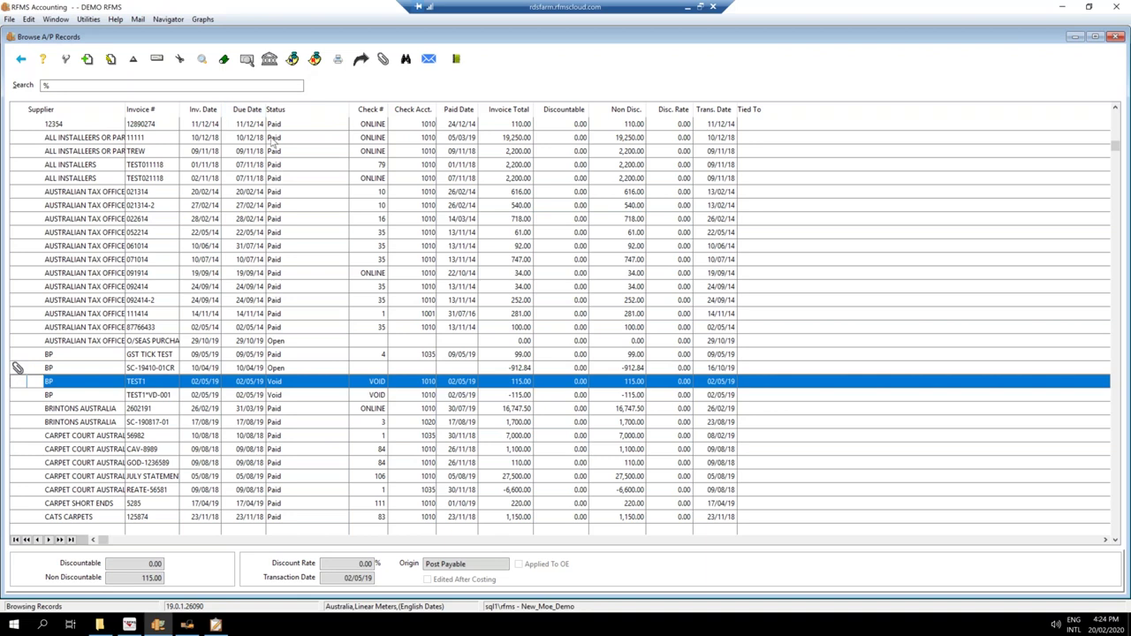
left_click(384, 62)
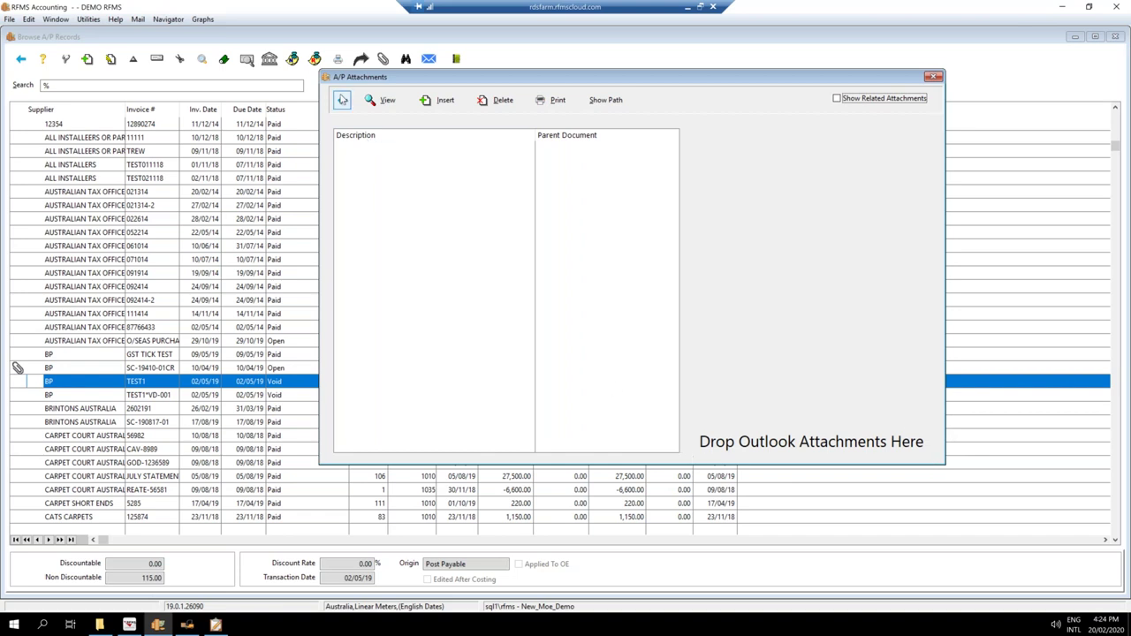
left_click(342, 100)
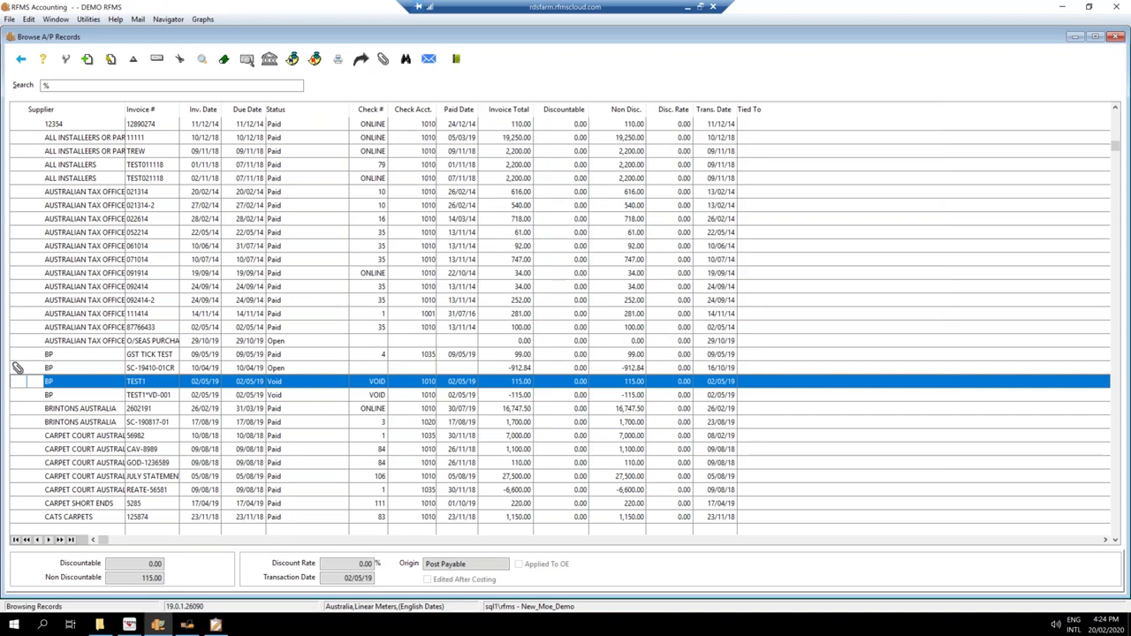
left_click(20, 58)
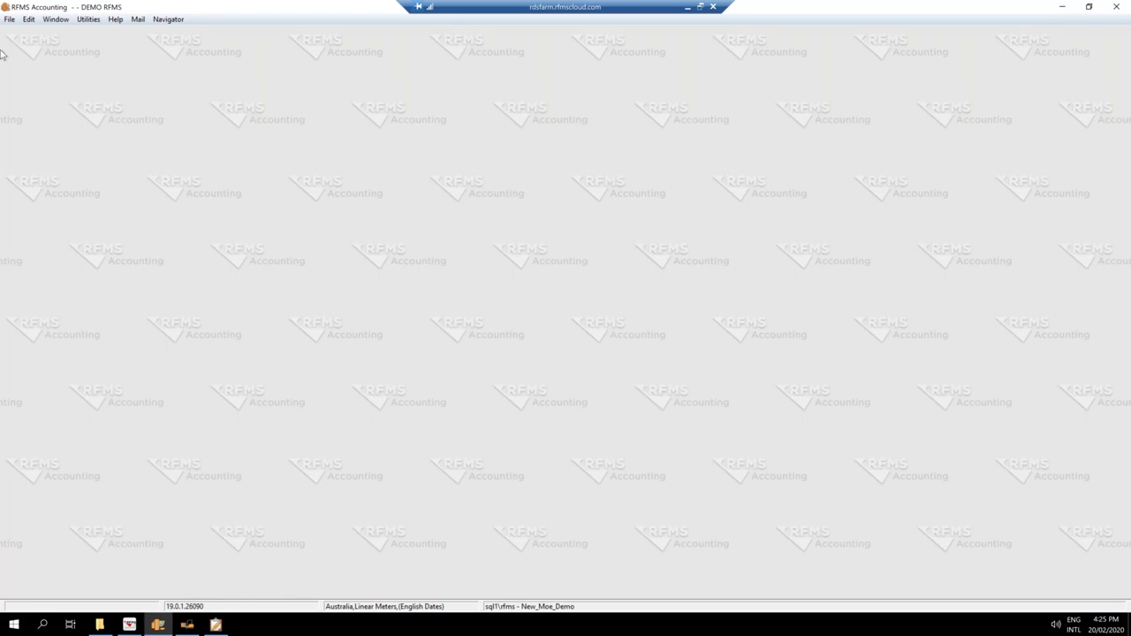
left_click(9, 19)
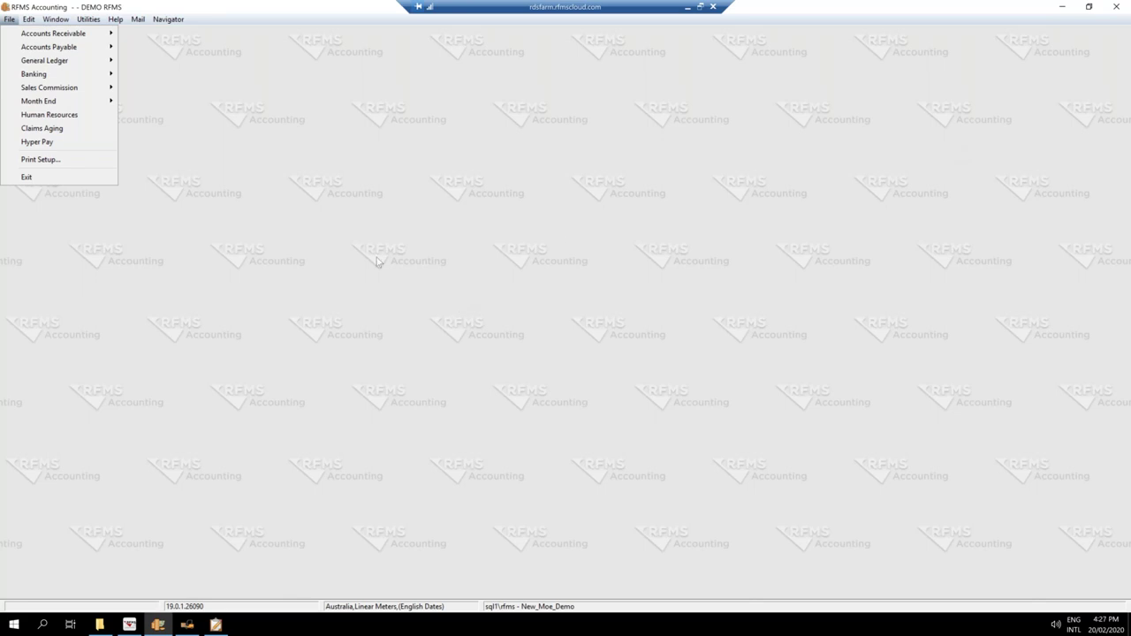
Step: Reopen Add/Edit Payables and search the A/P records for BP
key("Escape")
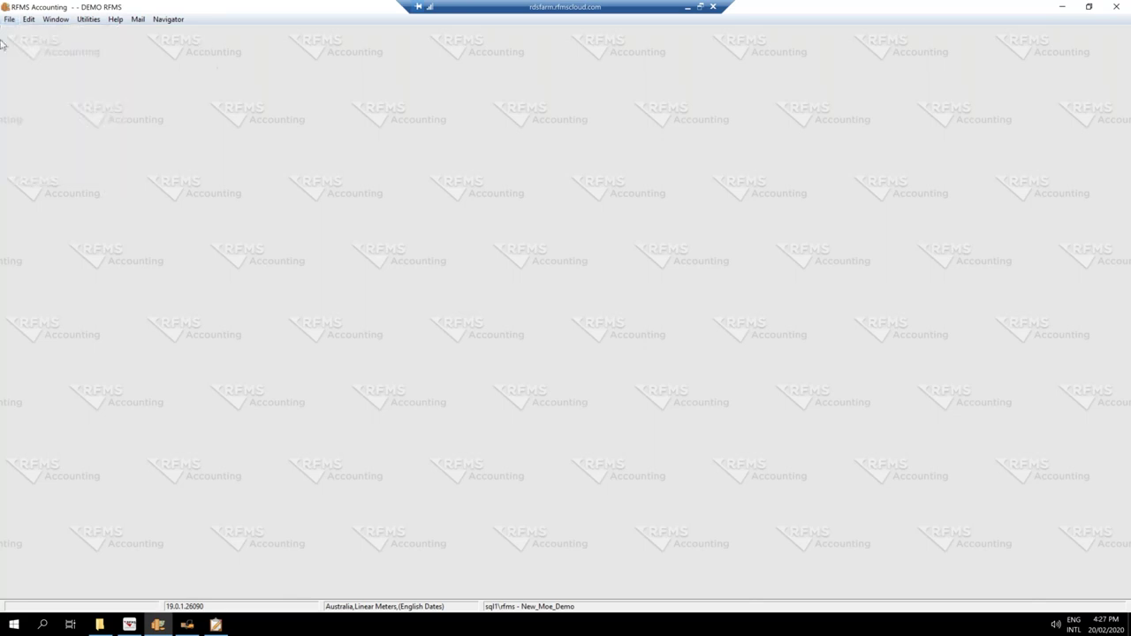
left_click(9, 19)
mouse_move(45, 46)
left_click(156, 50)
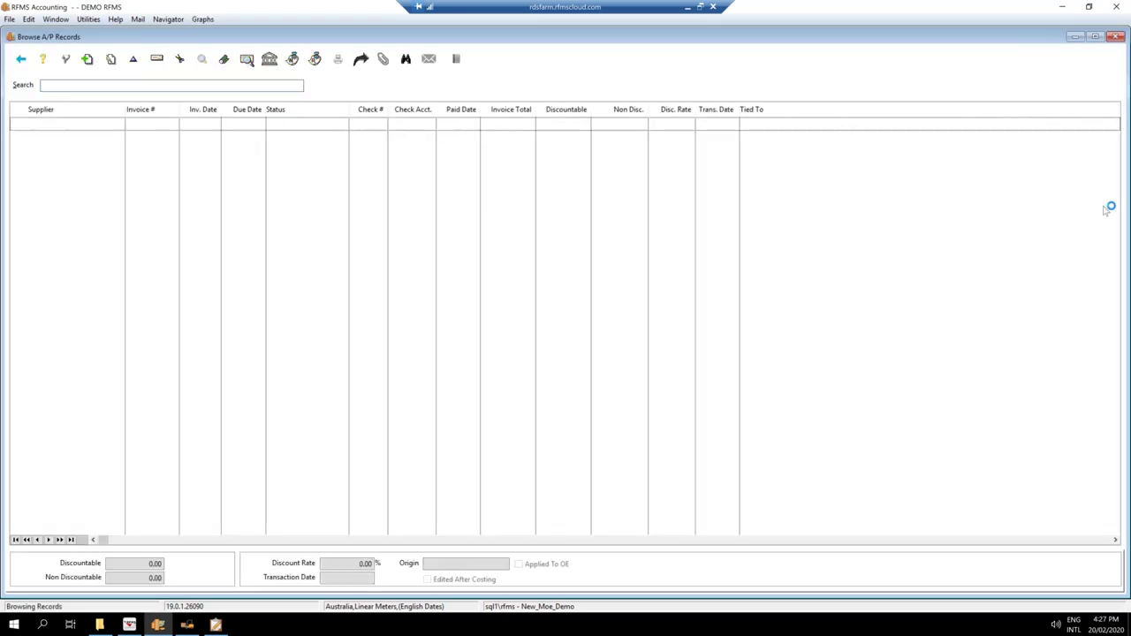
type("BP")
key("Return")
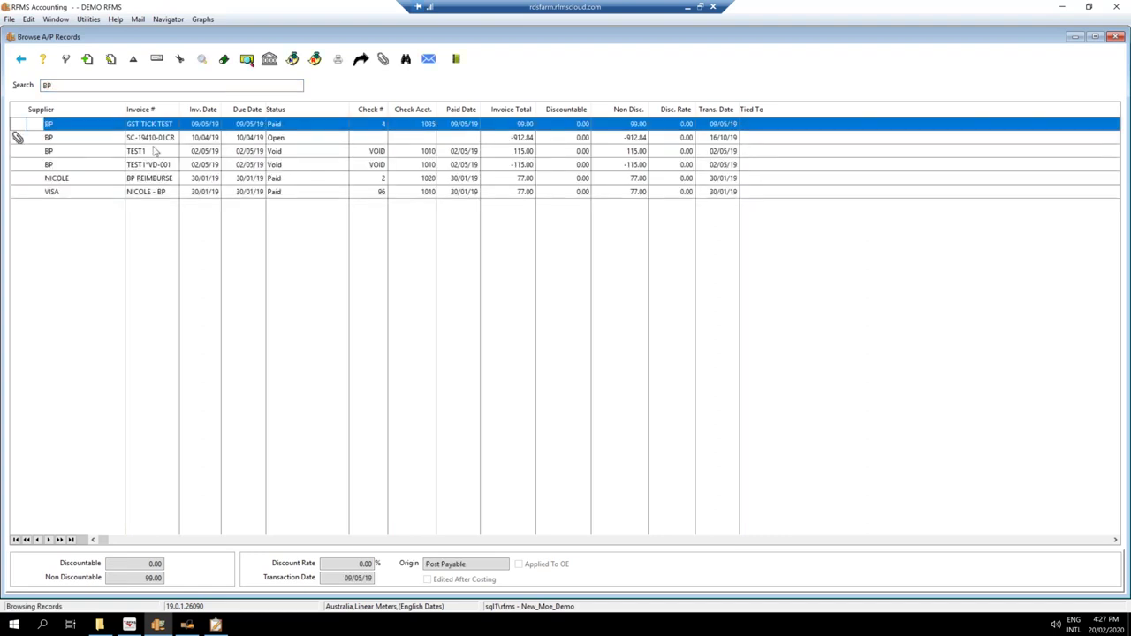
Step: Step through the TEST1 and BP REIMBURSE records down to the VISA record
left_click(200, 162)
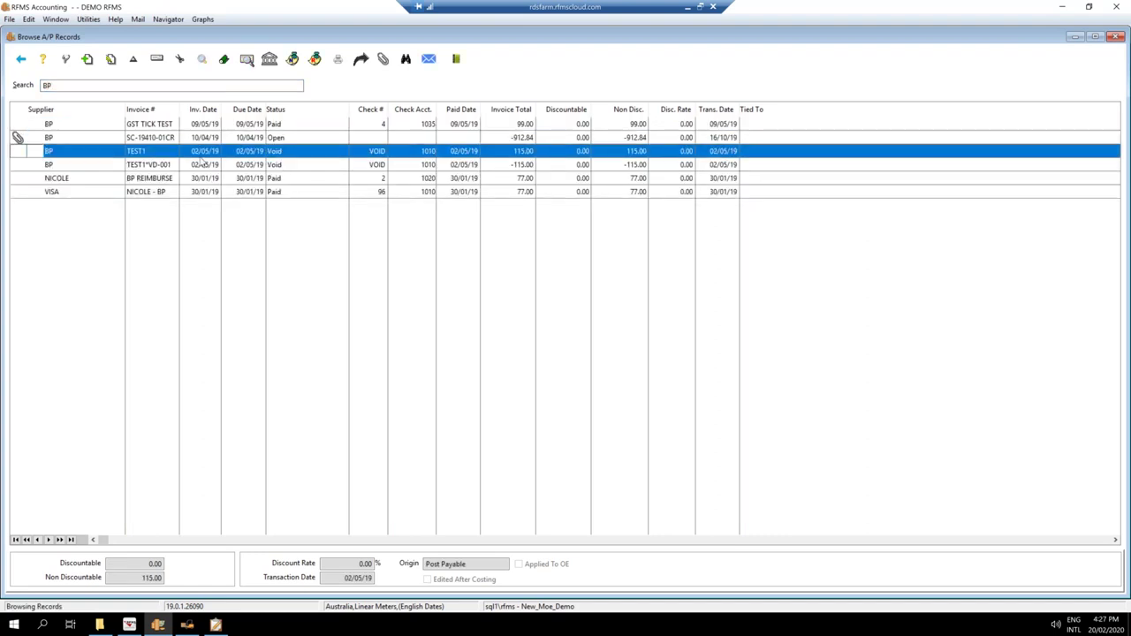
left_click(99, 178)
left_click(131, 193)
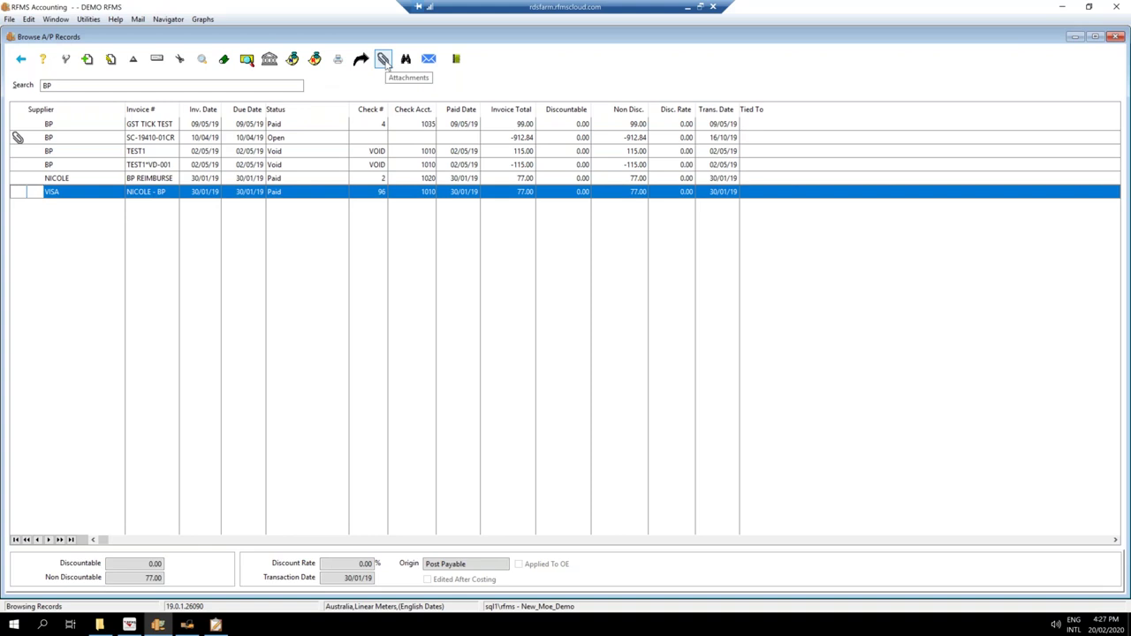
Step: Open the VISA payable's attachments and start adding a new attachment
left_click(383, 60)
left_click_drag(501, 74, 368, 46)
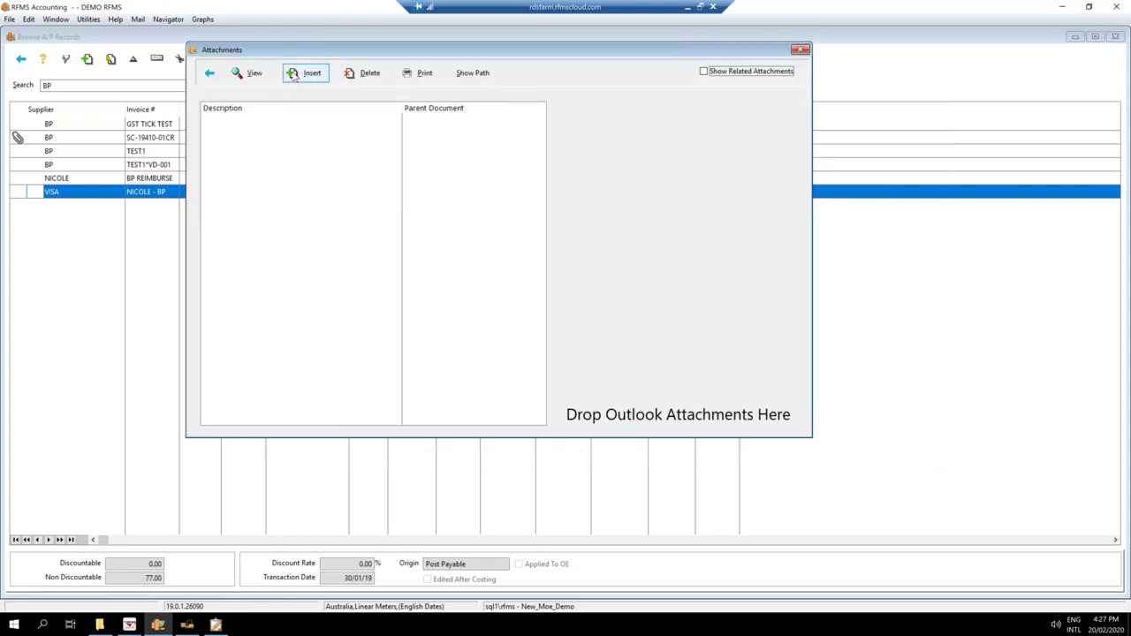
left_click(308, 76)
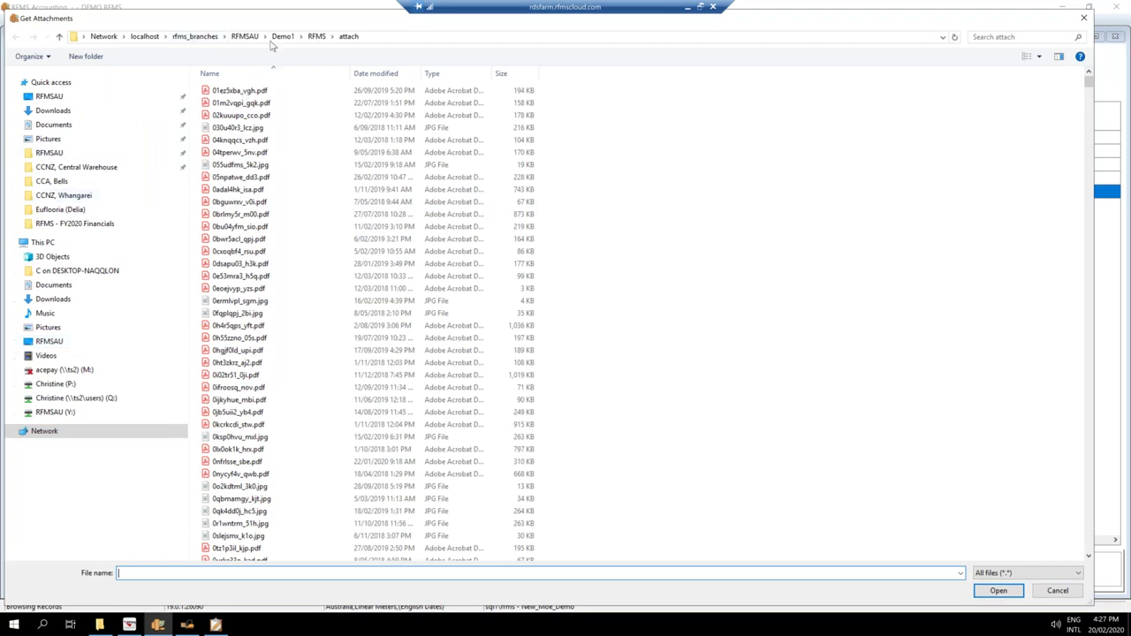
Step: Browse the RFMSAU drive and add the Word 2016 shortcut (wordicon.exe) to the attachment list
left_click(62, 153)
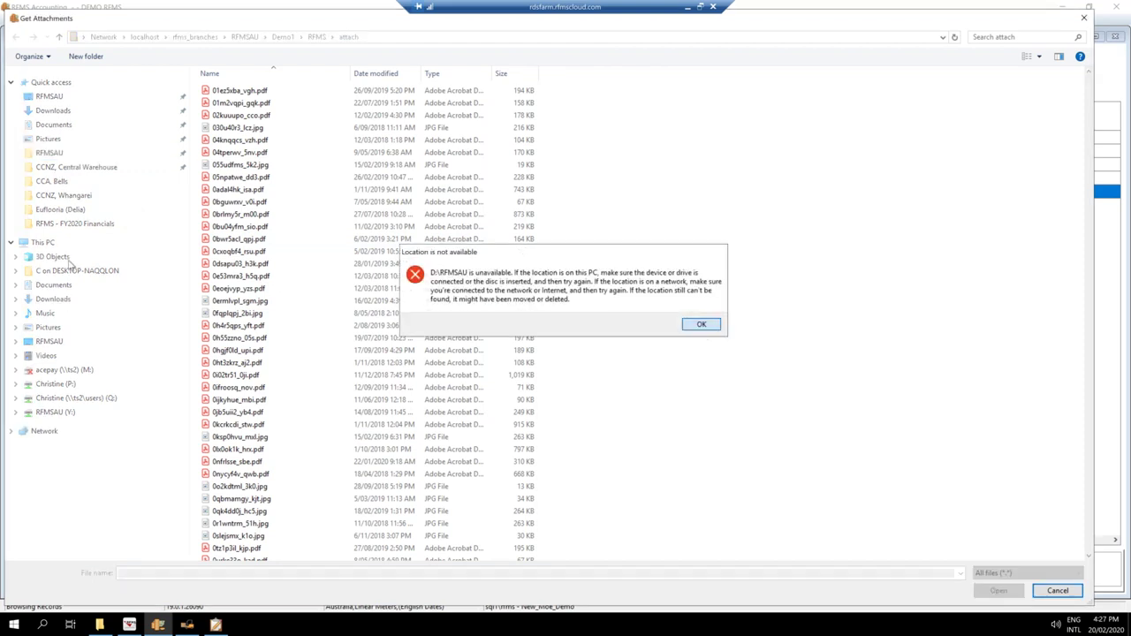
left_click(91, 342)
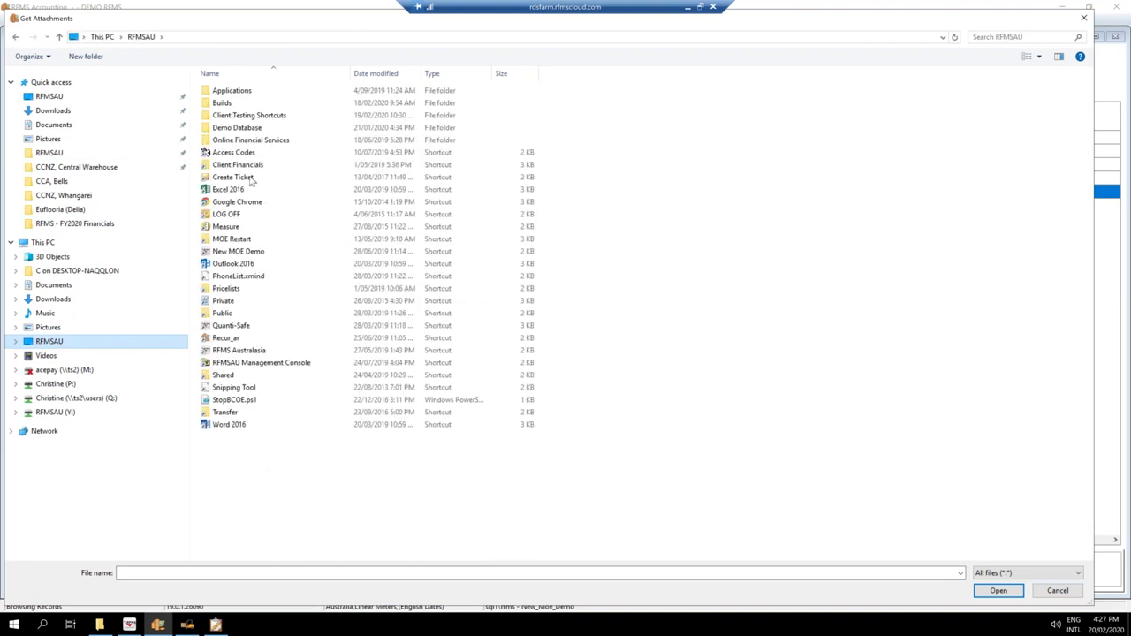
left_click(256, 129)
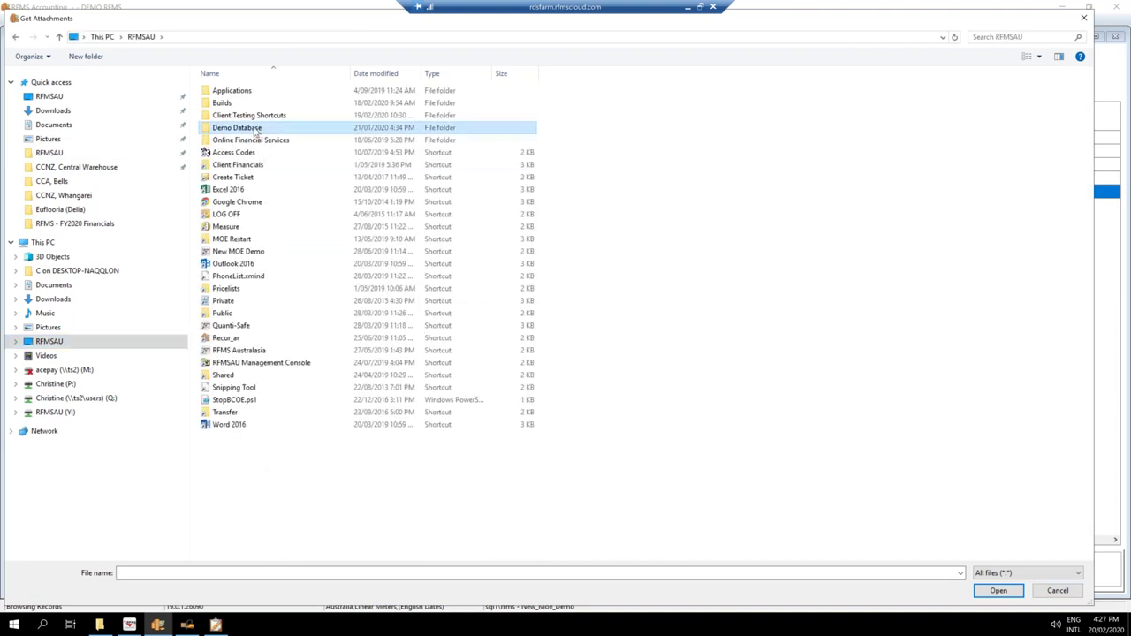
double_click(257, 129)
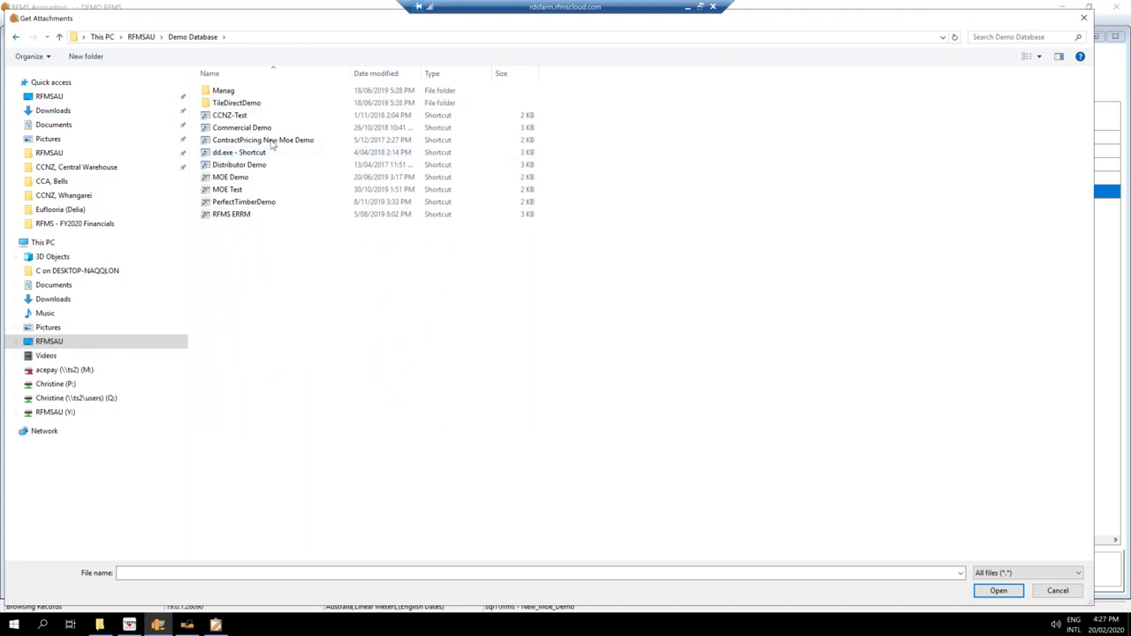
key("BackSpace")
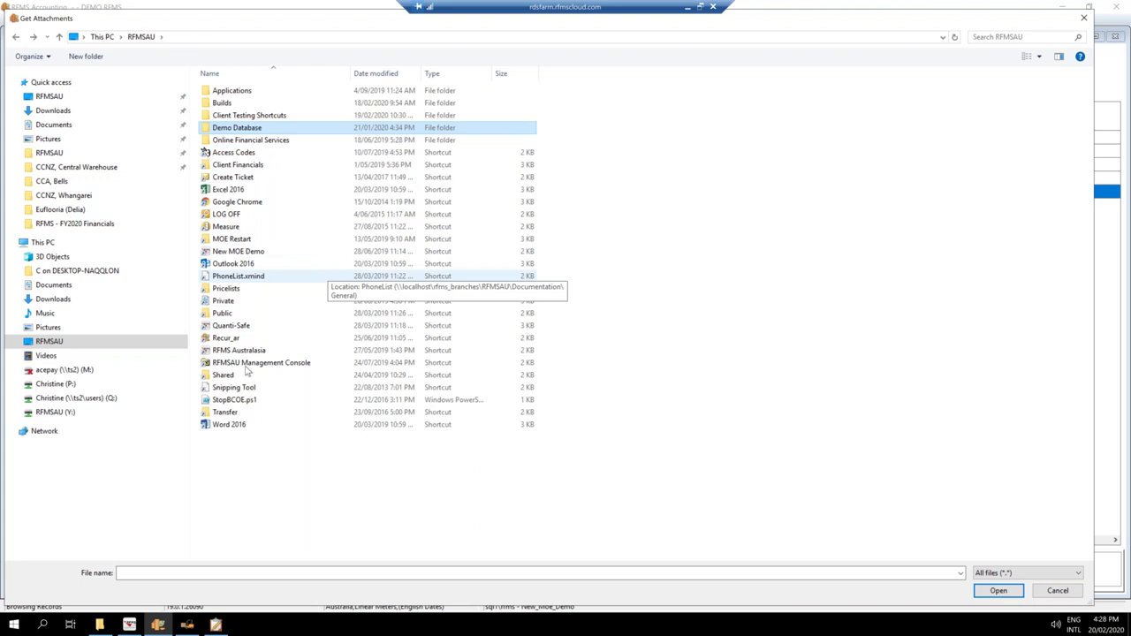
left_click(242, 427)
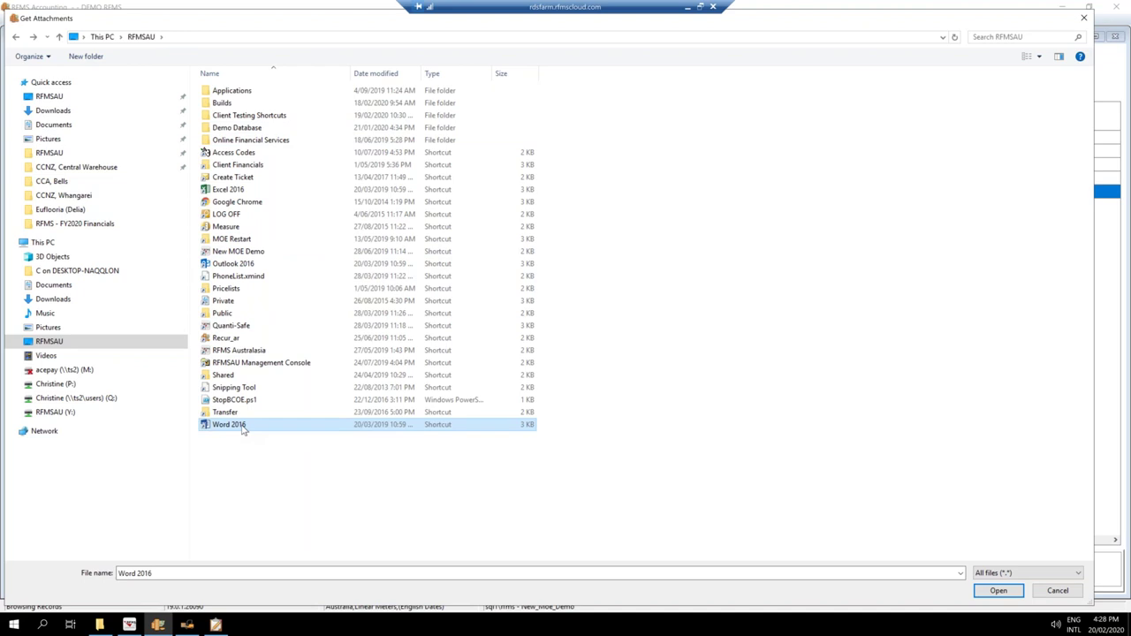
double_click(241, 427)
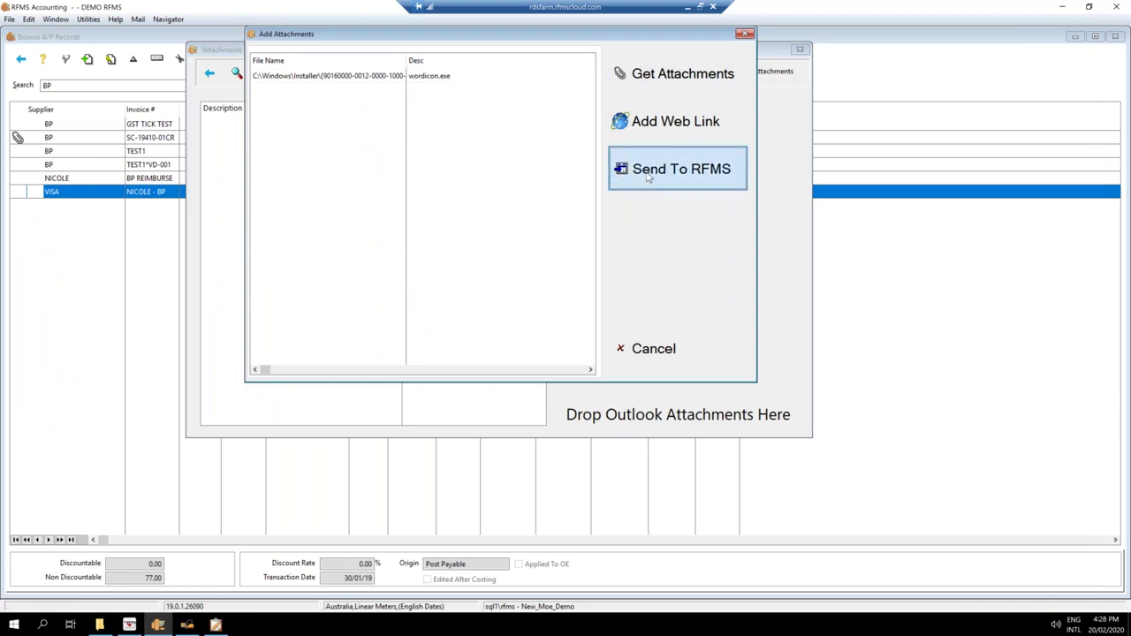
left_click(648, 172)
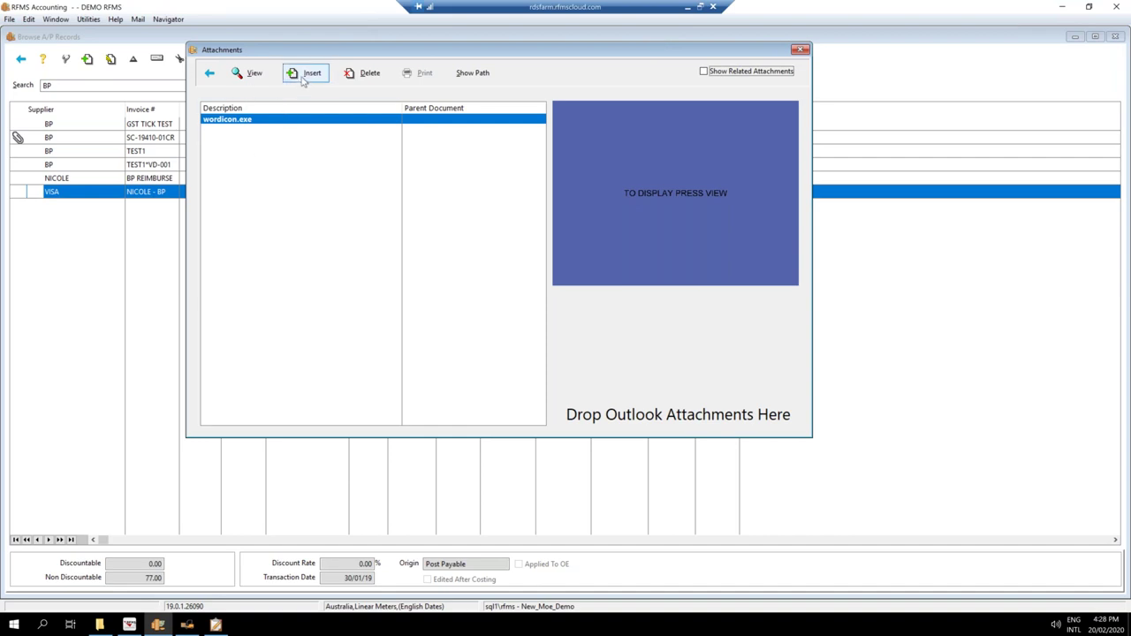
Step: Send the queued wordicon.exe to RFMS as the VISA payable's attachment
left_click(310, 79)
Step: Recheck the VISA record's wordicon.exe attachment, then open SC-19410-01CR's attachments showing 0bu04yfm_sio.pdf
left_click(209, 74)
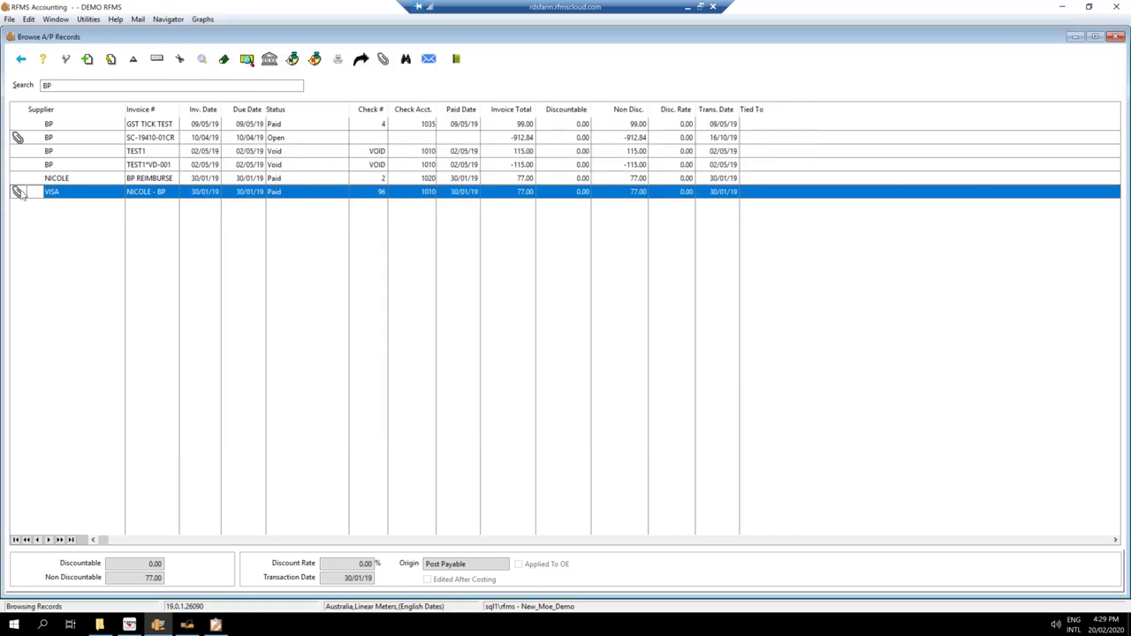
left_click(384, 59)
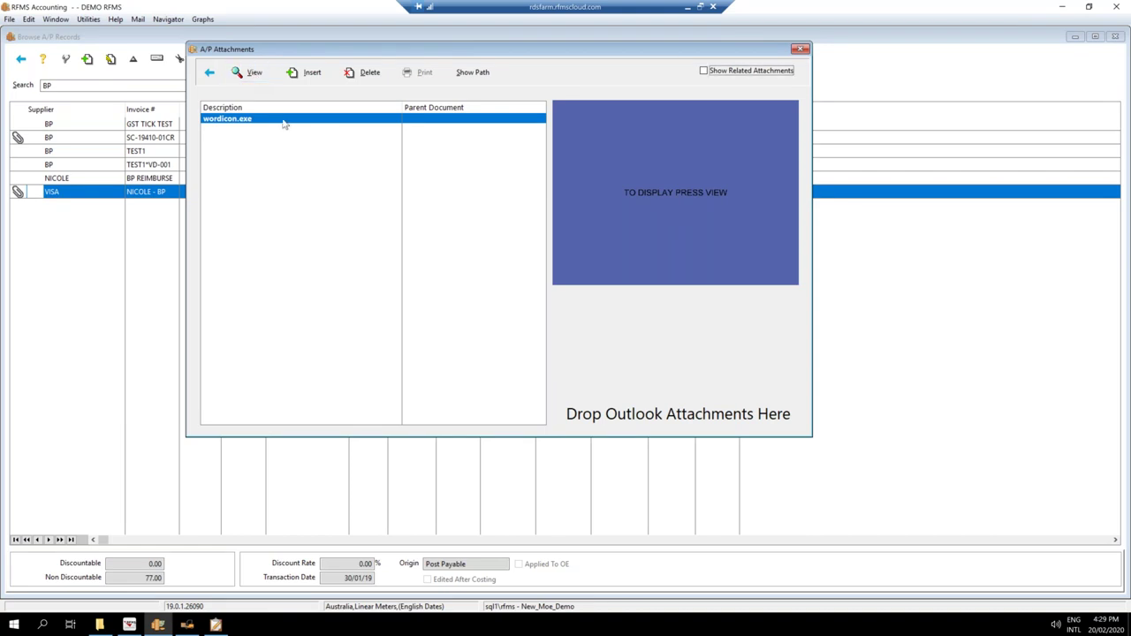
left_click(249, 74)
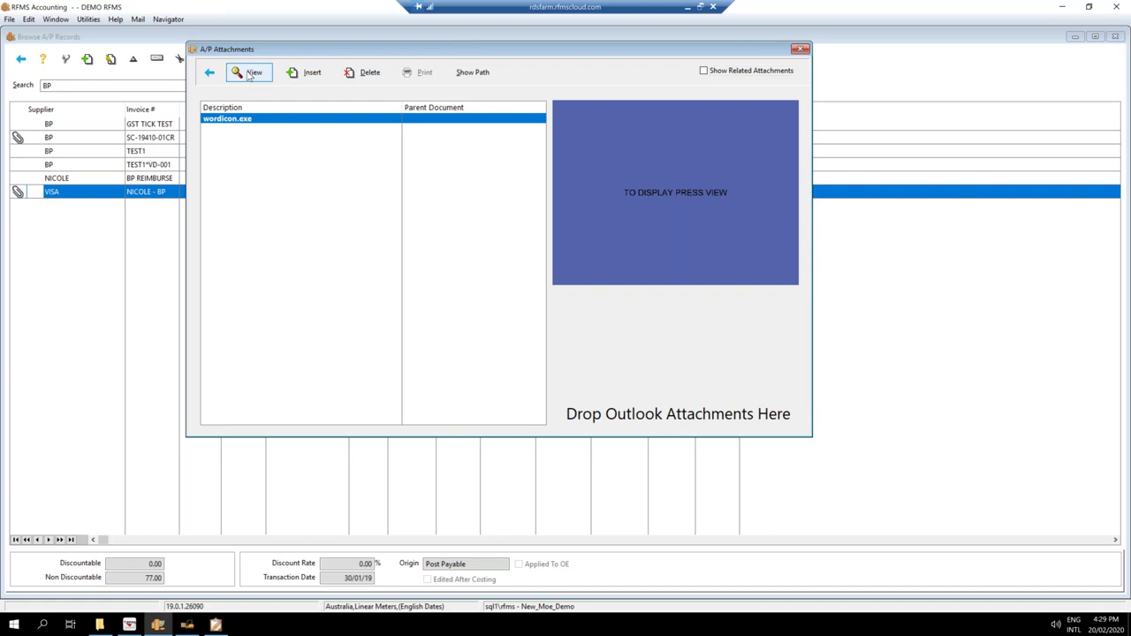
key("Escape")
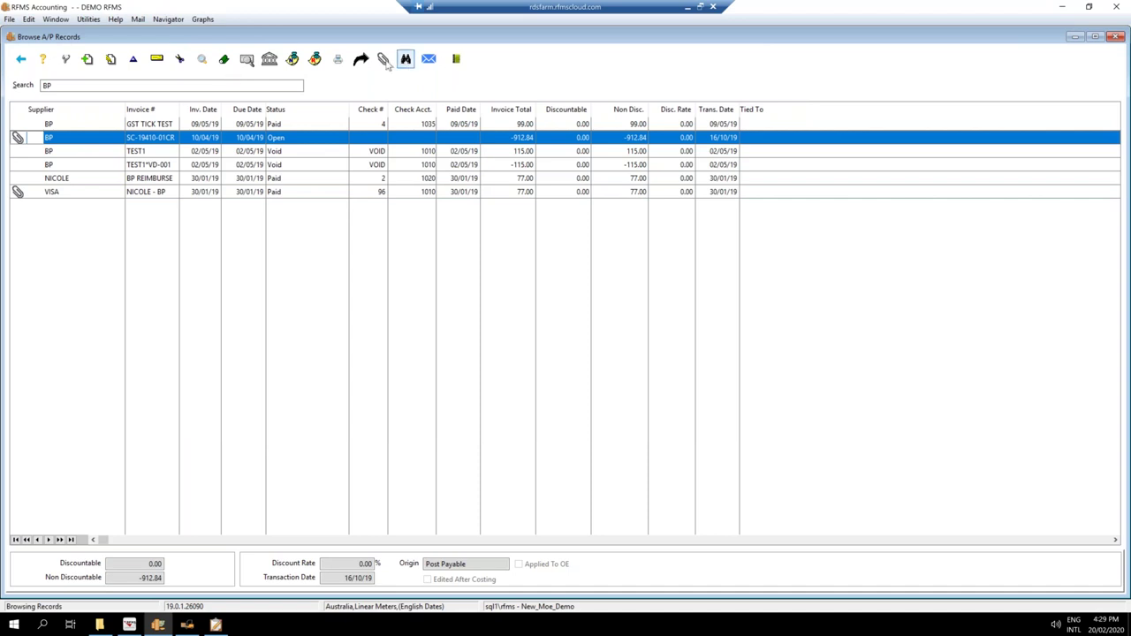
left_click(383, 58)
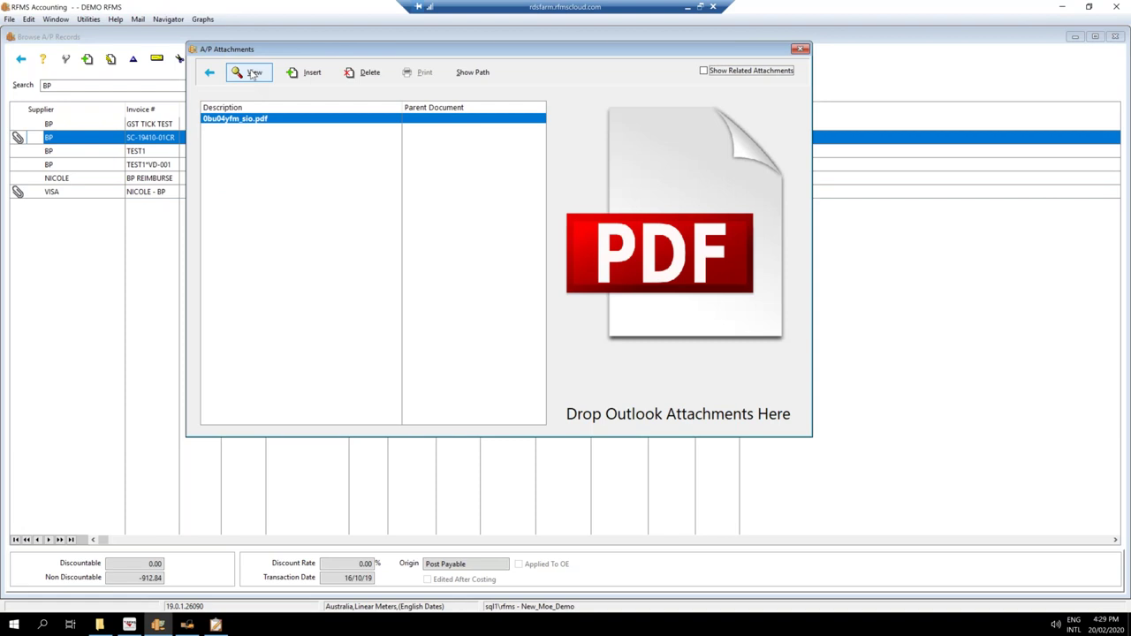
Step: View the attached 0bu04yfm_sio.pdf in Acrobat Reader and scroll through page 1
left_click(254, 72)
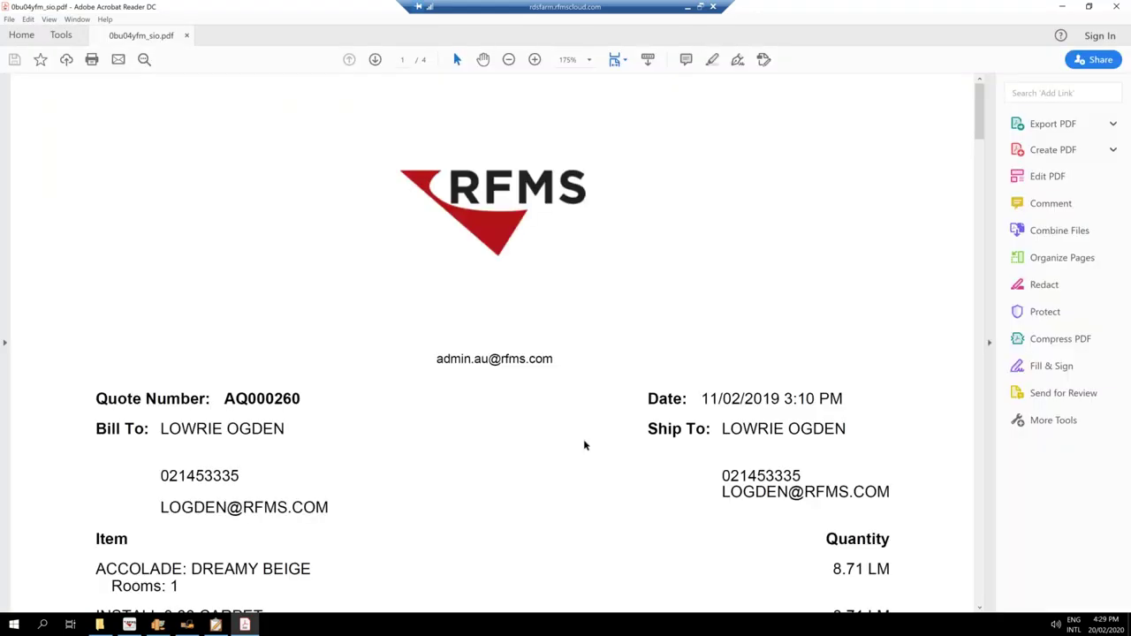
scroll(584, 445, "down", 1)
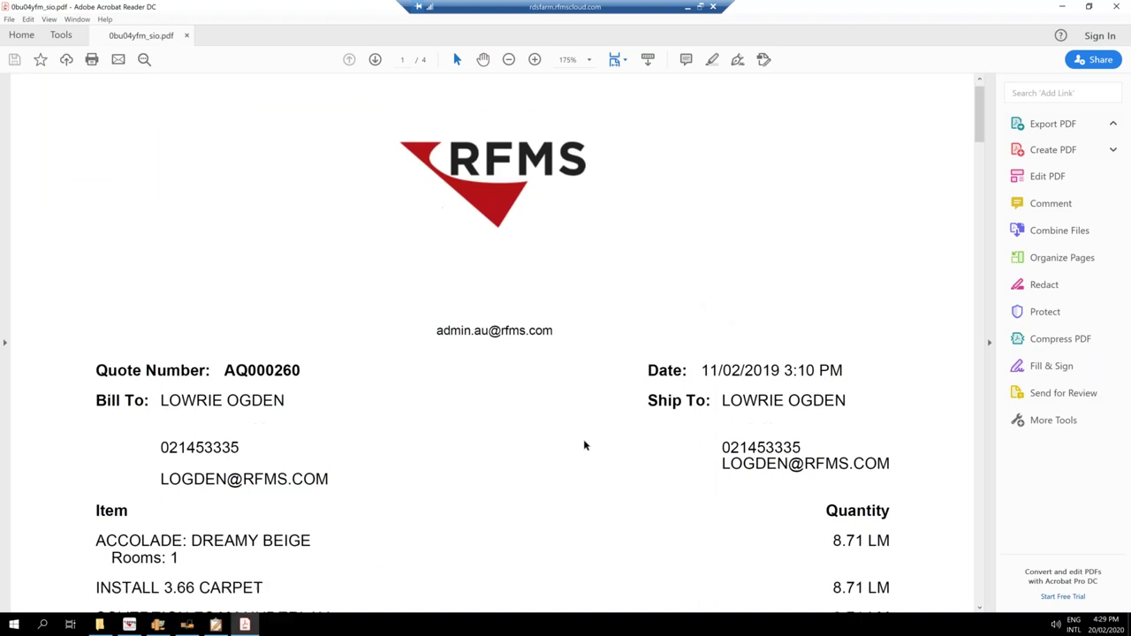
scroll(584, 445, "down", 3)
scroll(583, 442, "up", 4)
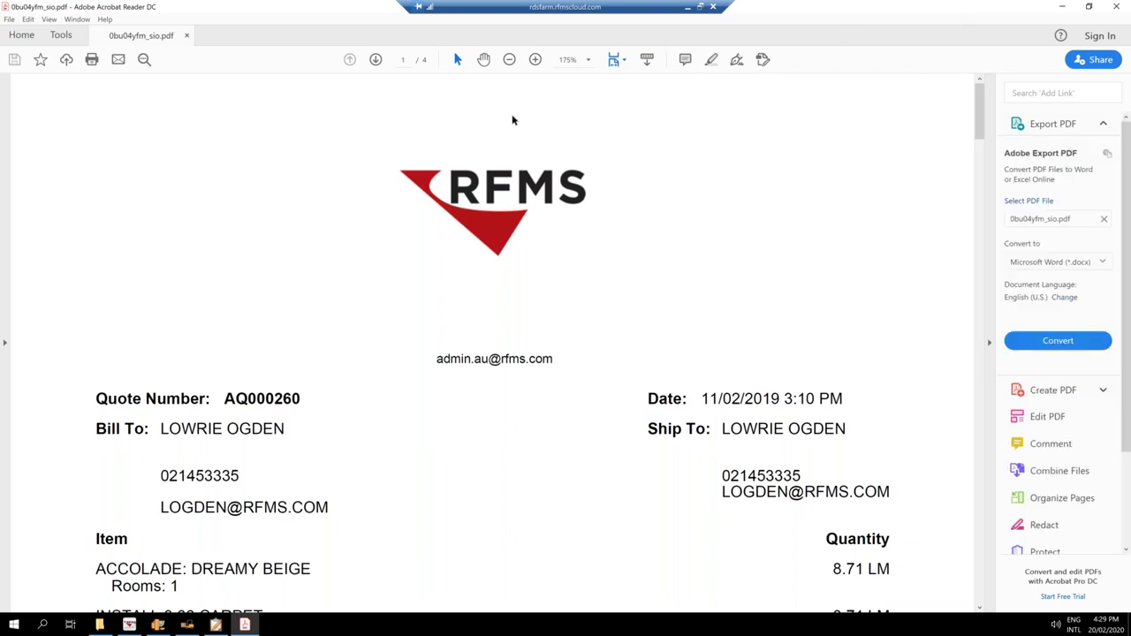
Step: Return to RFMS Accounting and close the Browse A/P Records window
mouse_move(159, 625)
left_click(160, 625)
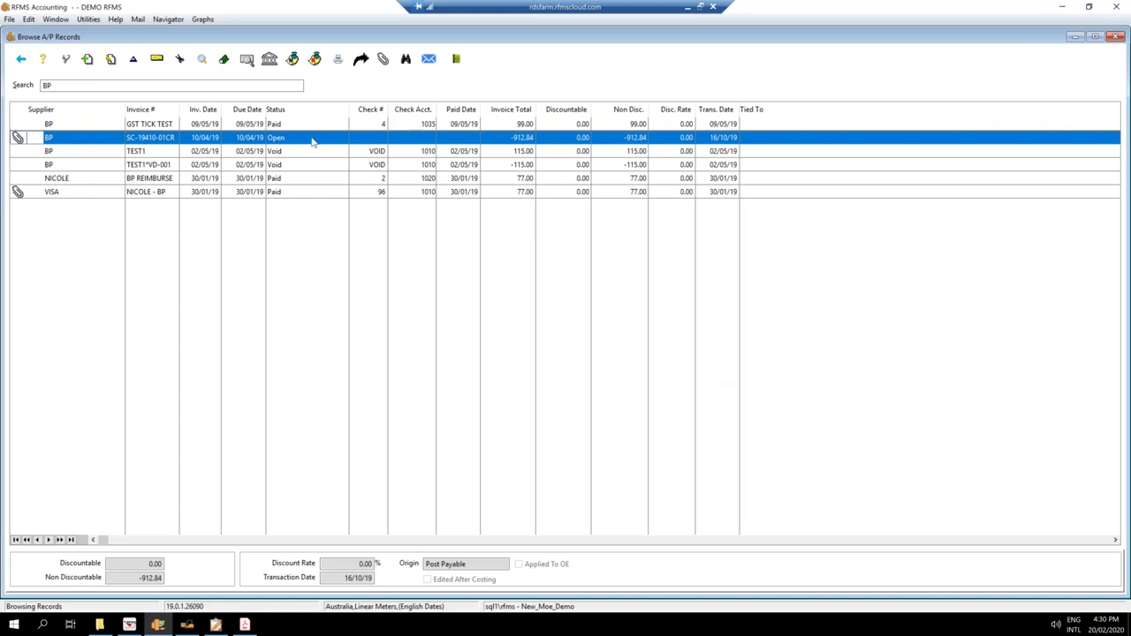
left_click(20, 59)
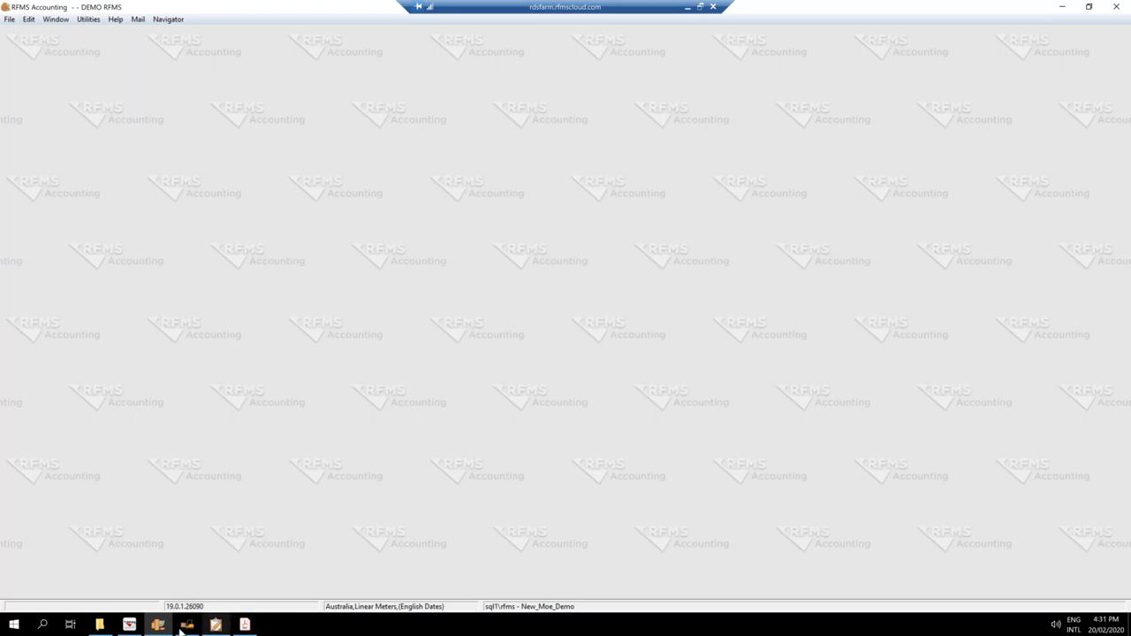
left_click(134, 621)
Step: Move the RFMS Main Navigator window into place, then exit it
left_click_drag(521, 149, 441, 78)
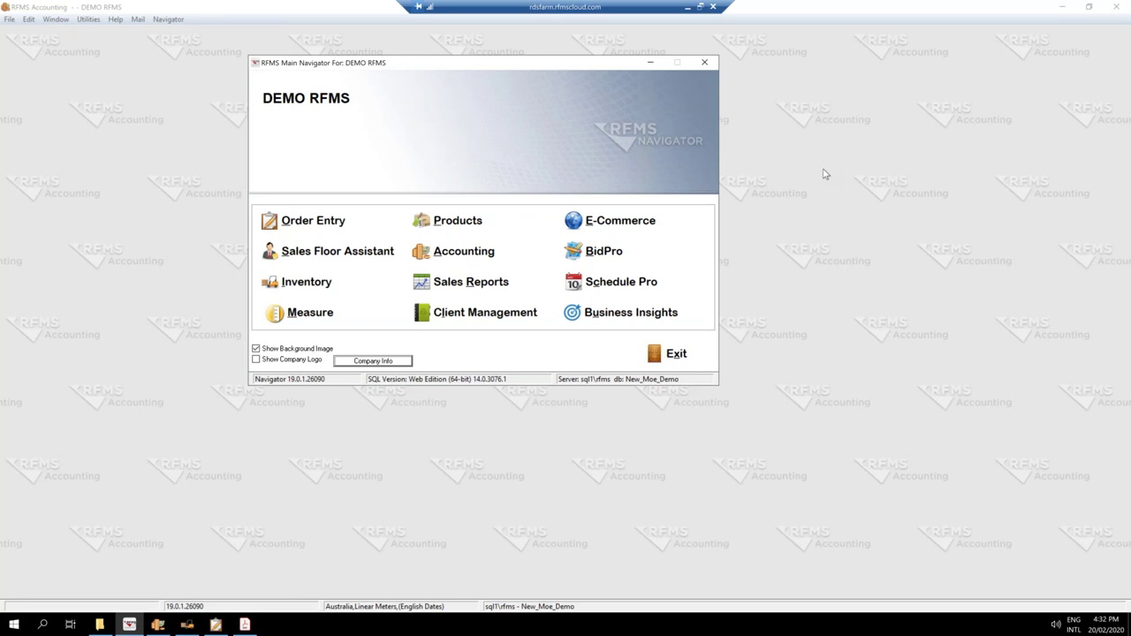
left_click(675, 357)
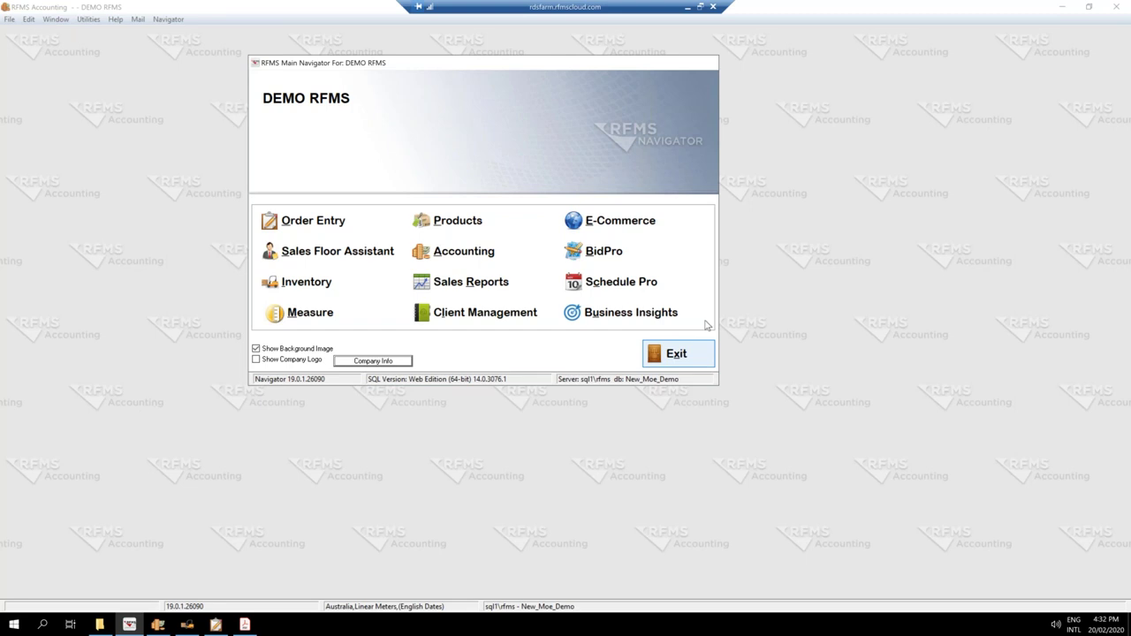